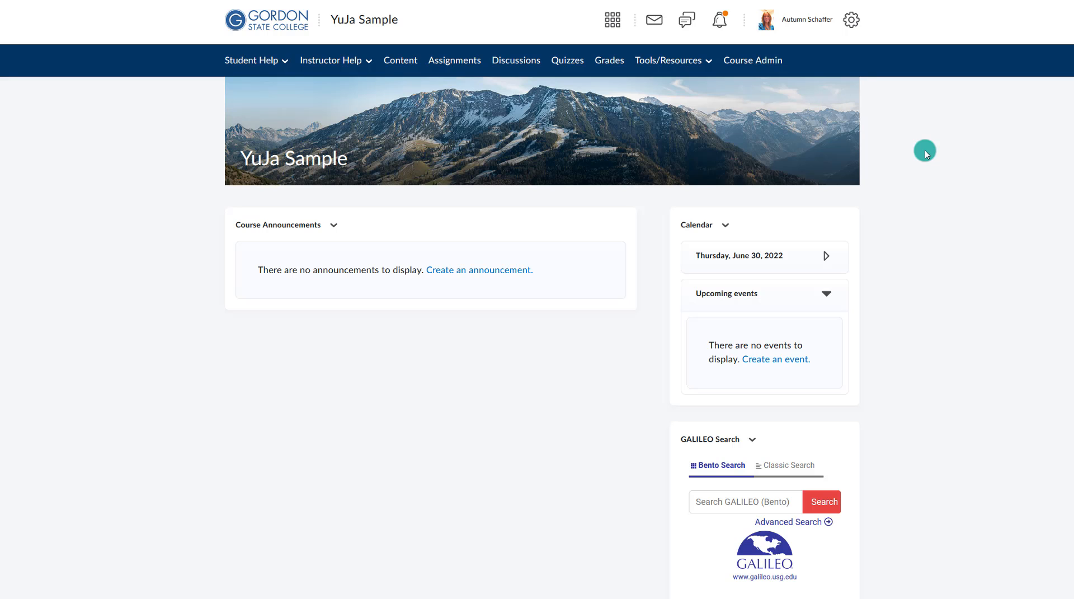
Step: Open the Yuja Media Library from the YuJa Sample course
{"action": "left_click", "coordinate": [646, 63]}
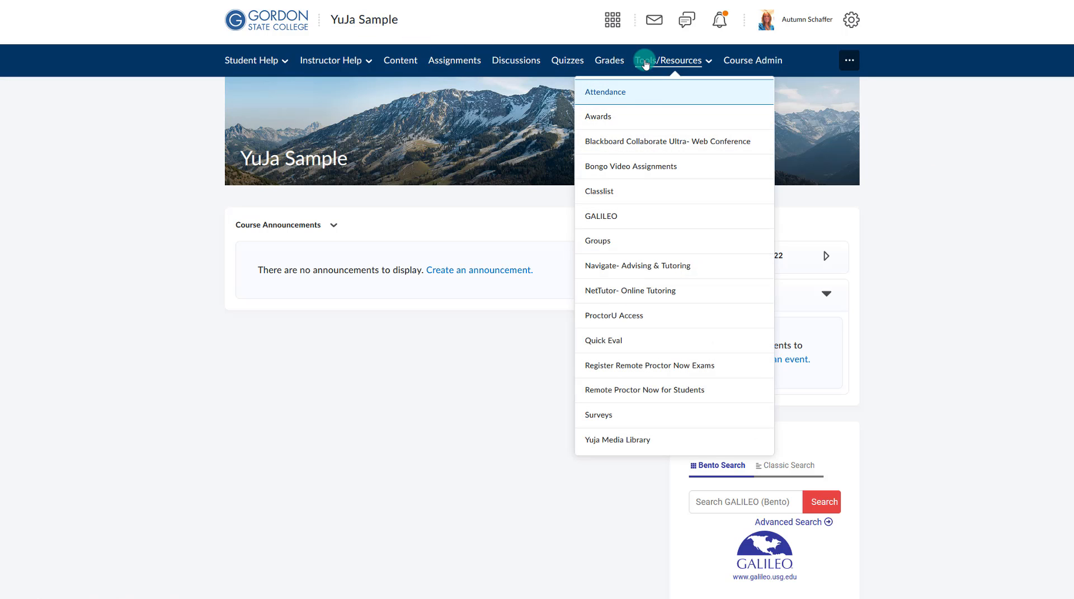
{"action": "left_click", "coordinate": [609, 440]}
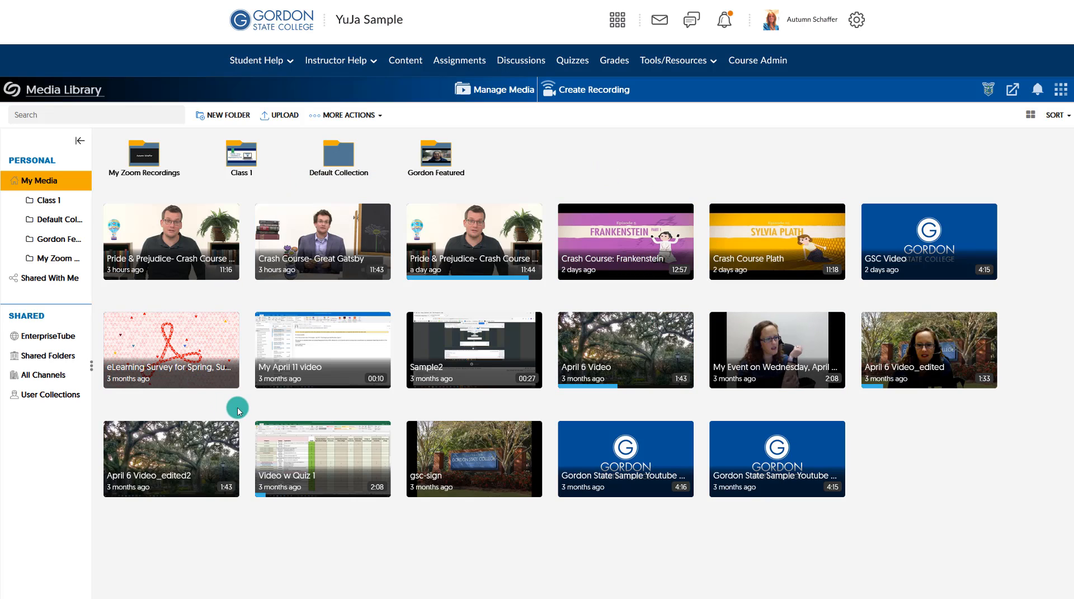
{"action": "mouse_move", "coordinate": [386, 463]}
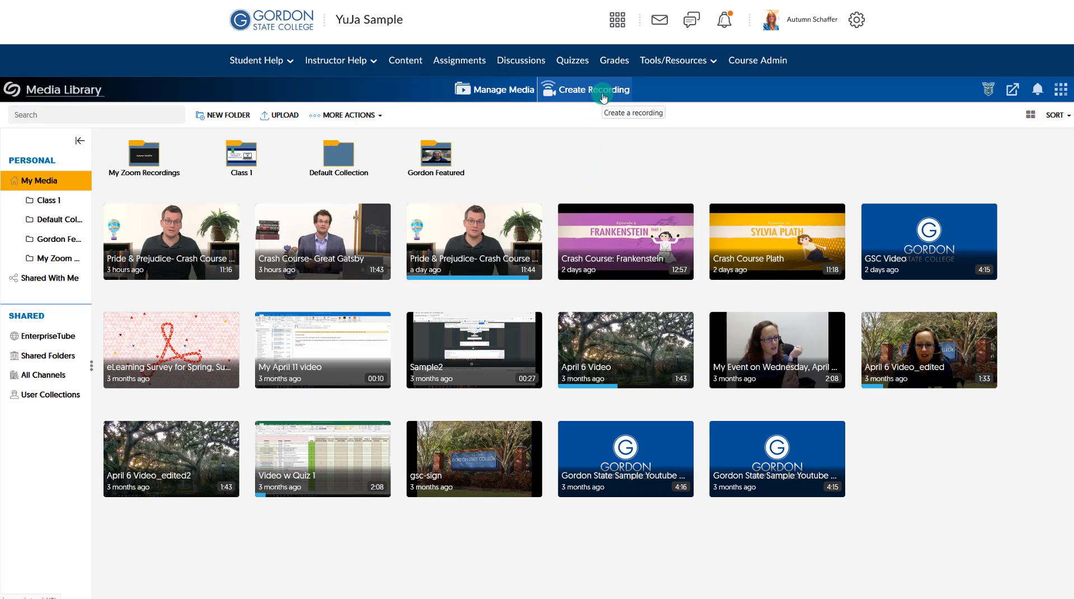
Step: Start a Browser Capture Studio recording titled "YuJa Overview" and allow it to use the webcam and microphone
{"action": "left_click", "coordinate": [604, 98]}
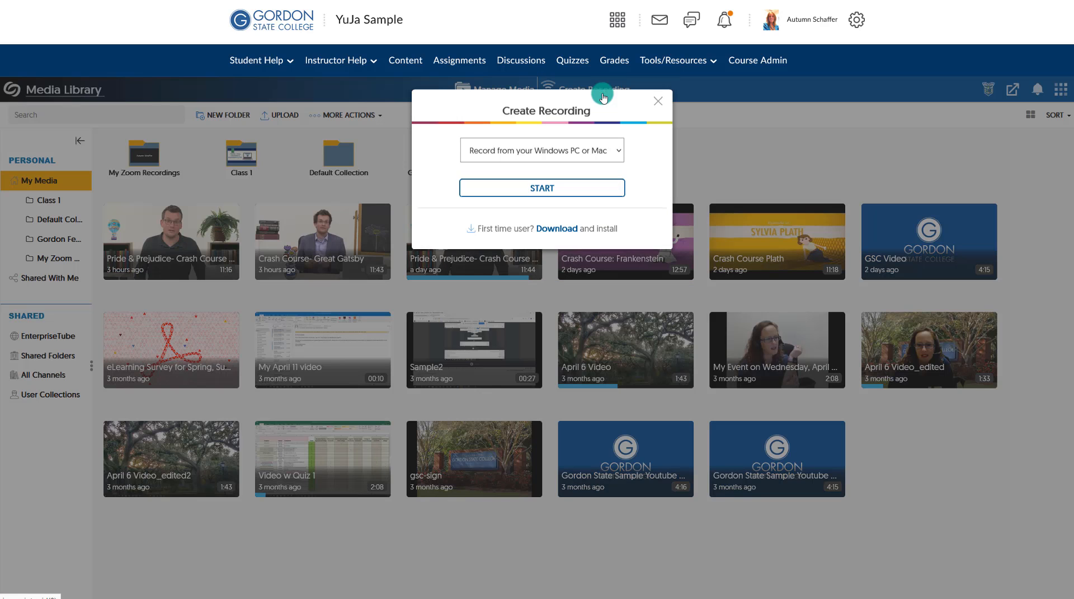
{"action": "left_click", "coordinate": [507, 164]}
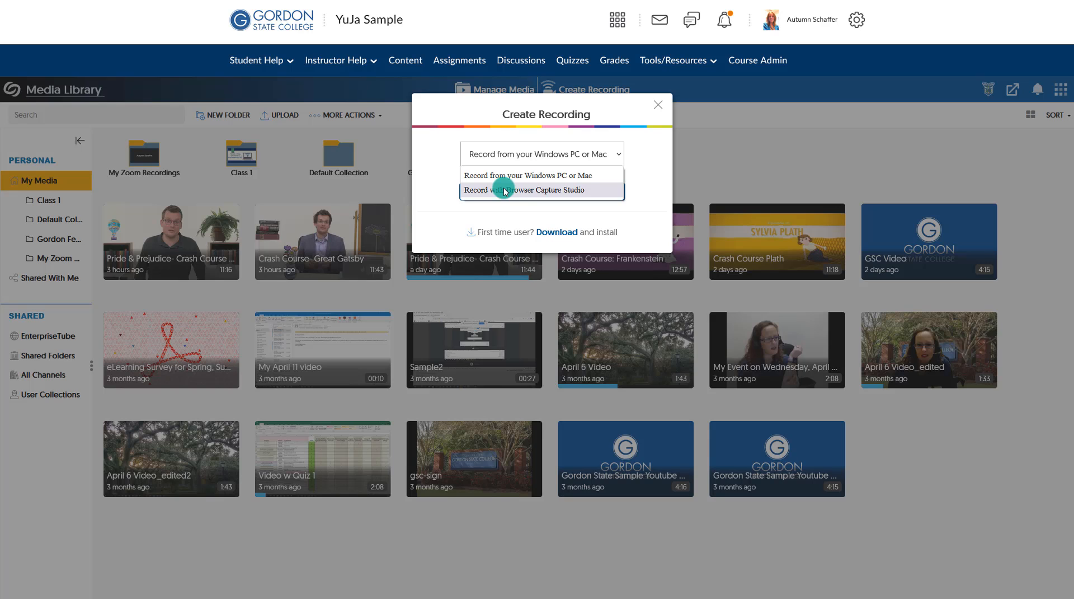
{"action": "left_click", "coordinate": [505, 190]}
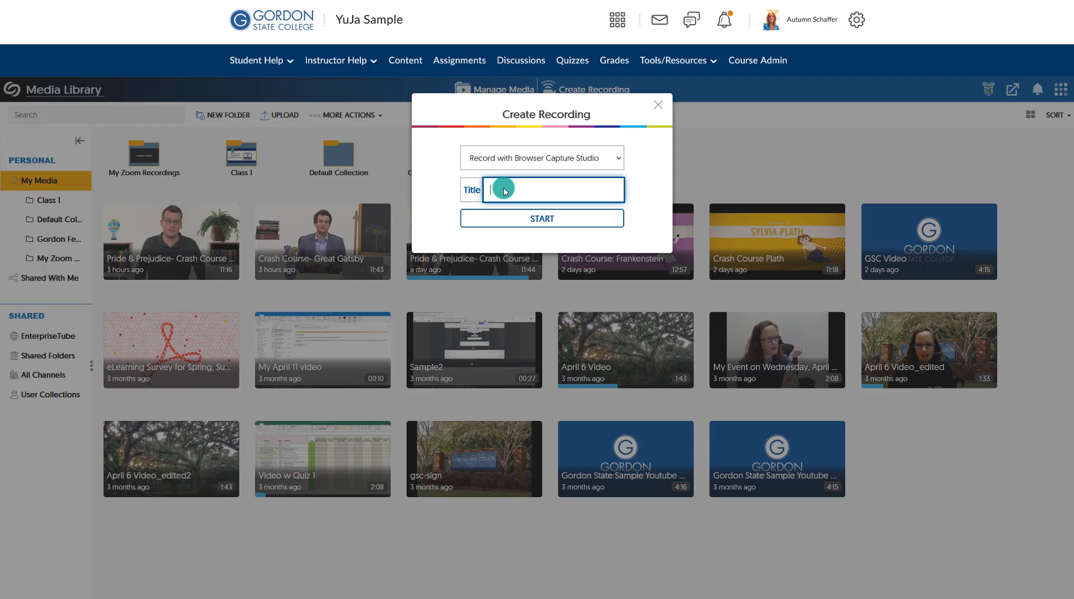
{"action": "type", "text": "YuJa Overview"}
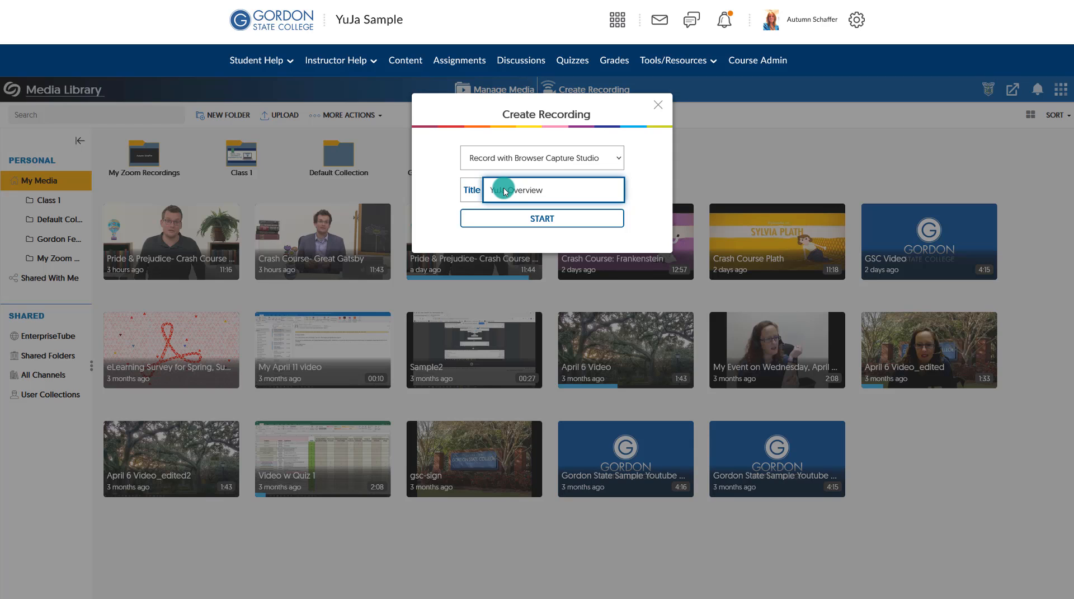
{"action": "left_click", "coordinate": [499, 217]}
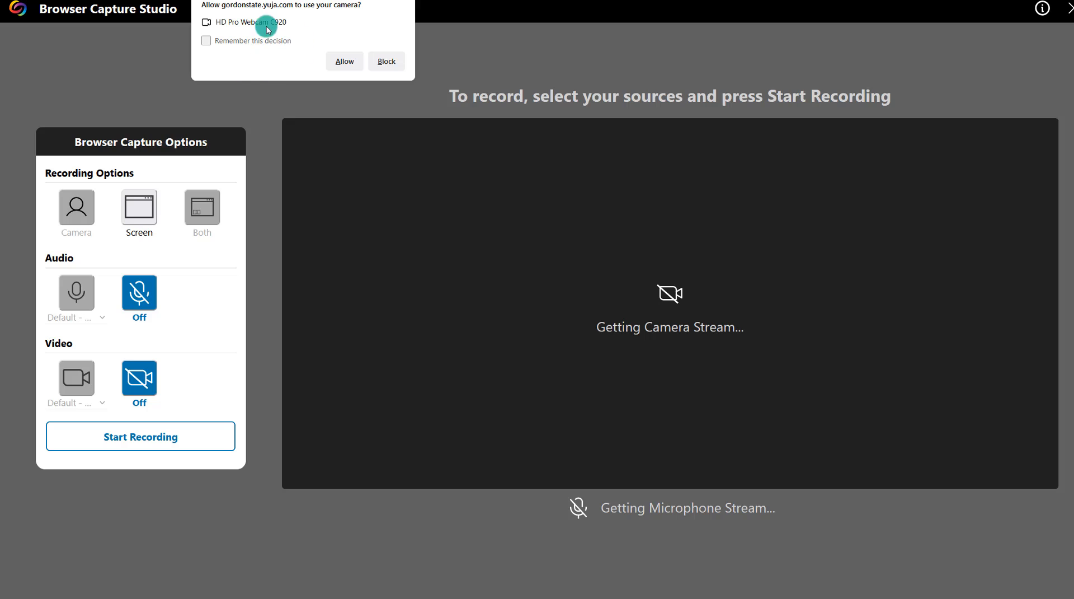
{"action": "left_click", "coordinate": [355, 62]}
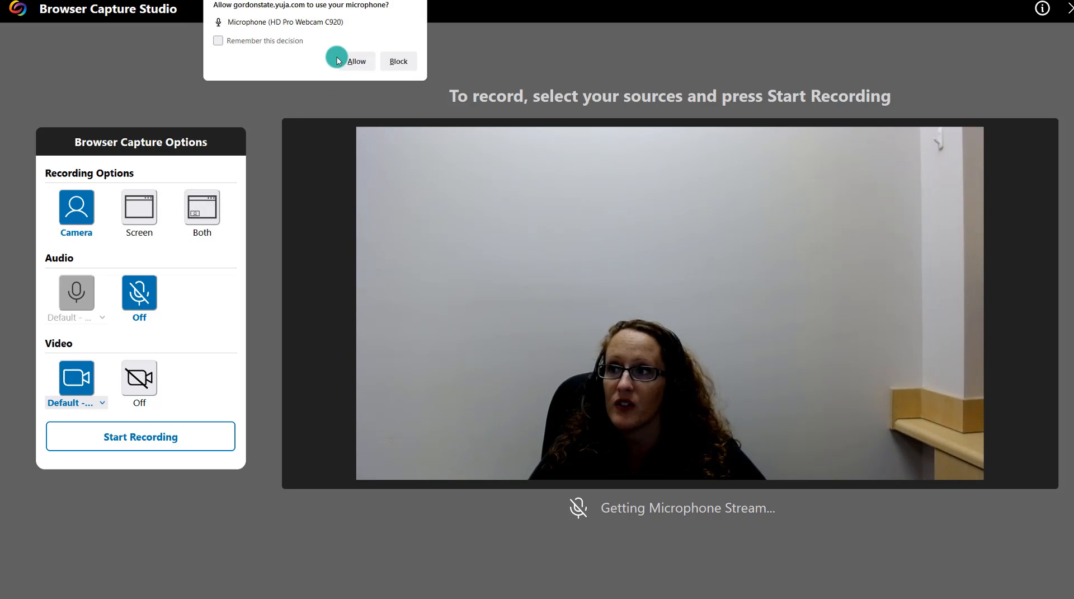
{"action": "left_click", "coordinate": [346, 59]}
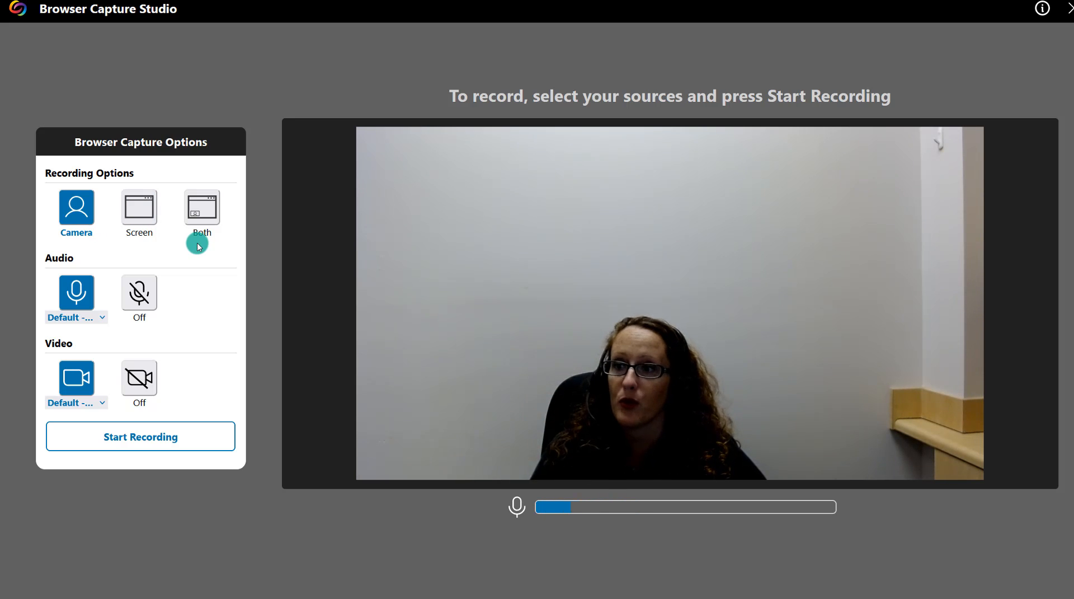
Step: Share Screen 2 with the capture studio and set the recording option to Both for camera and screen
{"action": "left_click", "coordinate": [139, 218]}
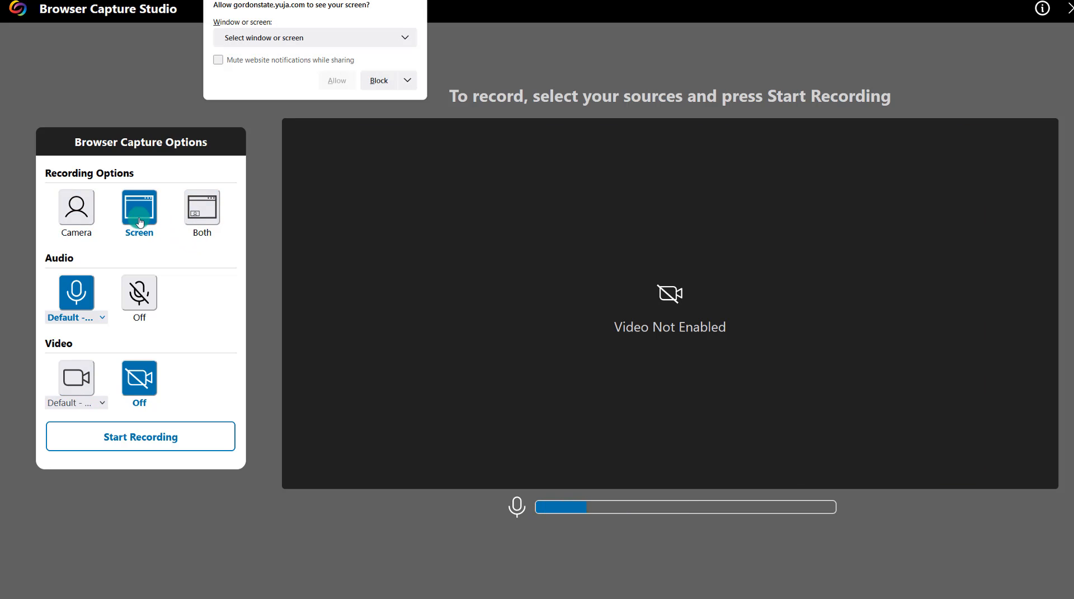
{"action": "left_click", "coordinate": [263, 37]}
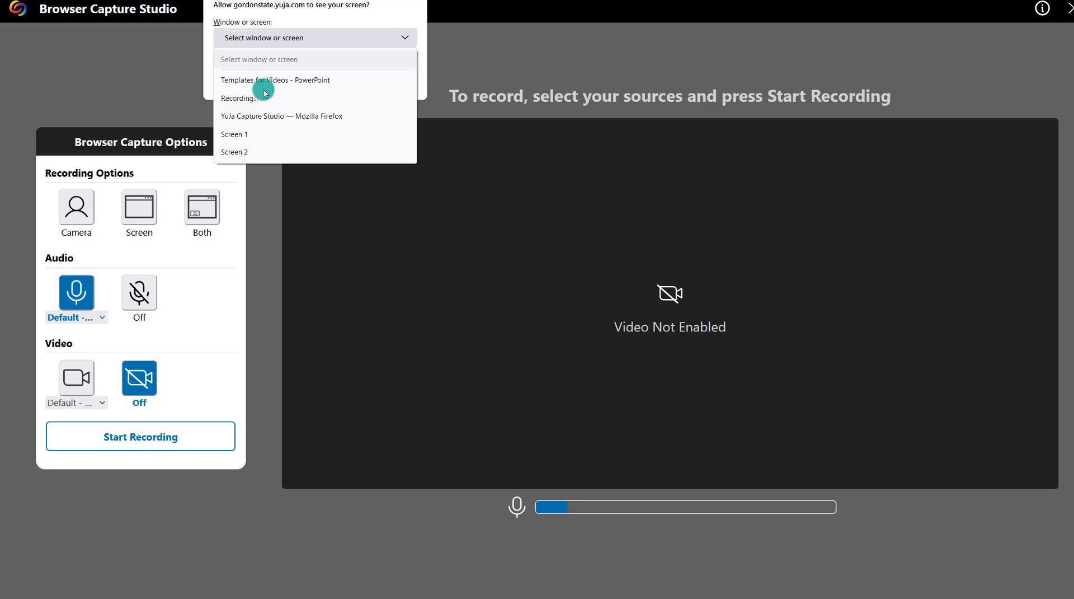
{"action": "left_click", "coordinate": [252, 152]}
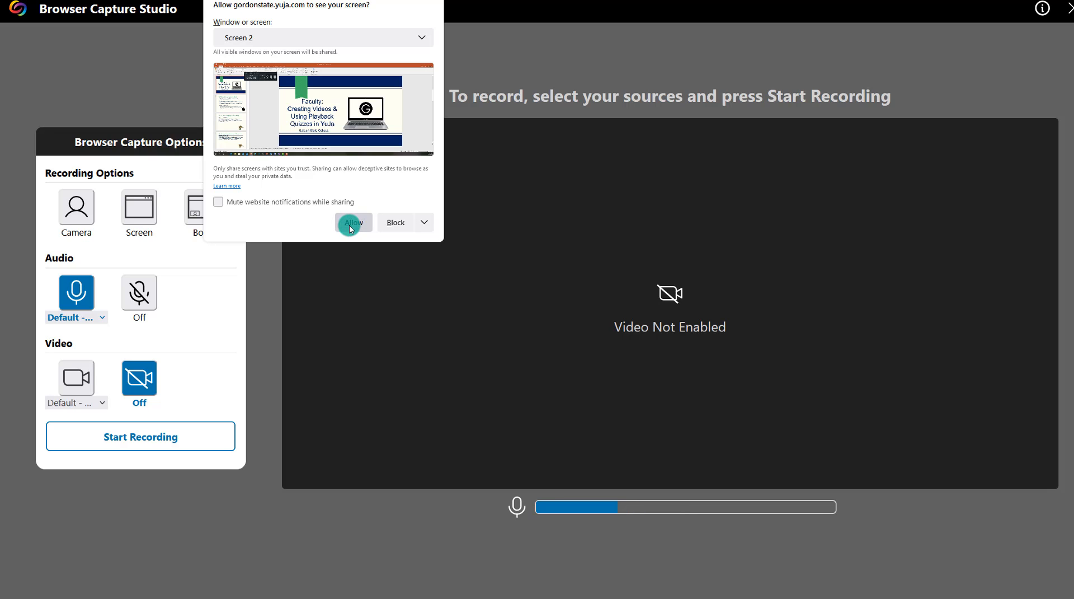
{"action": "left_click", "coordinate": [349, 224]}
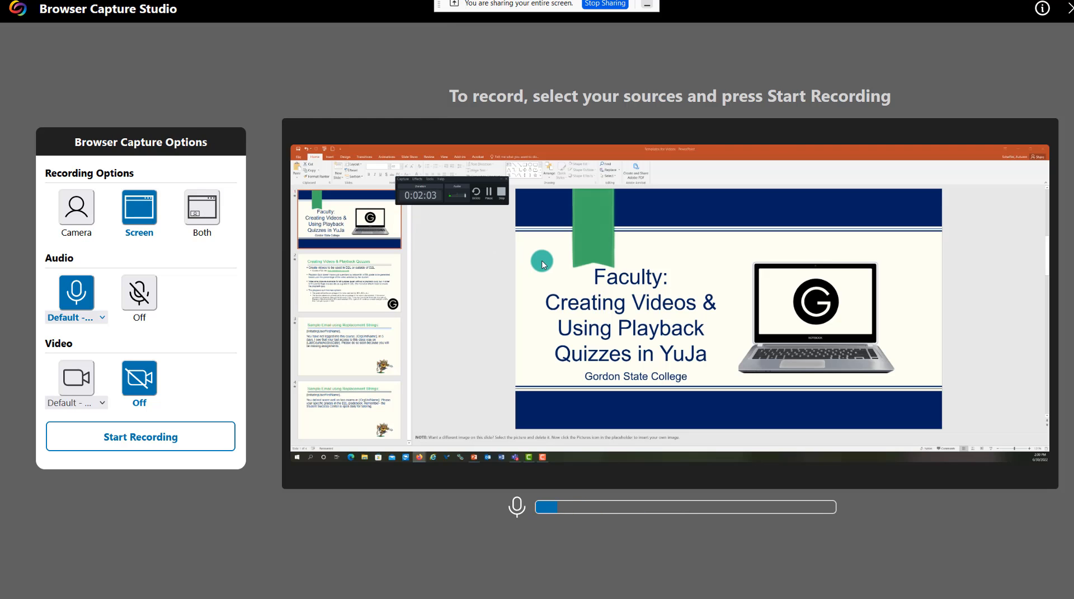
{"action": "left_click", "coordinate": [194, 202]}
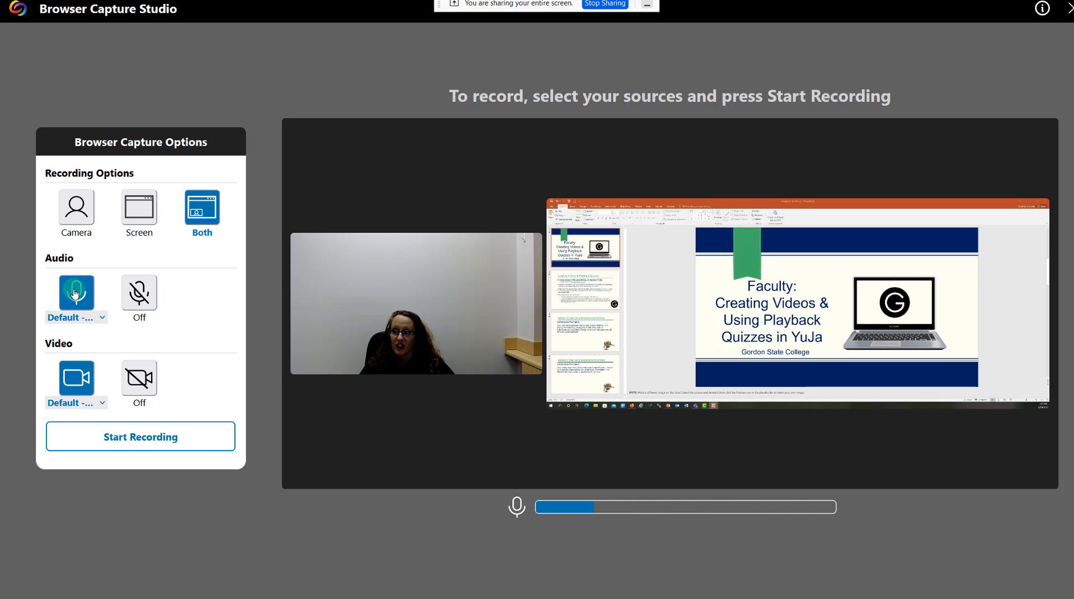
Step: Check which microphones and cameras can be chosen as audio and video sources
{"action": "left_click", "coordinate": [103, 318]}
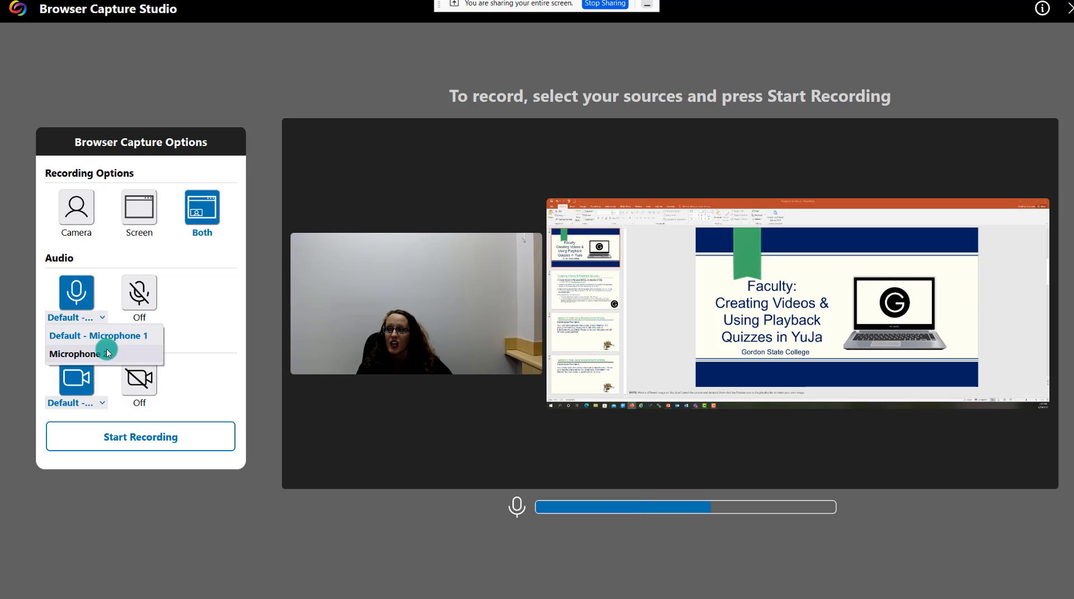
{"action": "left_click", "coordinate": [218, 333]}
{"action": "left_click", "coordinate": [101, 403]}
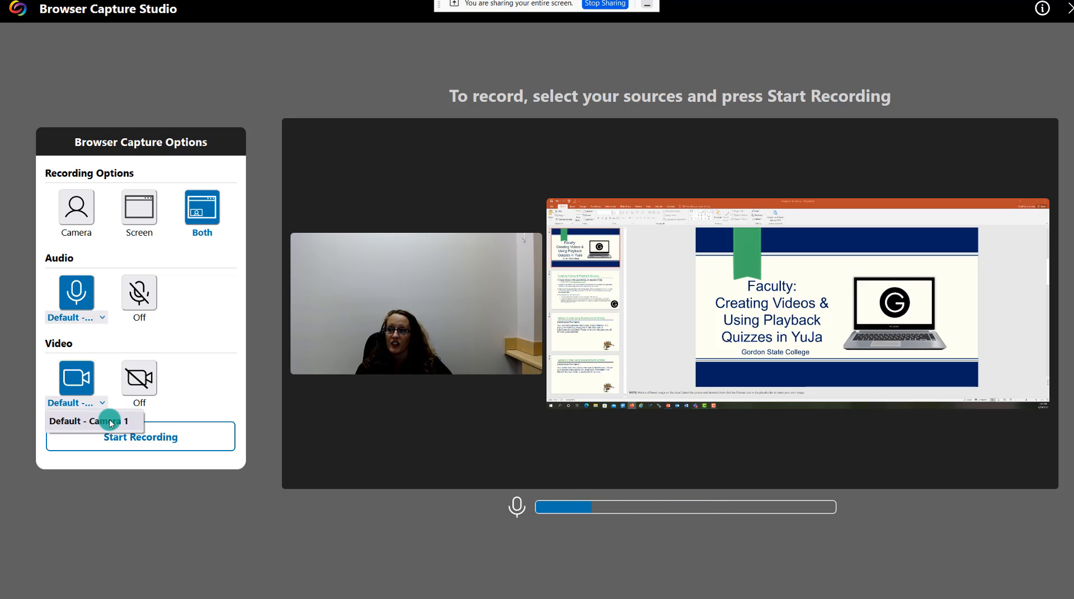
{"action": "left_click", "coordinate": [218, 327]}
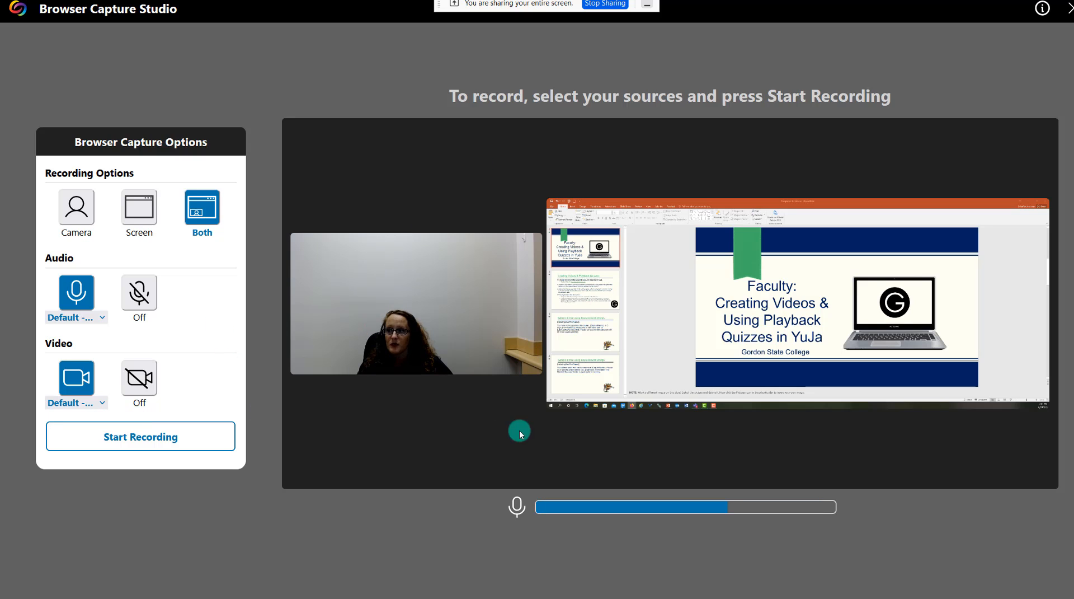
Step: Record the camera and shared screen, opening the college site's Current Students page during the take, and upload the finished capture to My Media
{"action": "left_click", "coordinate": [213, 445]}
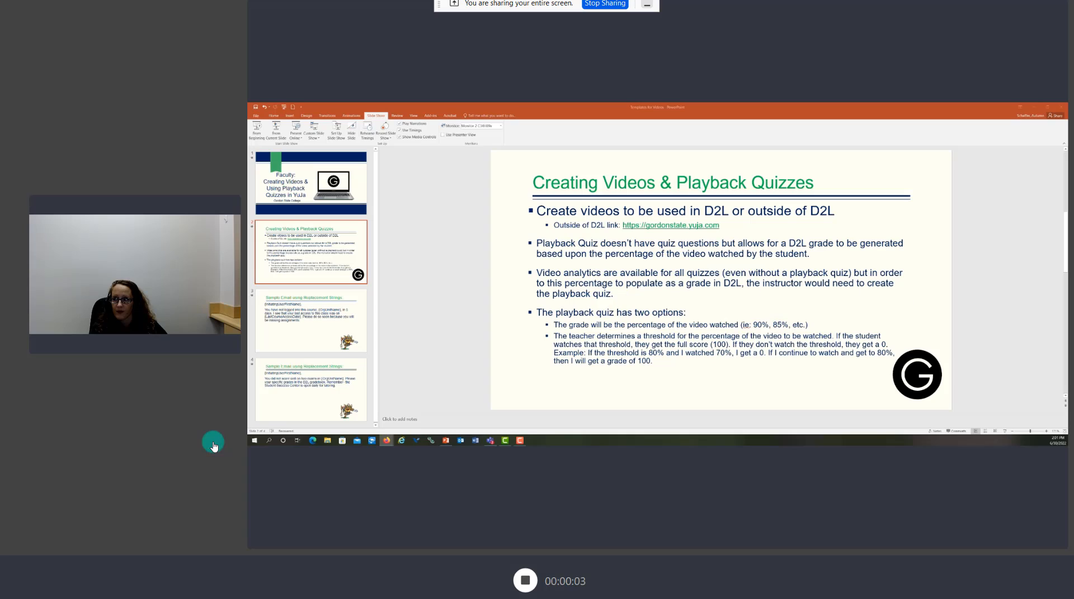
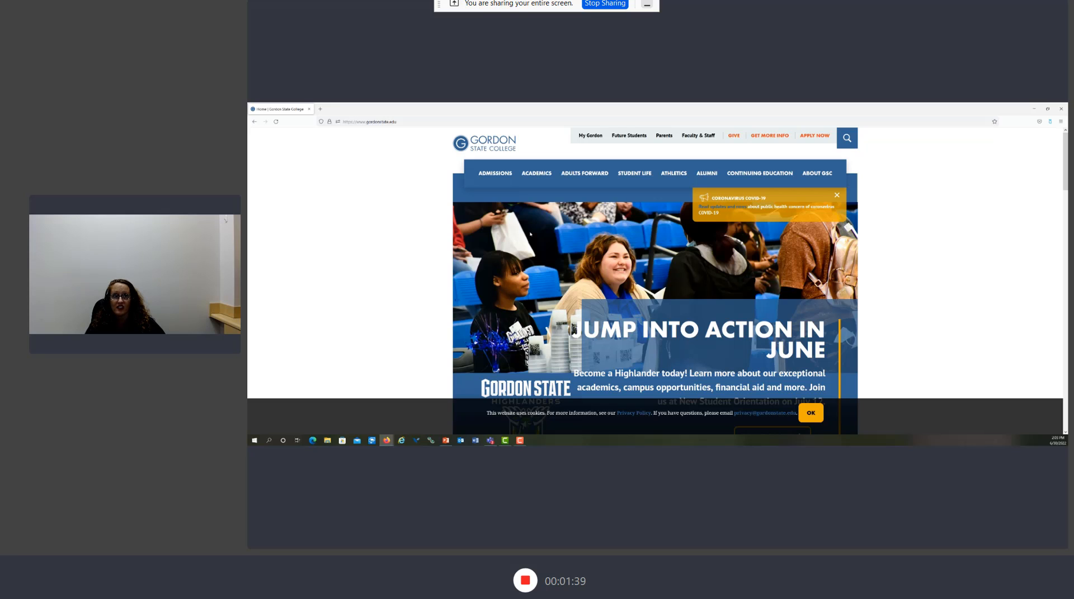
{"action": "left_click", "coordinate": [587, 138]}
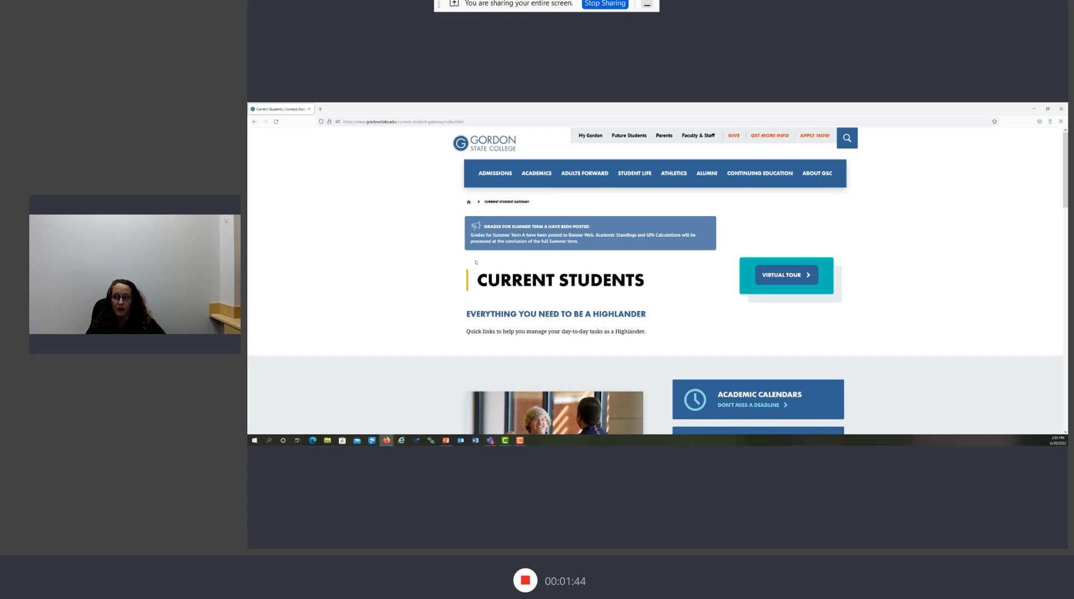
{"action": "left_click", "coordinate": [524, 585]}
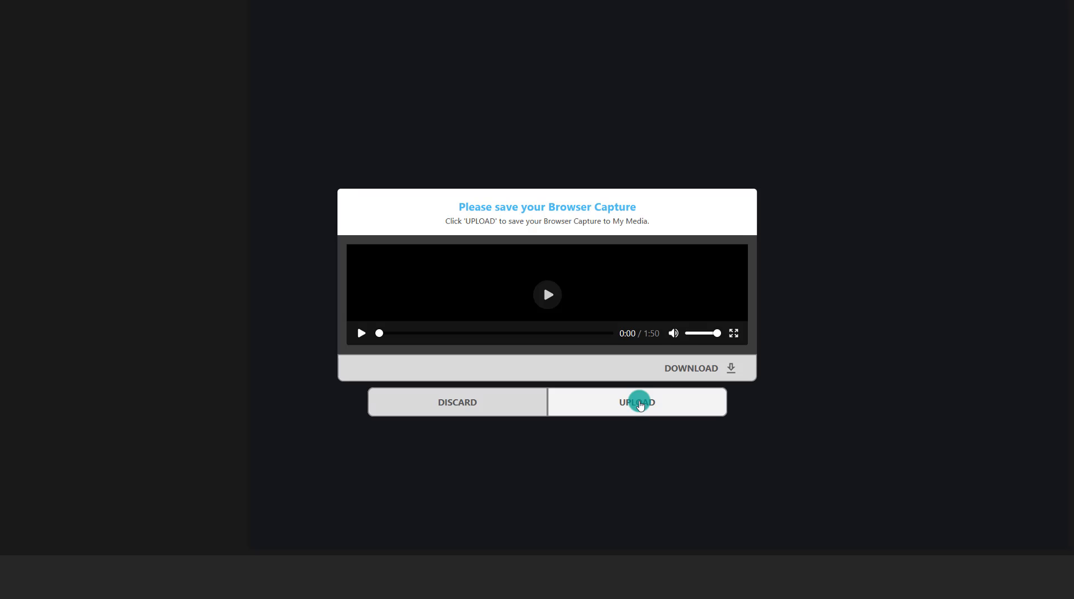
{"action": "left_click", "coordinate": [640, 404]}
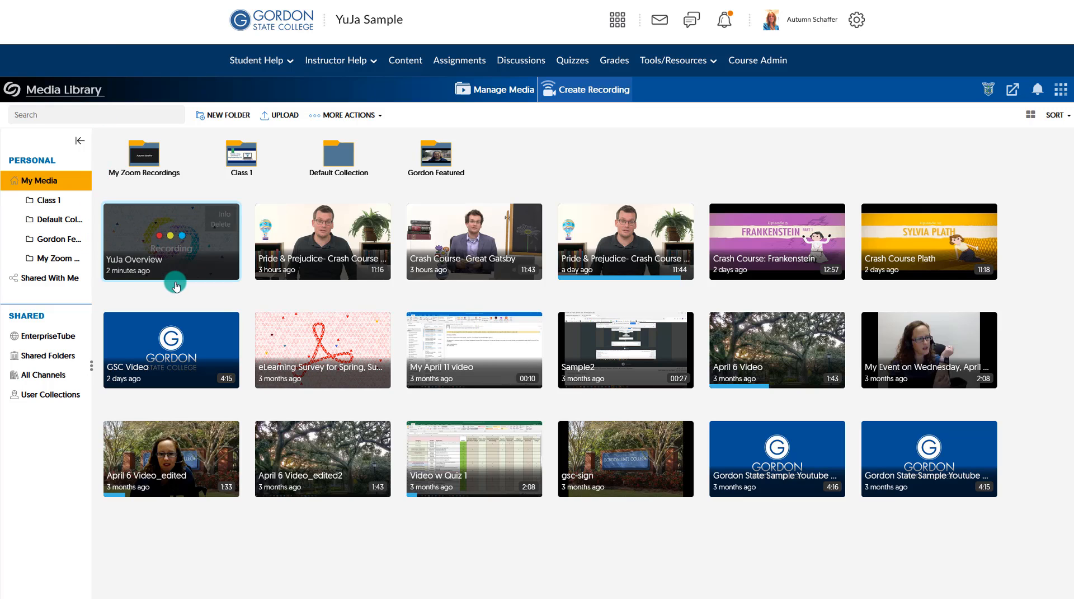
Step: Start another Browser Capture Studio recording titled "Yuja 1 Screen"
{"action": "mouse_move", "coordinate": [181, 274]}
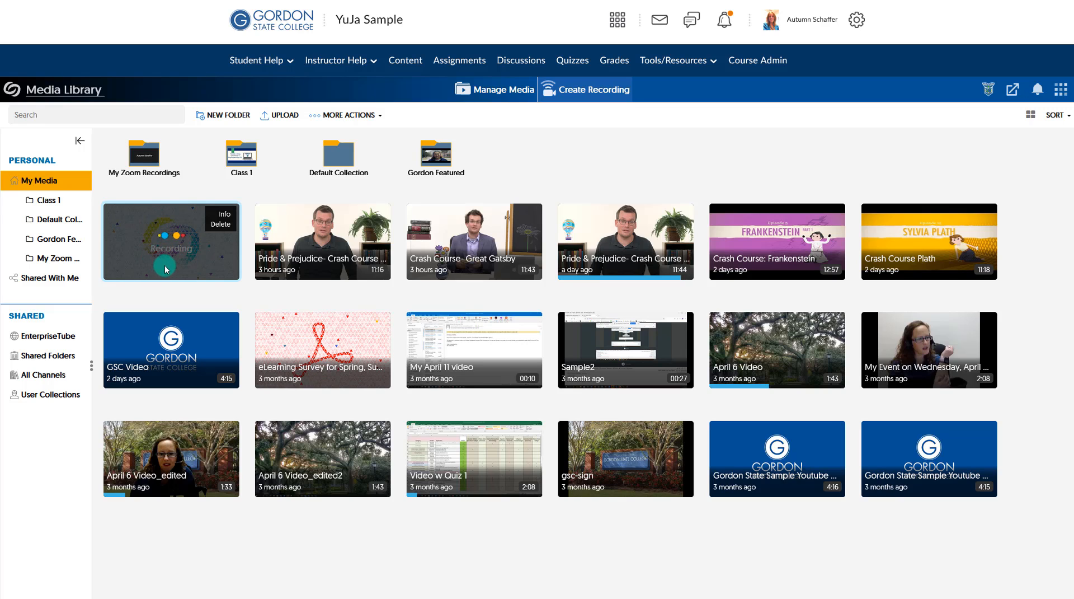
{"action": "mouse_move", "coordinate": [805, 331]}
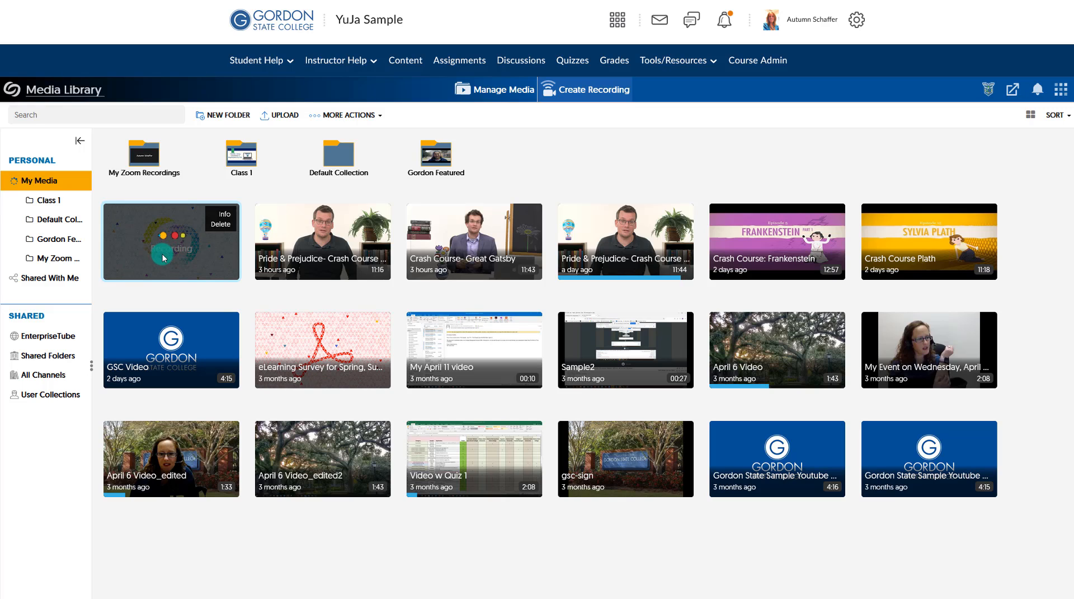
{"action": "left_click", "coordinate": [601, 95]}
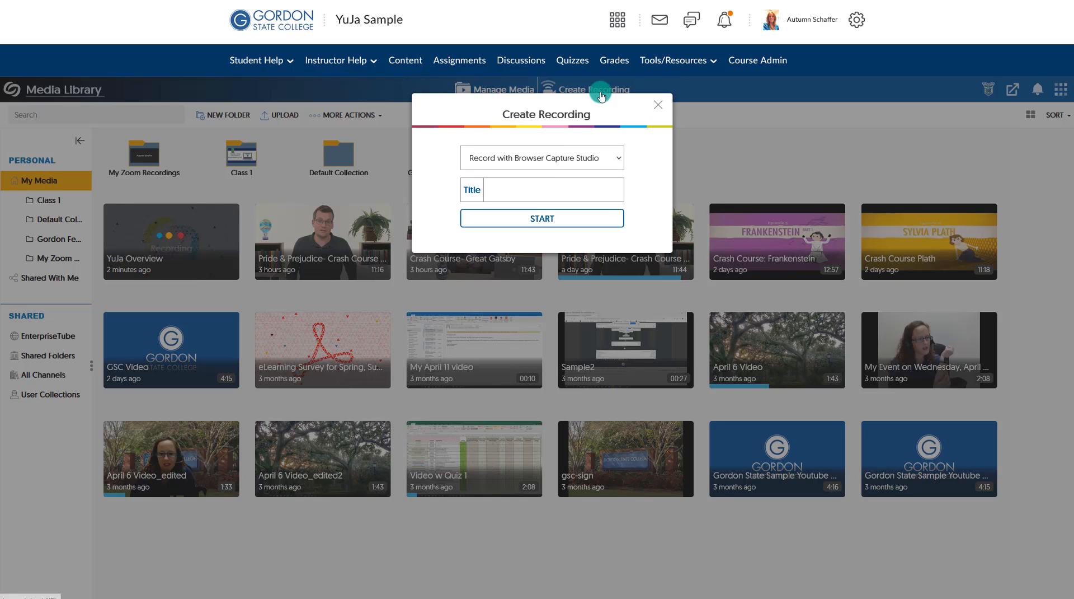
{"action": "left_click", "coordinate": [520, 189]}
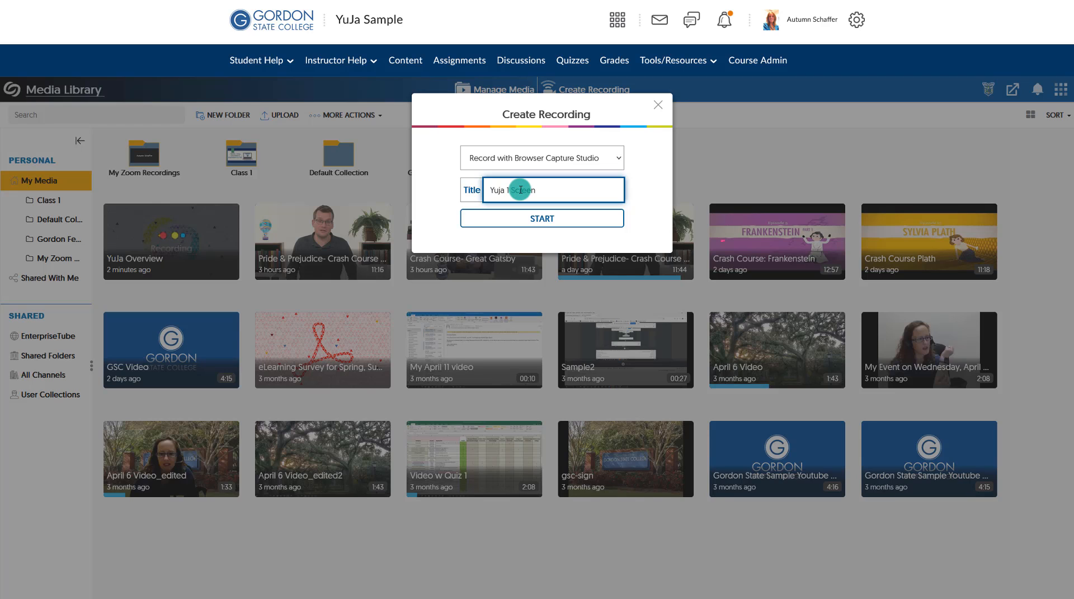
{"action": "left_click", "coordinate": [533, 217]}
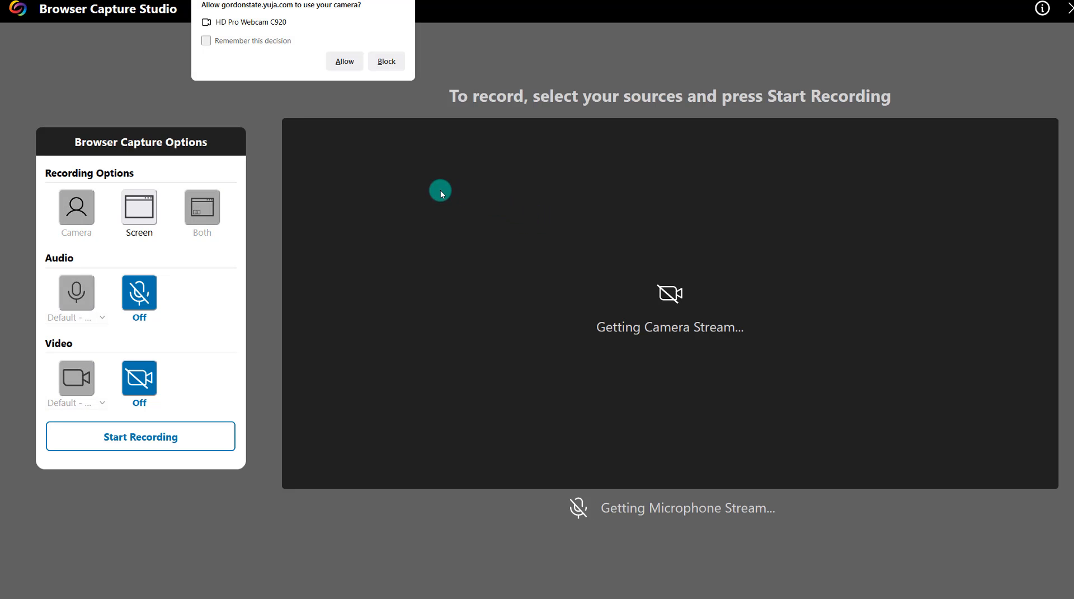
Step: Allow webcam and microphone access and set the recording option to Both for camera and screen
{"action": "left_click", "coordinate": [350, 62]}
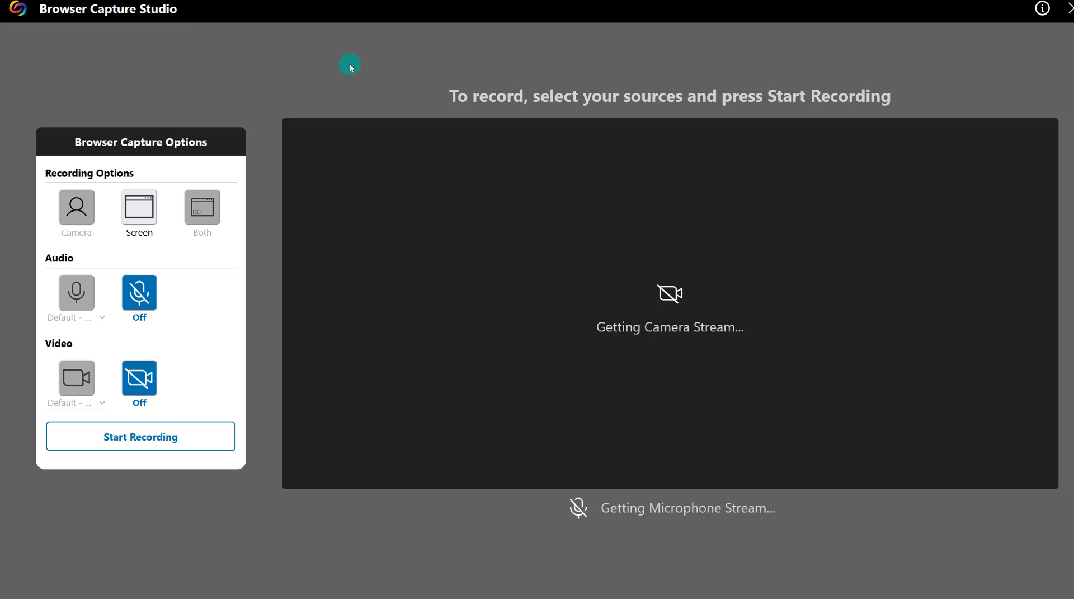
{"action": "left_click", "coordinate": [77, 212]}
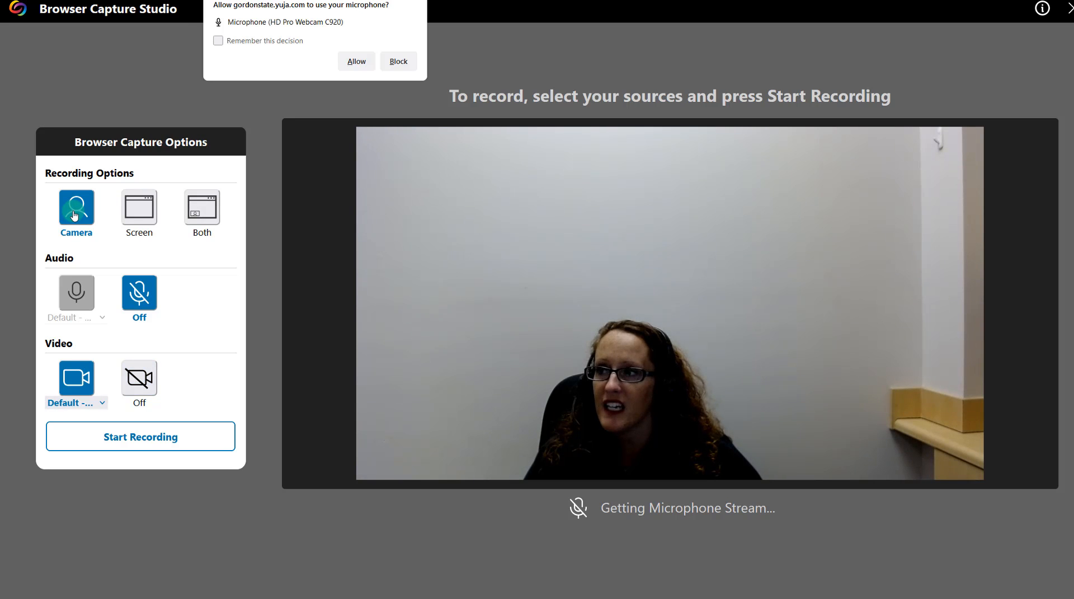
{"action": "left_click", "coordinate": [198, 216]}
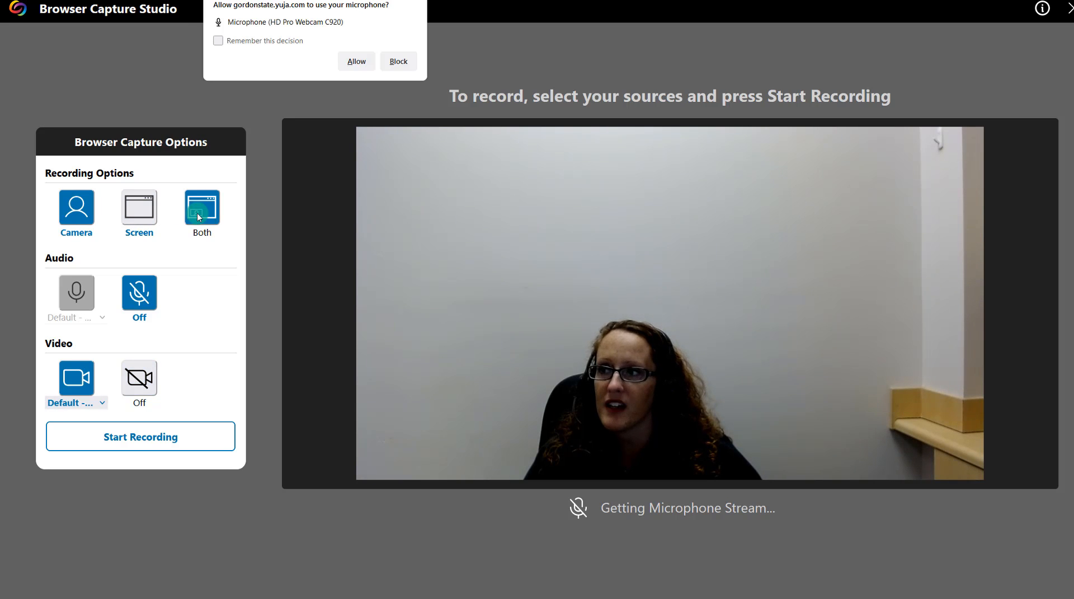
{"action": "left_click", "coordinate": [356, 62]}
{"action": "left_click", "coordinate": [158, 290]}
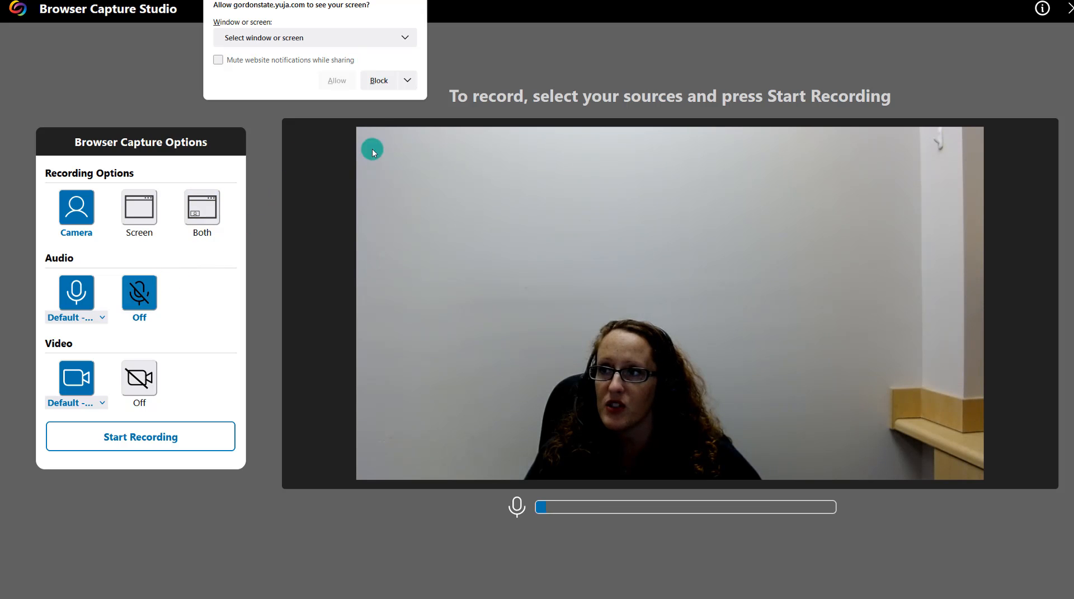
Step: Share Screen 1 as the screen source for the capture
{"action": "left_click", "coordinate": [266, 37]}
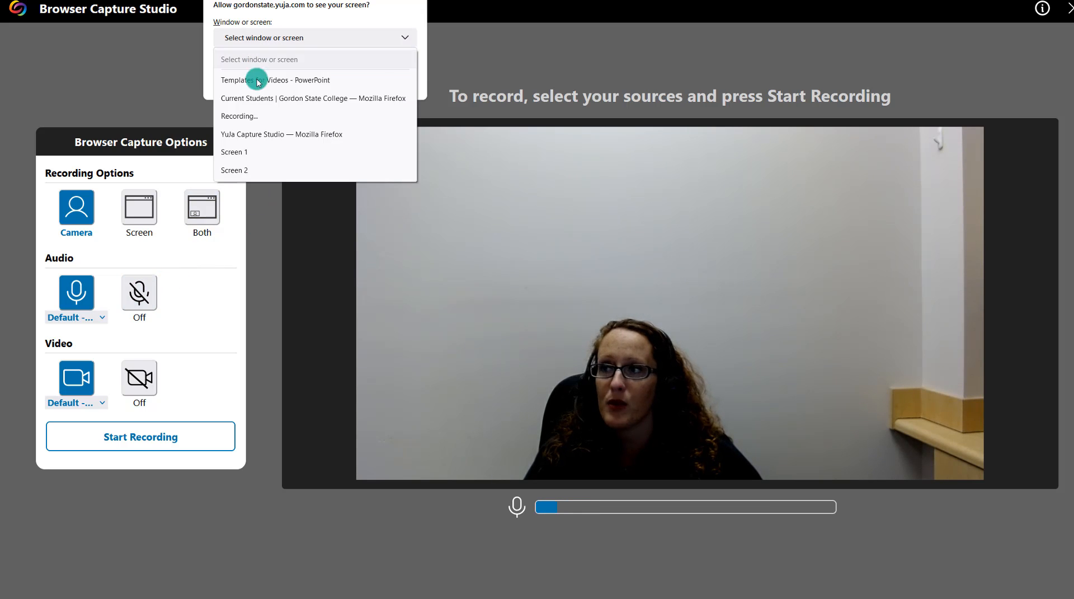
{"action": "left_click", "coordinate": [247, 153]}
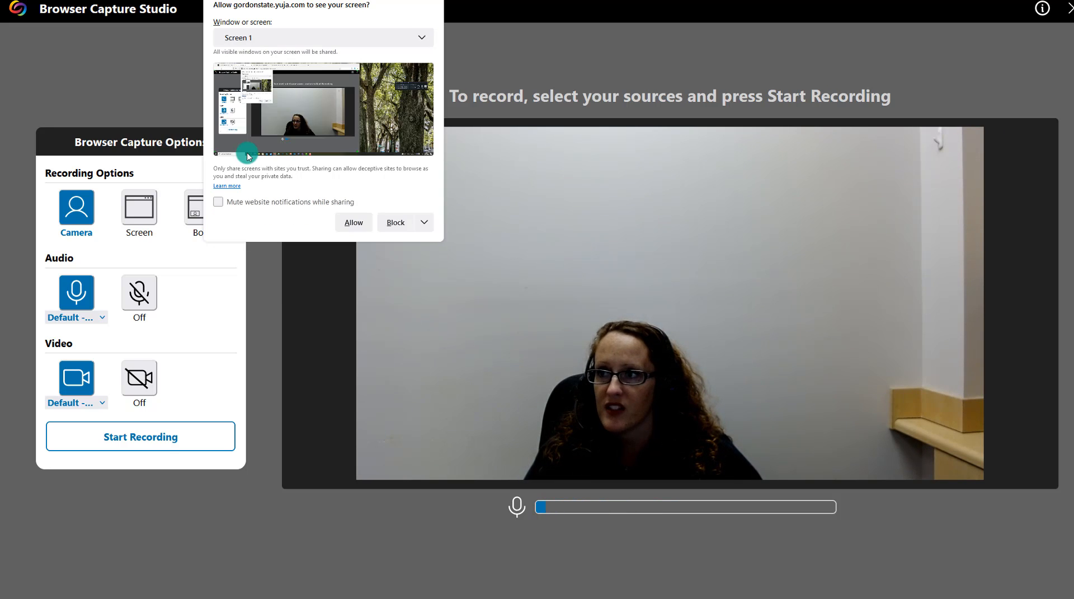
{"action": "left_click", "coordinate": [352, 239]}
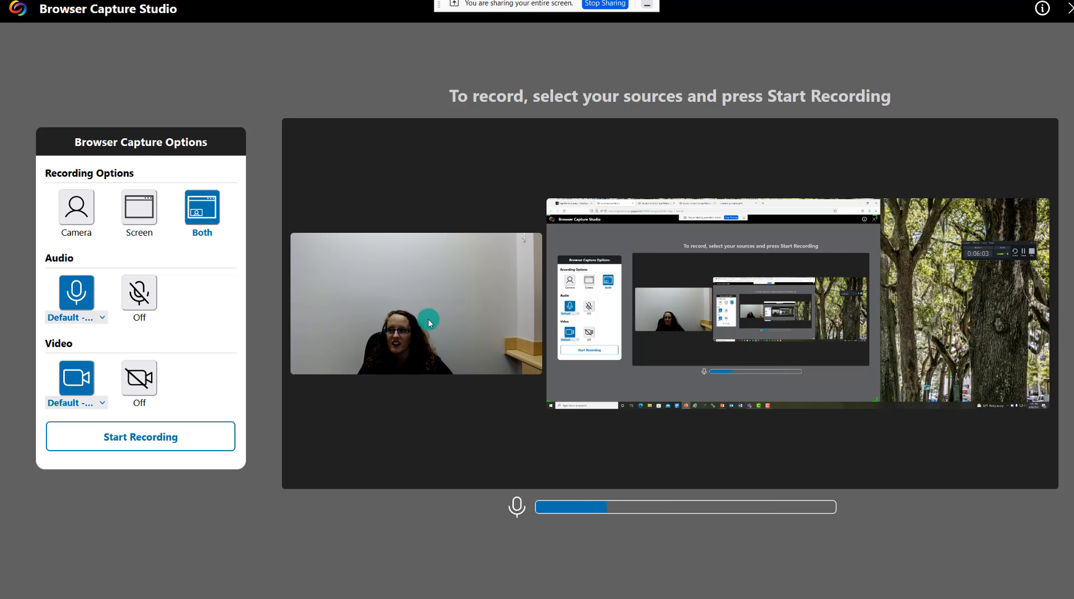
Step: Record the camera and shared screen while browsing down the college site's Current Students page, and stop the recording from the capture studio
{"action": "left_click", "coordinate": [187, 441]}
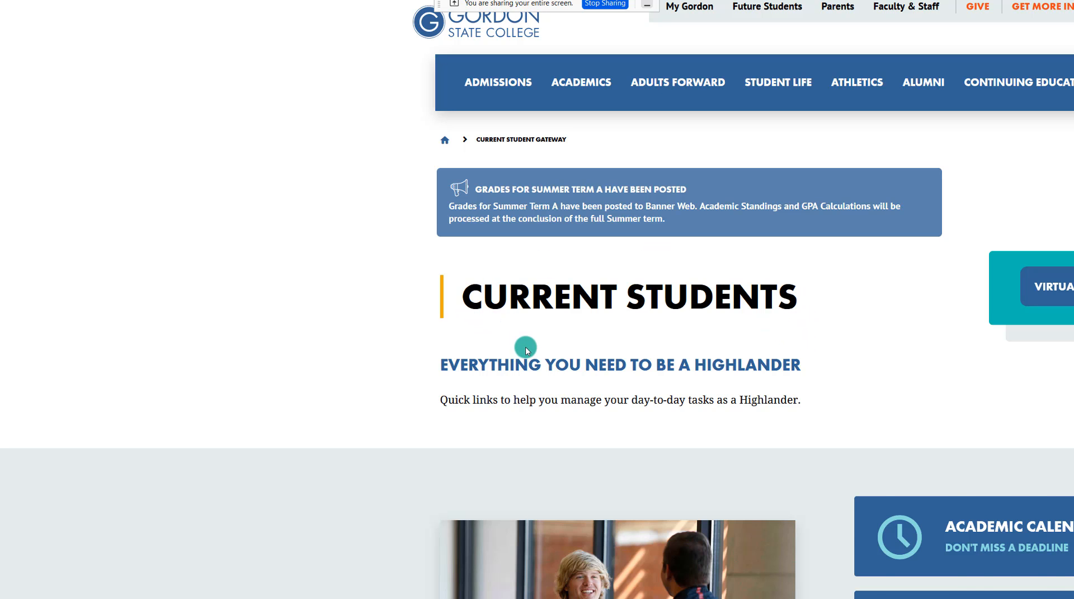
{"action": "scroll", "coordinate": [526, 348], "scroll_direction": "down", "scroll_amount": 5}
{"action": "scroll", "coordinate": [526, 348], "scroll_direction": "down", "scroll_amount": 1}
{"action": "scroll", "coordinate": [525, 348], "scroll_direction": "down", "scroll_amount": 2}
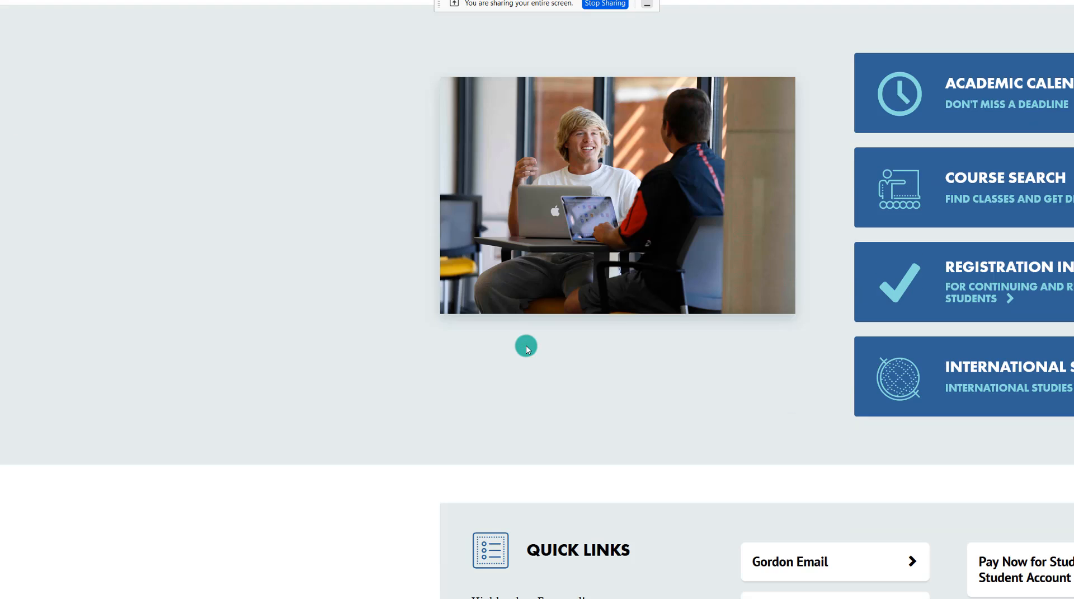
{"action": "scroll", "coordinate": [526, 346], "scroll_direction": "down", "scroll_amount": 7}
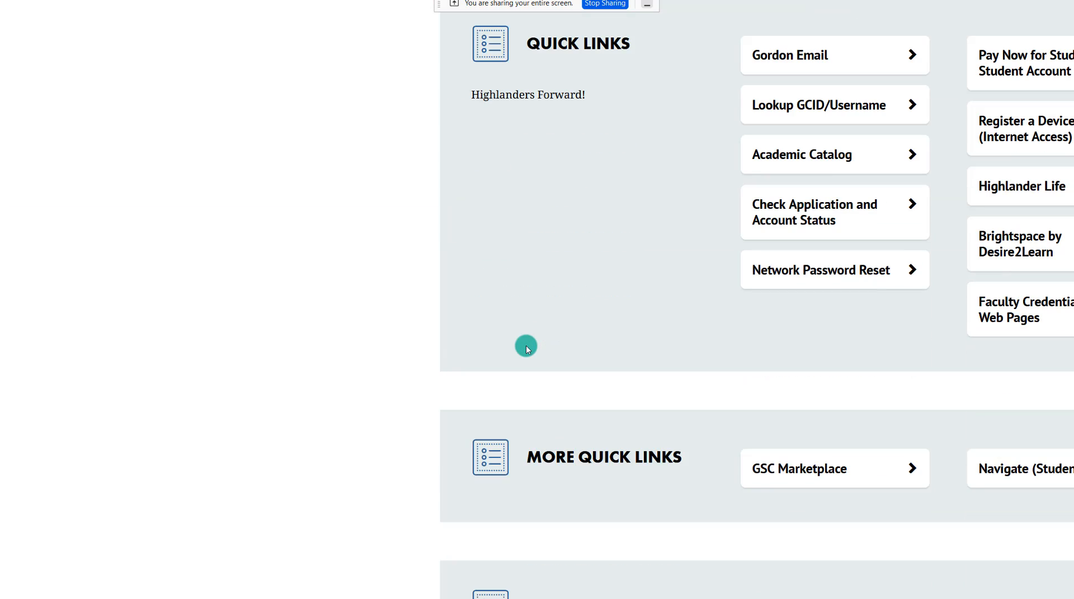
{"action": "scroll", "coordinate": [525, 346], "scroll_direction": "down", "scroll_amount": 5}
{"action": "scroll", "coordinate": [526, 346], "scroll_direction": "down", "scroll_amount": 4}
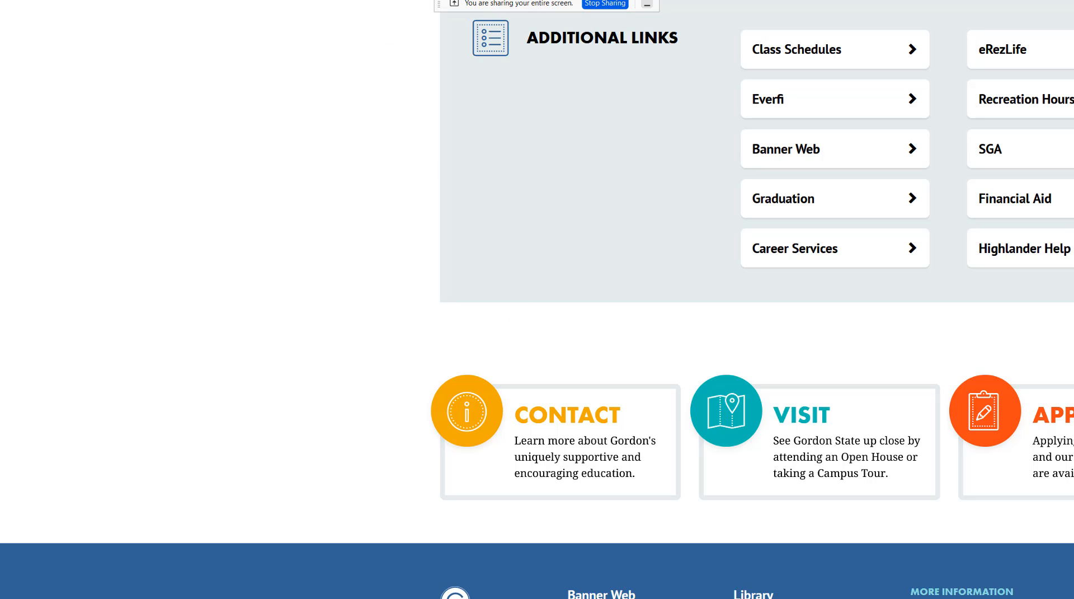
{"action": "left_click", "coordinate": [1073, 0]}
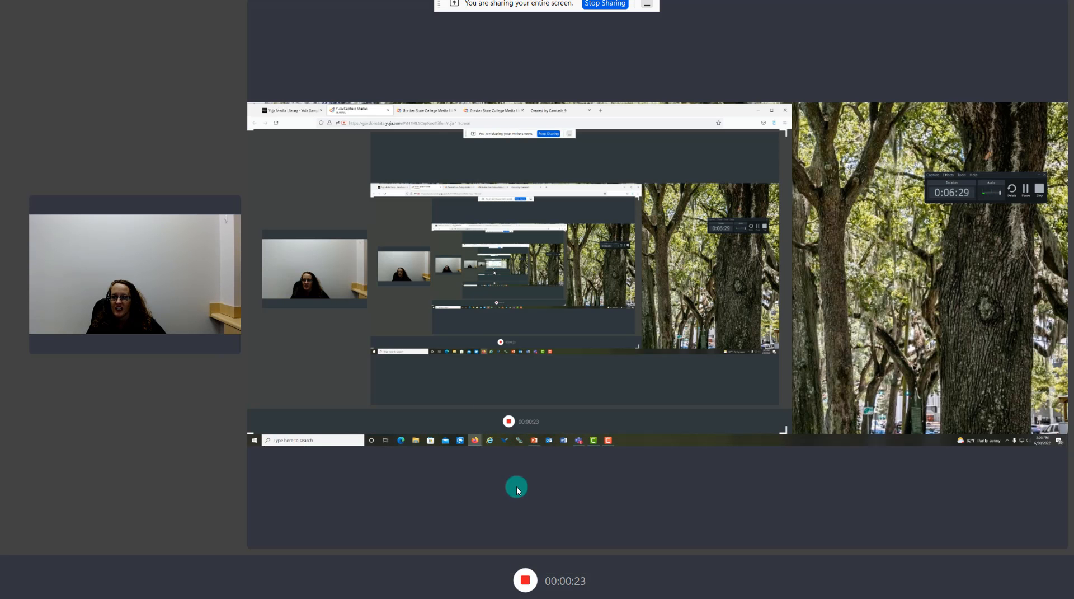
{"action": "left_click", "coordinate": [526, 582]}
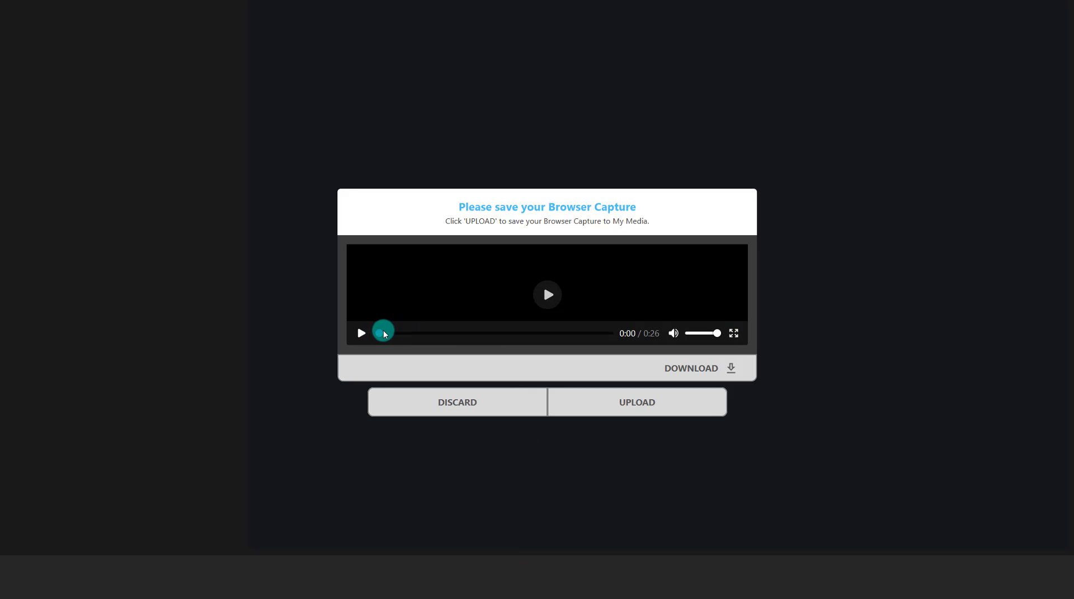
Step: Skim through the preview of the finished capture and upload it to My Media
{"action": "left_click_drag", "start_coordinate": [382, 335], "coordinate": [539, 337]}
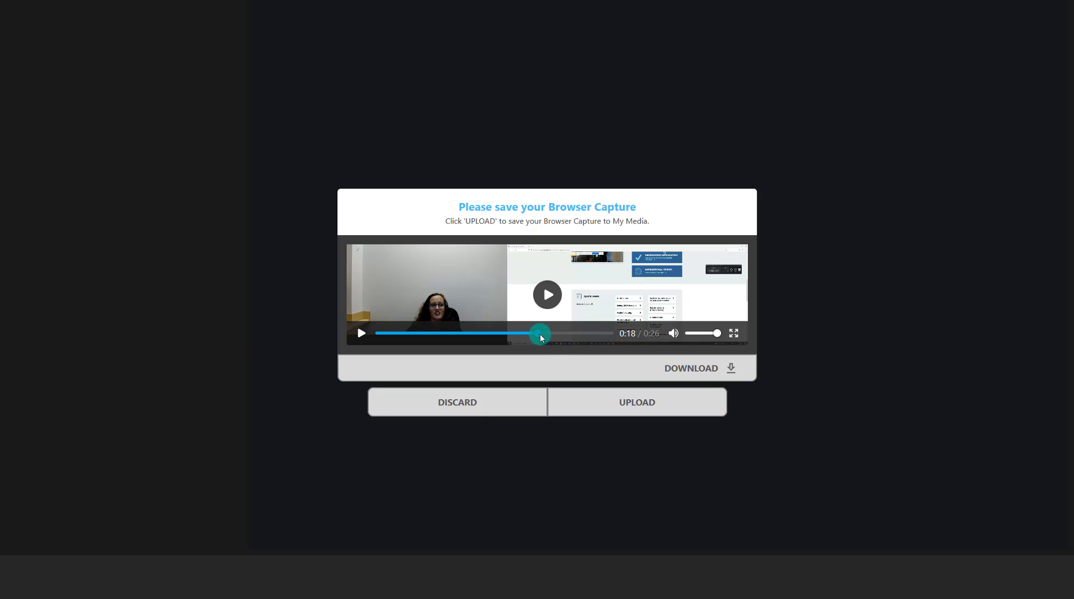
{"action": "left_click_drag", "start_coordinate": [542, 337], "coordinate": [556, 333]}
{"action": "left_click", "coordinate": [652, 403]}
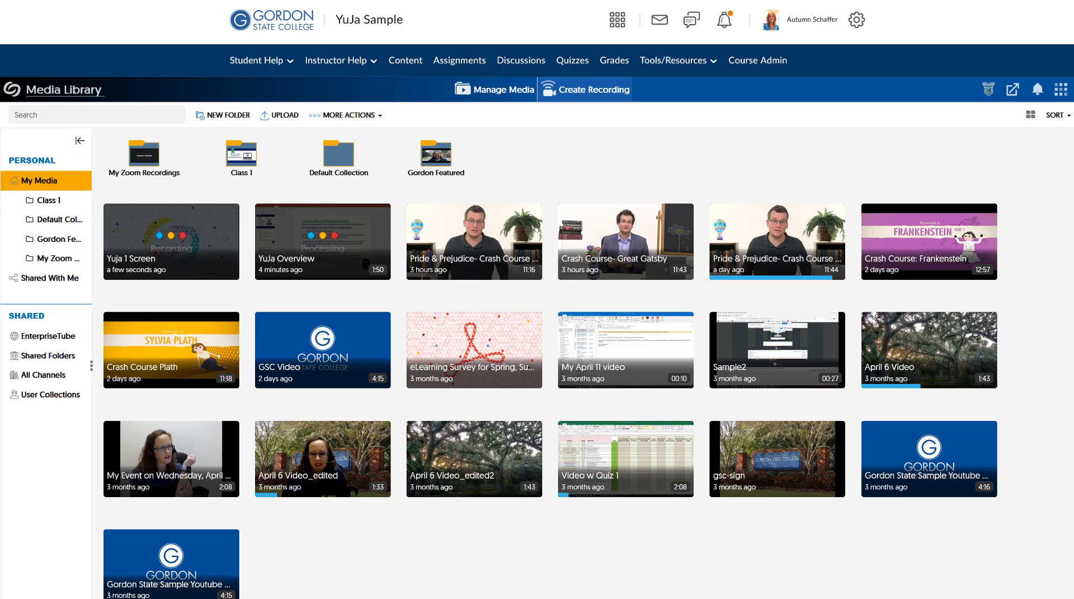
Step: Open the "YuJa Overview" recording from My Media for editing in the Video Editor
{"action": "mouse_move", "coordinate": [376, 275]}
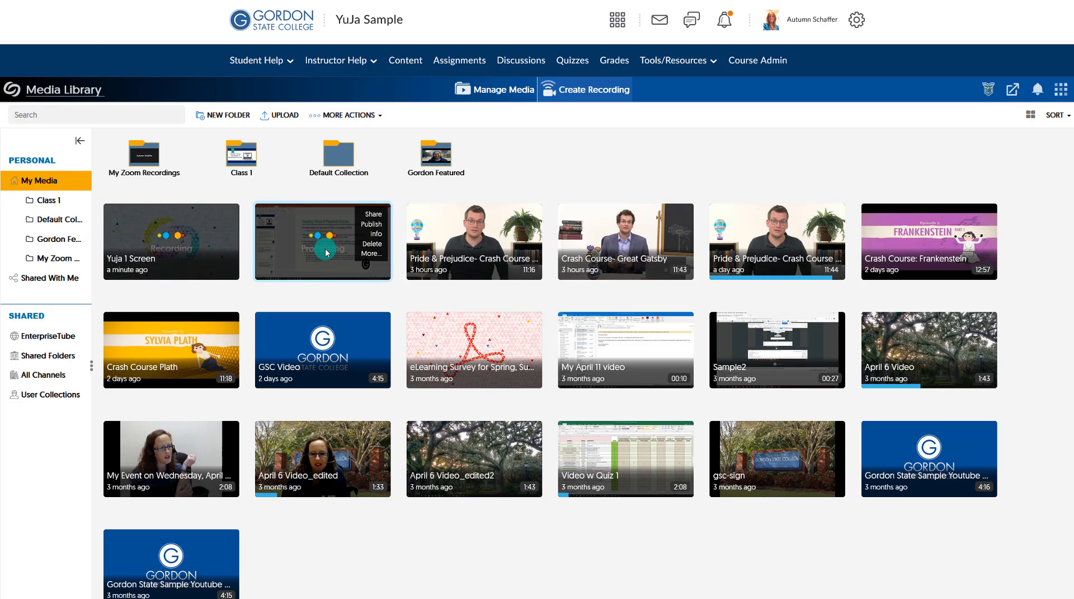
{"action": "mouse_move", "coordinate": [349, 344]}
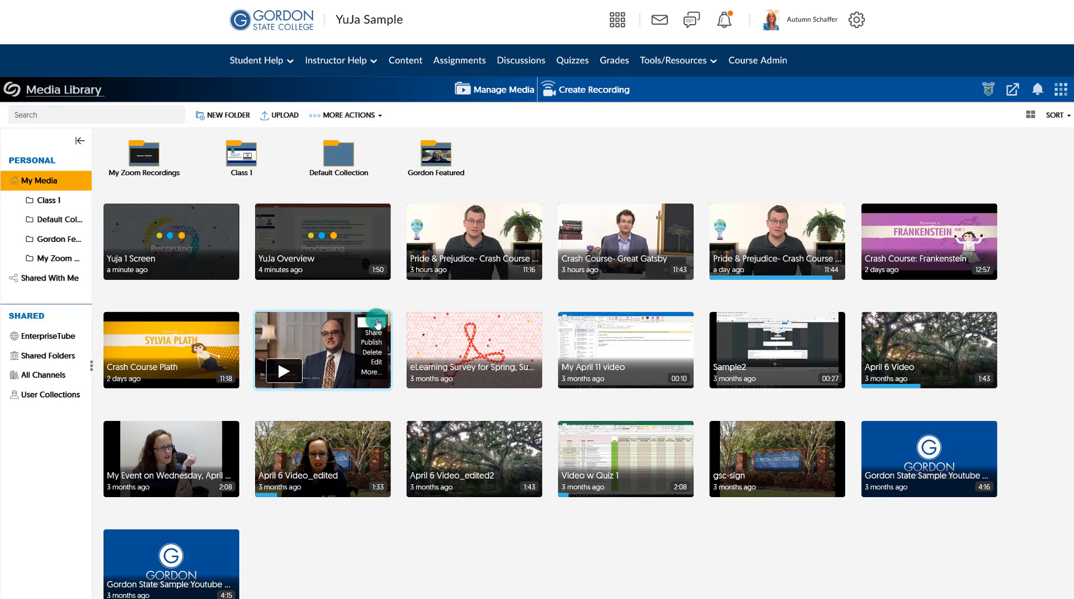
{"action": "mouse_move", "coordinate": [341, 274]}
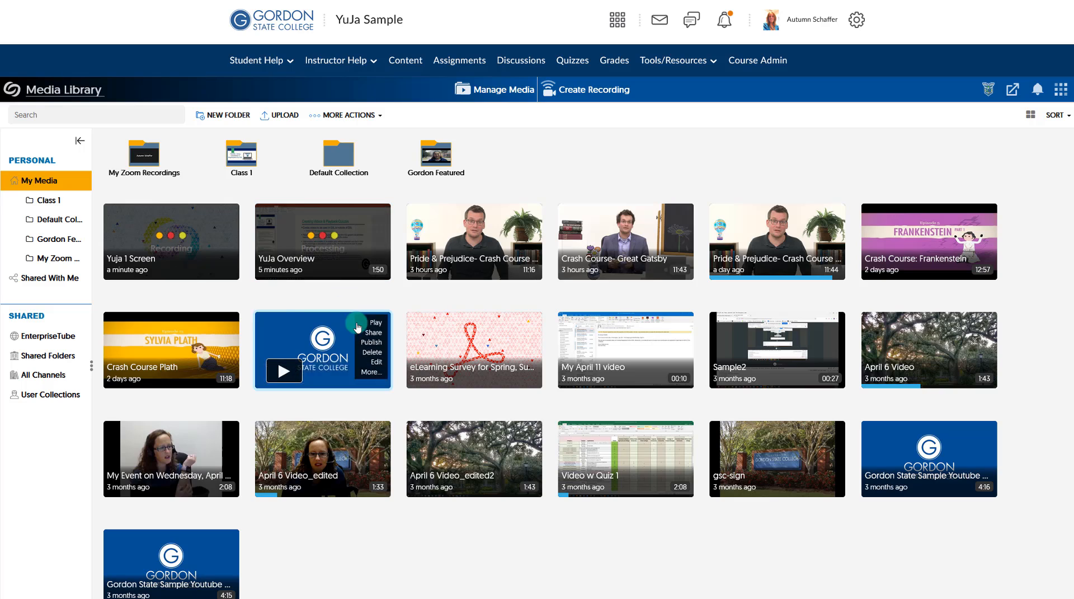
{"action": "mouse_move", "coordinate": [377, 368]}
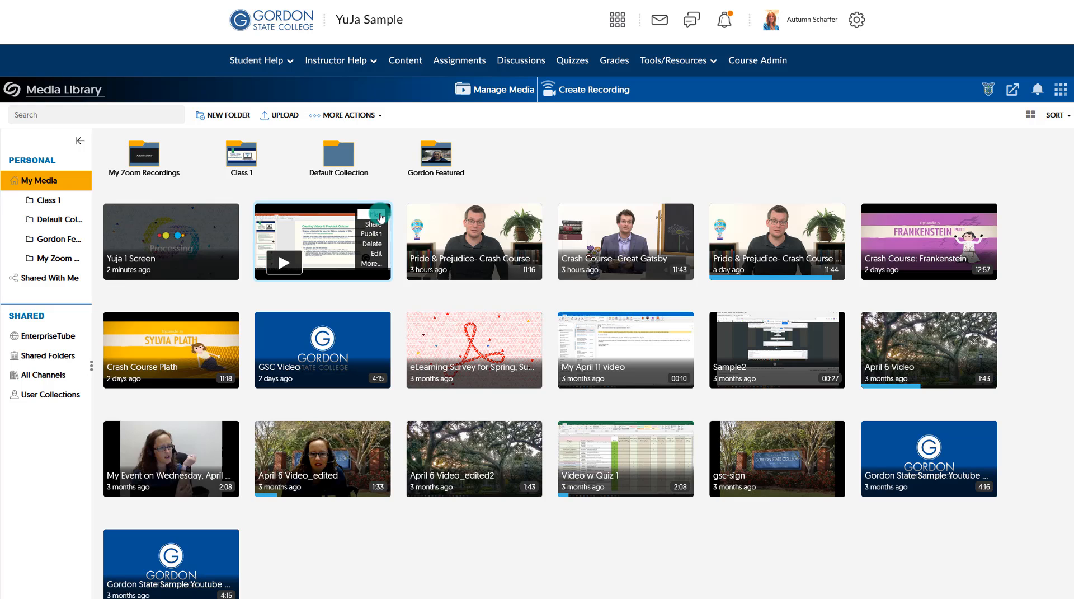
{"action": "mouse_move", "coordinate": [218, 252]}
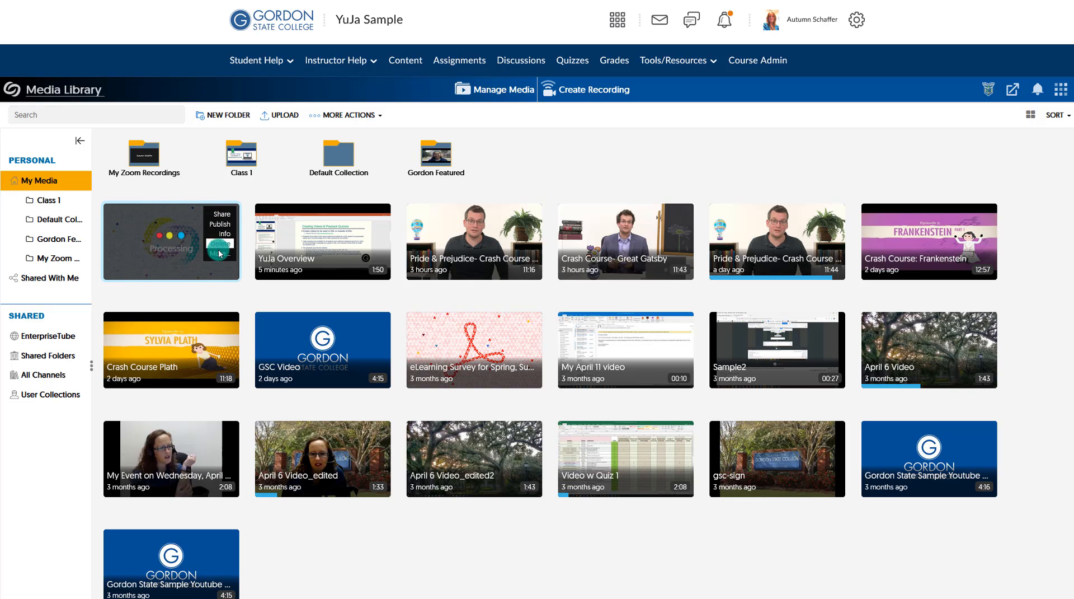
{"action": "mouse_move", "coordinate": [298, 261]}
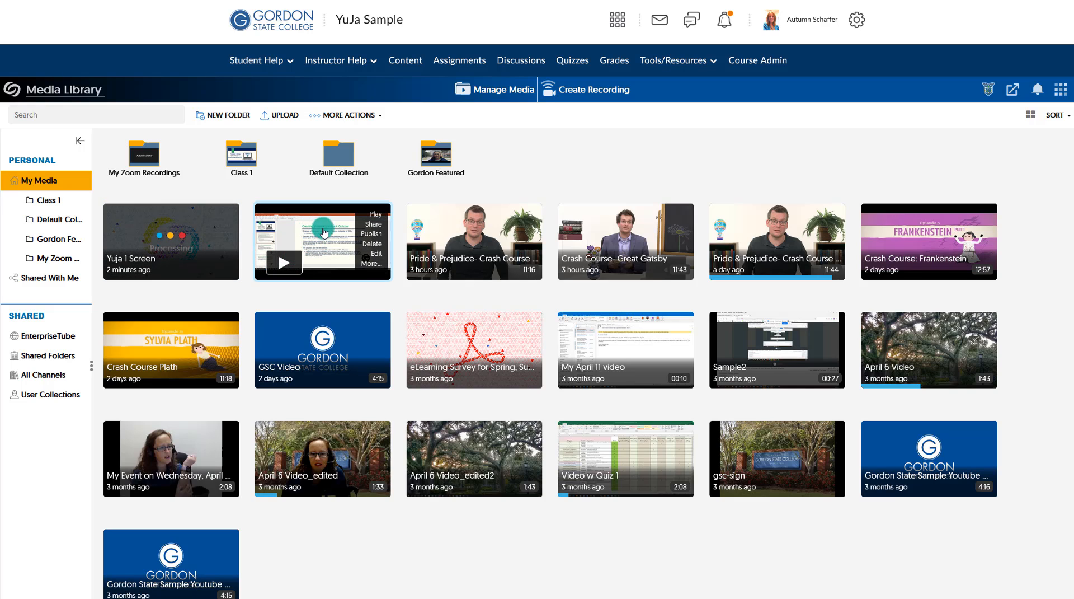
{"action": "left_click", "coordinate": [378, 258]}
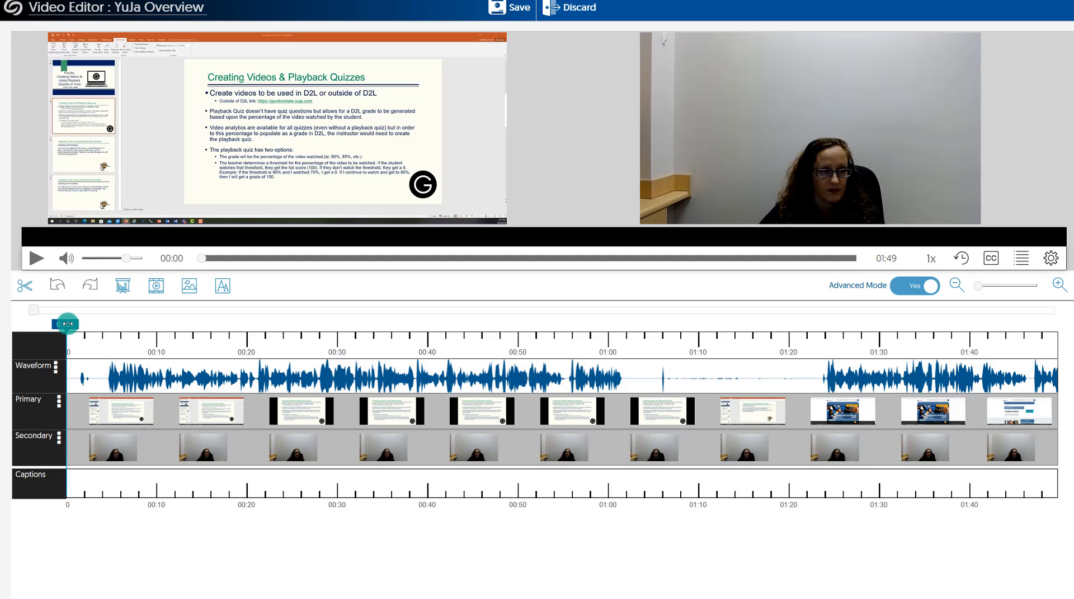
Step: Cut a section of about 8.2 seconds from the timeline, starting at about 01:09
{"action": "mouse_move", "coordinate": [64, 324]}
{"action": "left_mouse_down"}
{"action": "mouse_move", "coordinate": [681, 330]}
{"action": "mouse_move", "coordinate": [664, 335]}
{"action": "mouse_move", "coordinate": [787, 342]}
{"action": "mouse_move", "coordinate": [689, 359]}
{"action": "left_mouse_up"}
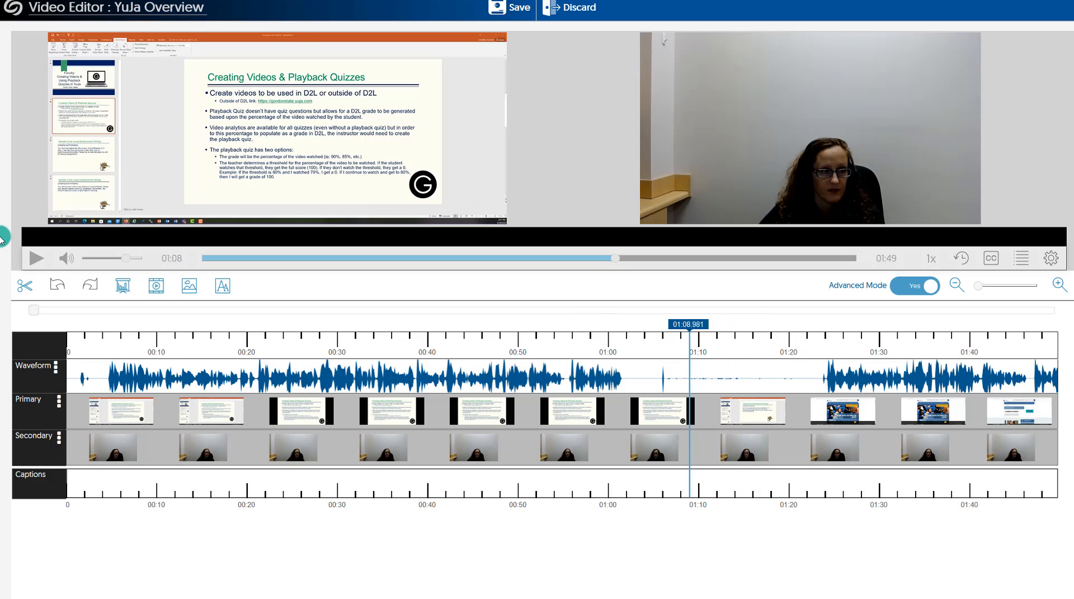
{"action": "left_click", "coordinate": [23, 286]}
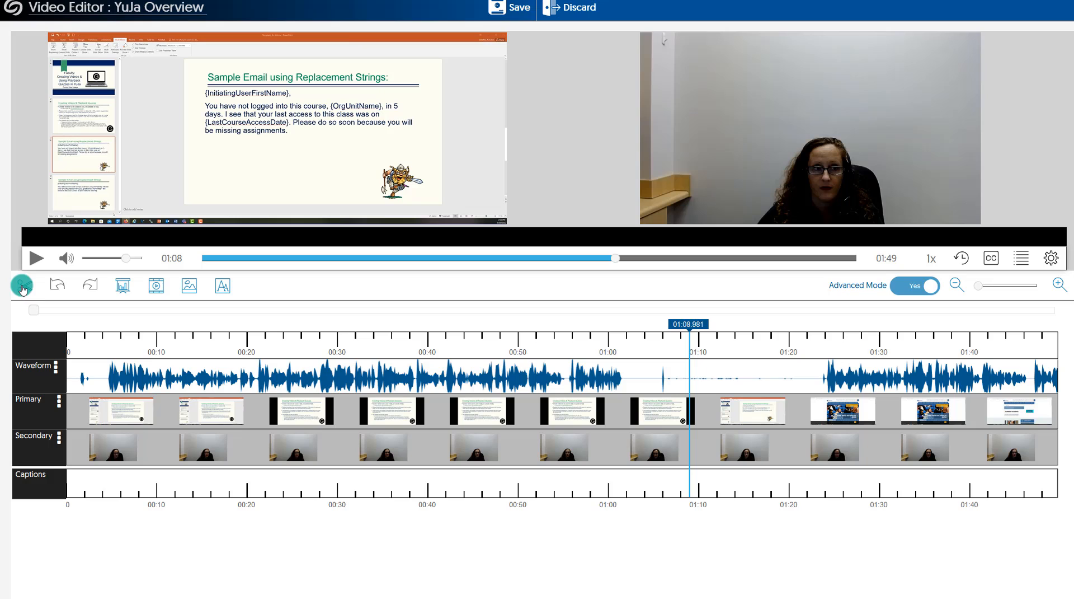
{"action": "left_click", "coordinate": [758, 374]}
{"action": "mouse_move", "coordinate": [776, 376]}
{"action": "left_mouse_down"}
{"action": "mouse_move", "coordinate": [798, 372]}
{"action": "mouse_move", "coordinate": [764, 374]}
{"action": "left_mouse_up"}
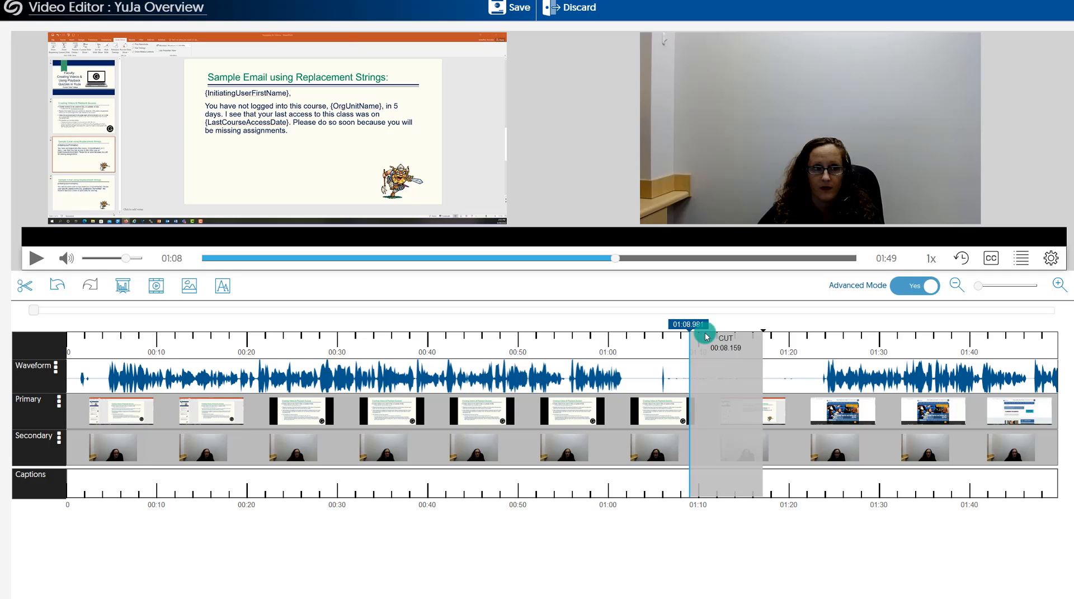
Step: Cut another section of about 4.2 seconds from the timeline, starting at about 01:01.6
{"action": "left_click_drag", "start_coordinate": [694, 324], "coordinate": [623, 328]}
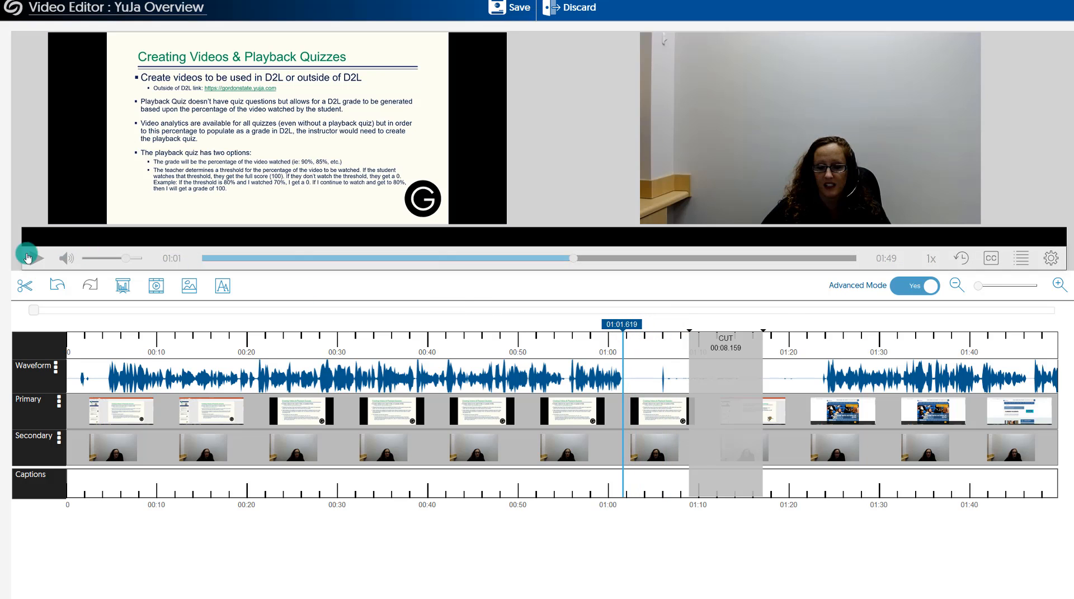
{"action": "left_click", "coordinate": [23, 287]}
{"action": "left_click_drag", "start_coordinate": [624, 412], "coordinate": [660, 409]}
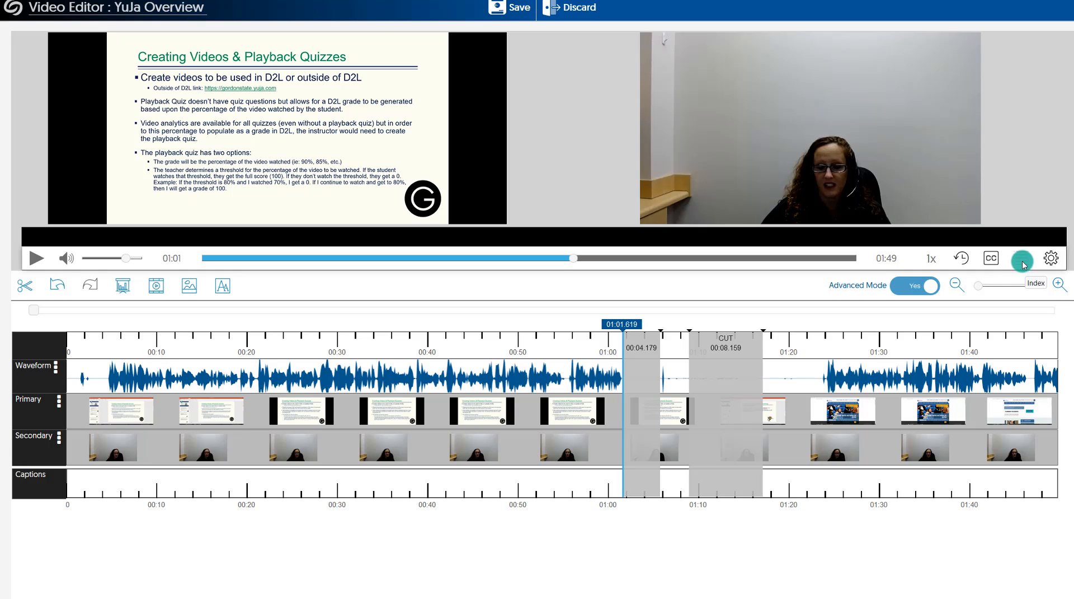
Step: Turn Advanced Mode off and on again, and display the video's index
{"action": "left_click", "coordinate": [913, 286]}
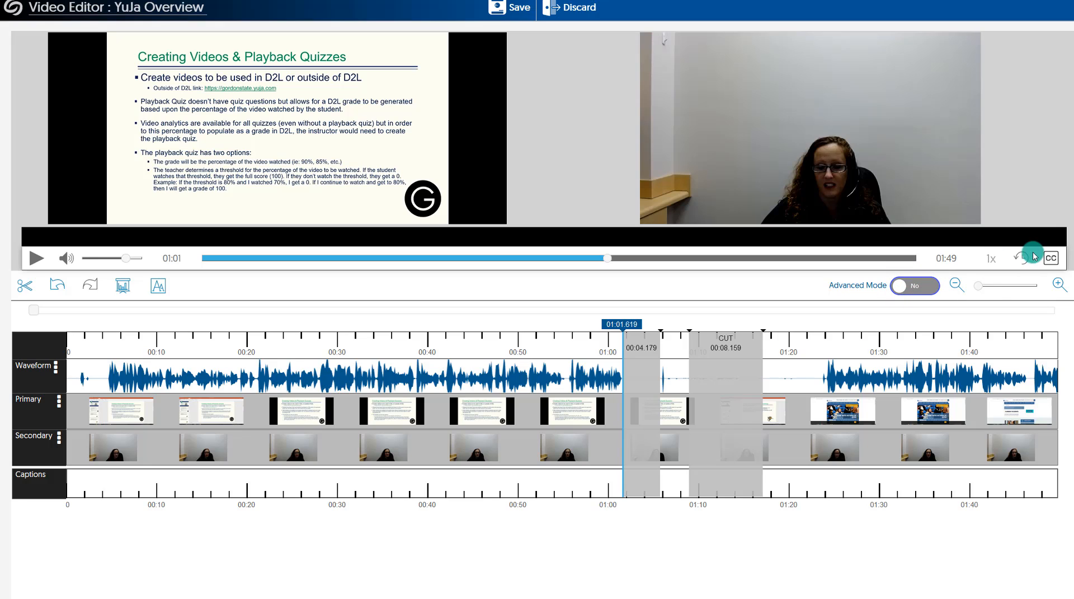
{"action": "left_click", "coordinate": [915, 285]}
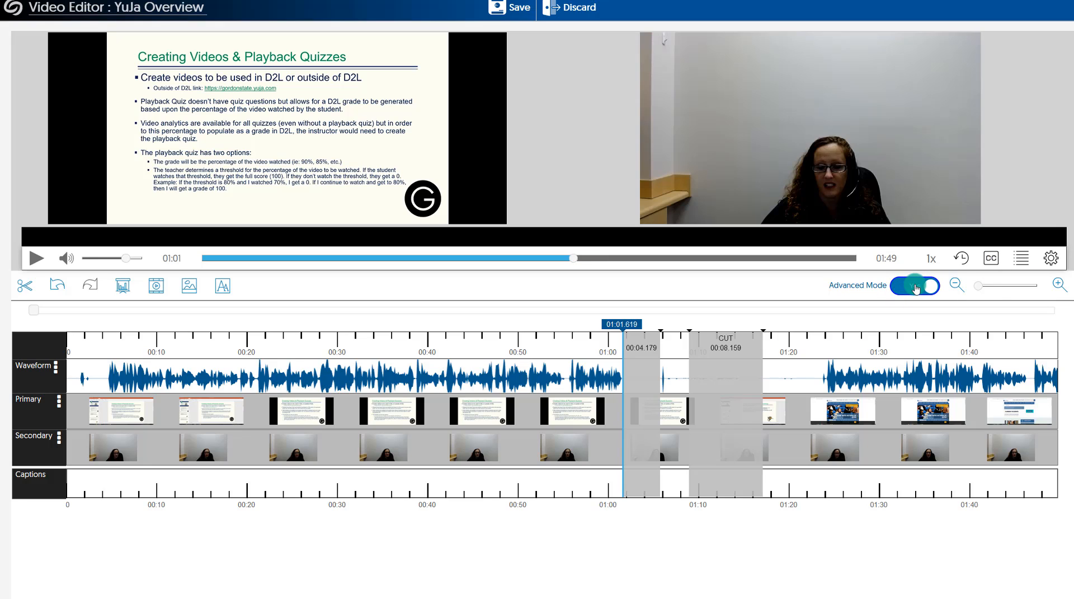
{"action": "left_click", "coordinate": [1020, 260]}
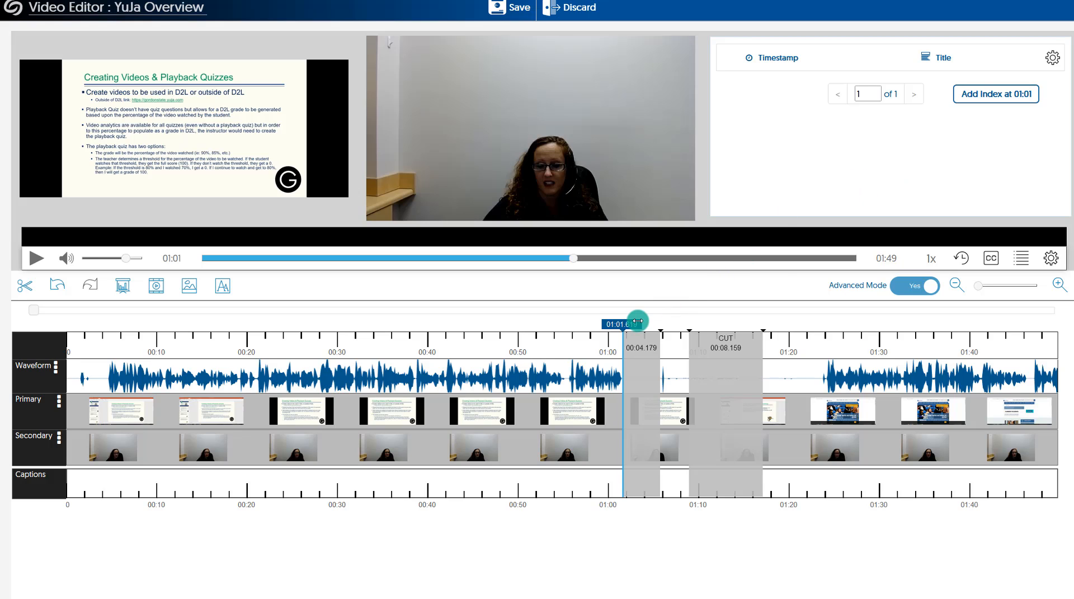
Step: Add an index entry at 00:09 titled "Intro to Yuja"
{"action": "left_click_drag", "start_coordinate": [622, 323], "coordinate": [156, 385]}
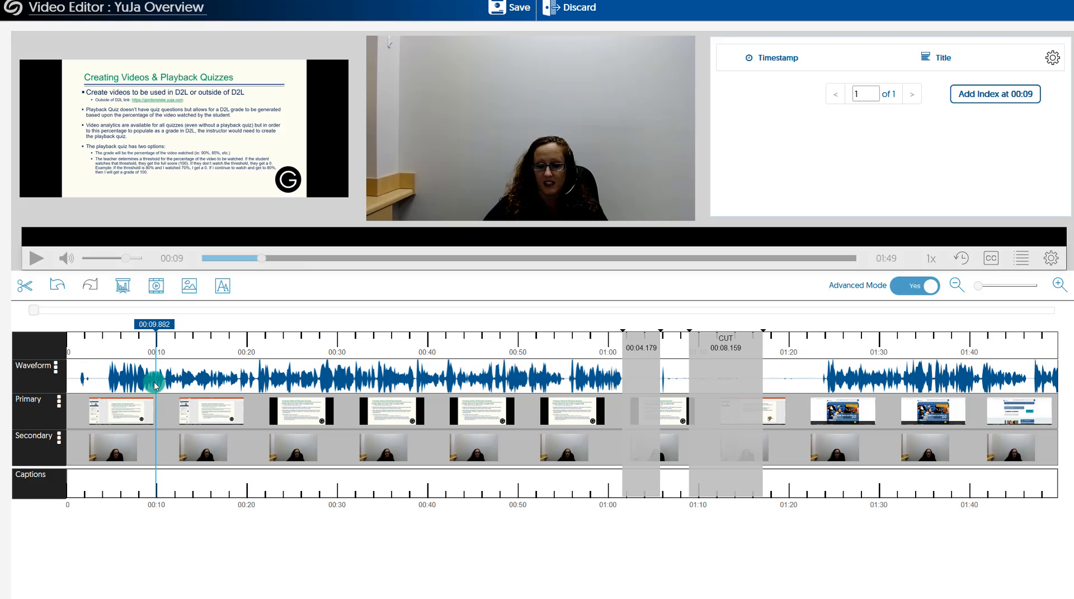
{"action": "left_click", "coordinate": [987, 103]}
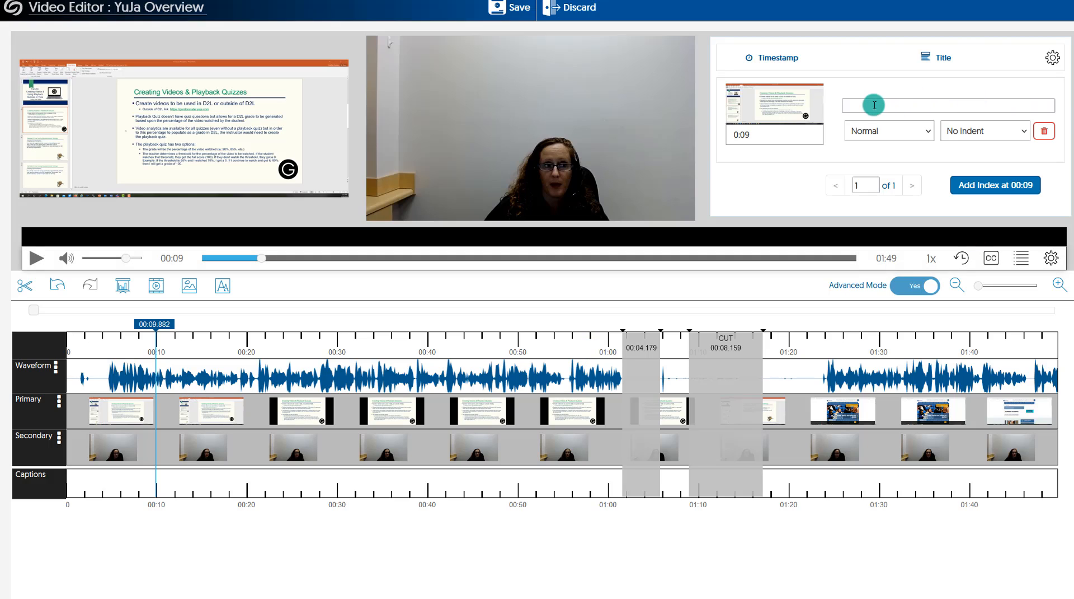
{"action": "left_click", "coordinate": [867, 106]}
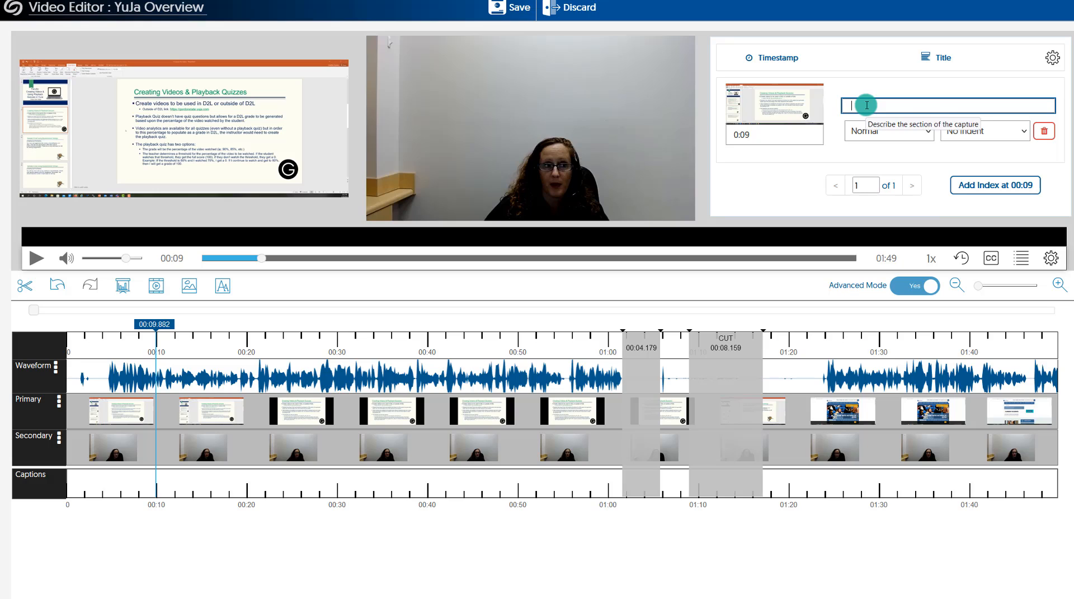
{"action": "type", "text": "Intro to Yuja"}
Step: Add a second index entry at 00:32 titled "Videos Outside of YuJa", and display the captions
{"action": "left_click", "coordinate": [151, 325]}
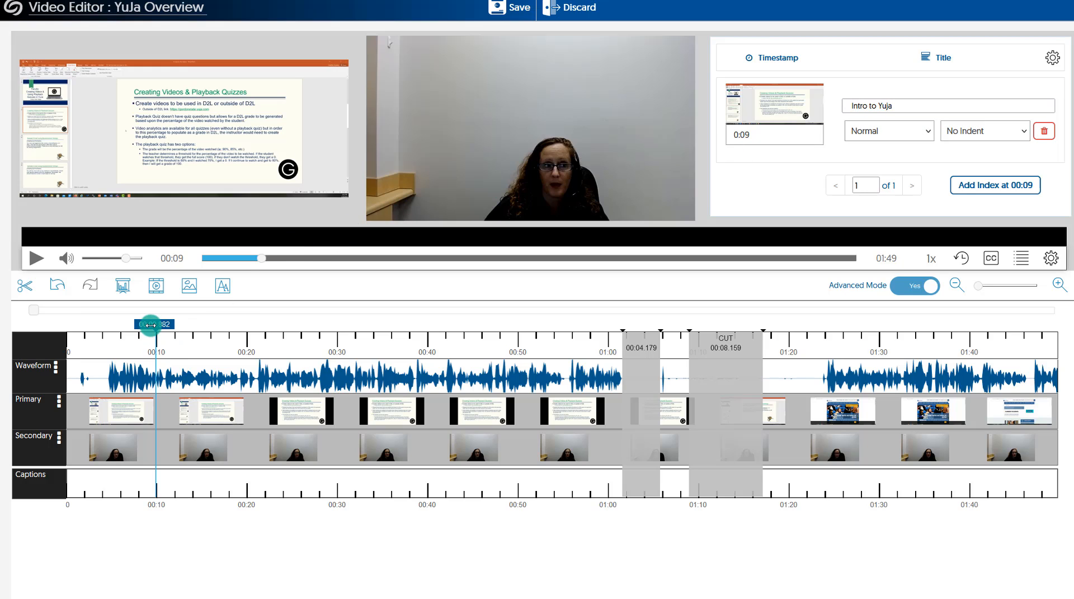
{"action": "left_click_drag", "start_coordinate": [150, 325], "coordinate": [356, 324]}
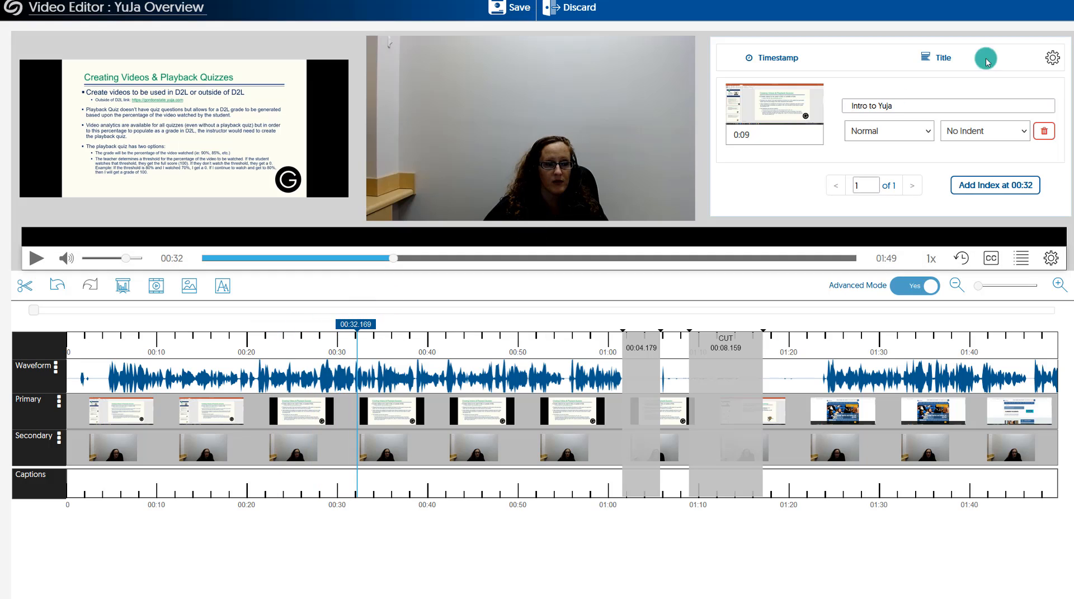
{"action": "left_click", "coordinate": [1024, 185]}
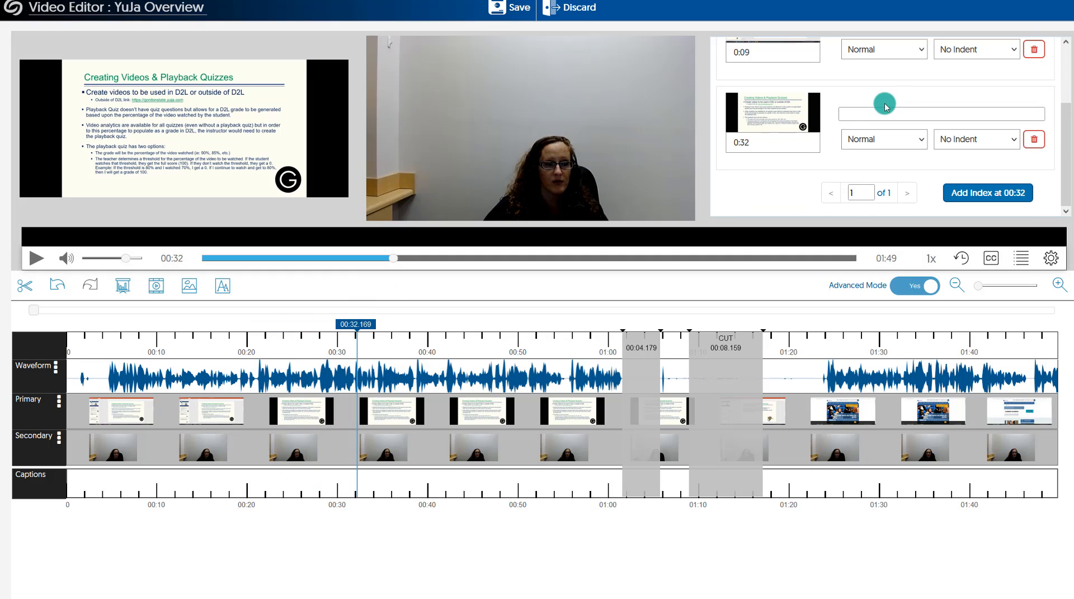
{"action": "left_click", "coordinate": [880, 111]}
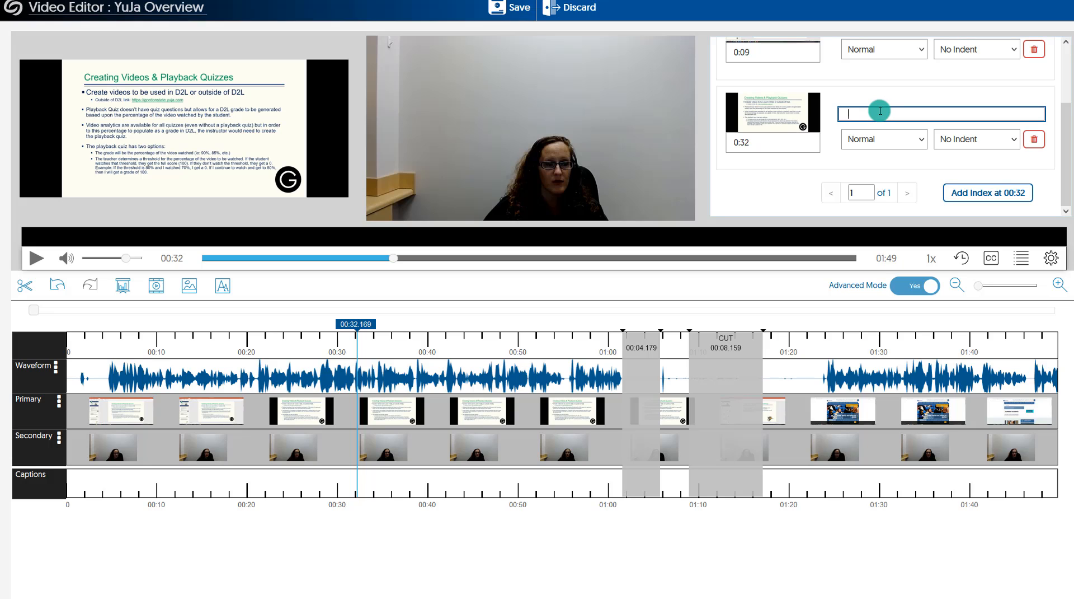
{"action": "type", "text": "Videos Outside of YuJa"}
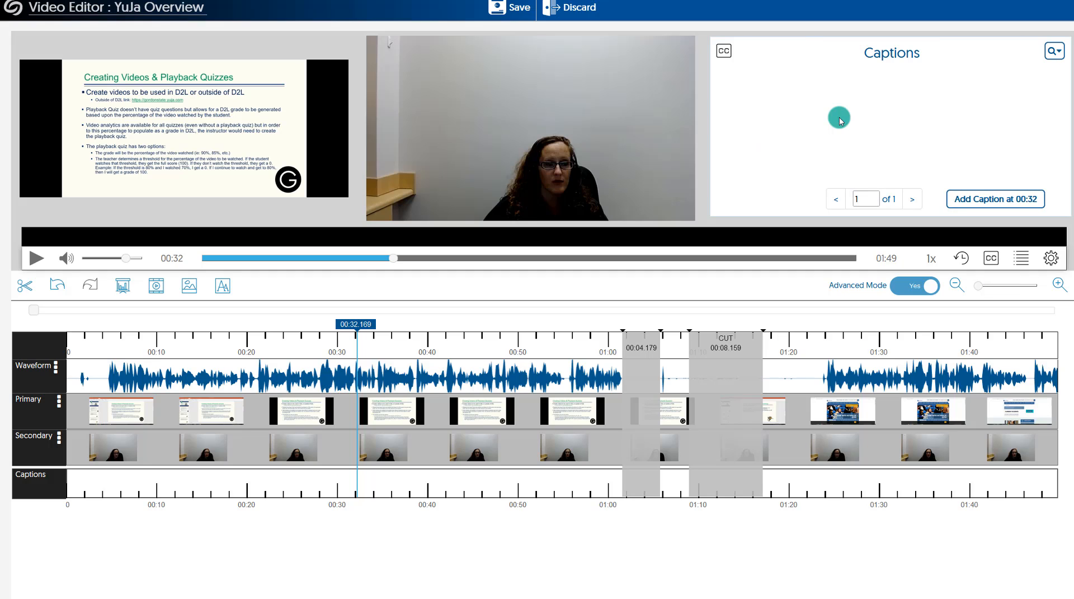
{"action": "left_click", "coordinate": [991, 258]}
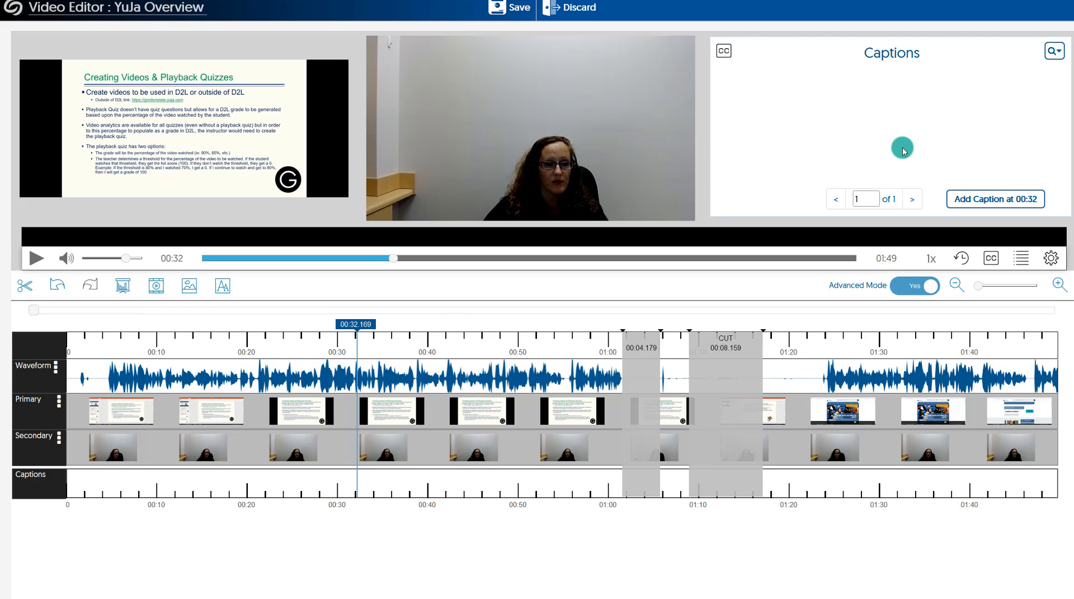
Step: Save the edits as a new video titled "YuJa Overview_edited", with the transcript updated with caption edits
{"action": "left_click", "coordinate": [495, 6]}
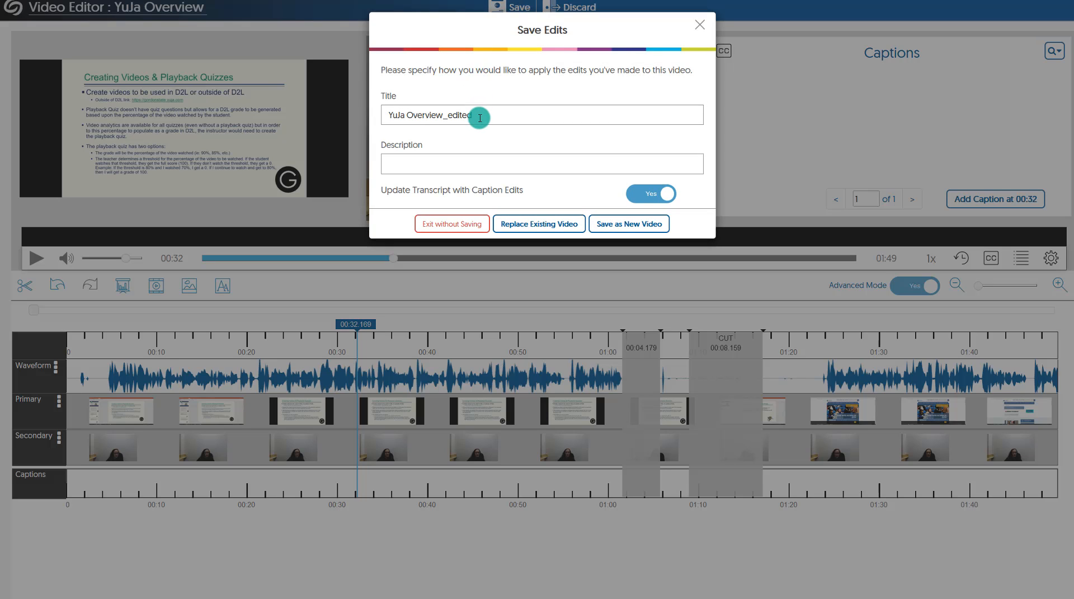
{"action": "left_click_drag", "start_coordinate": [480, 117], "coordinate": [380, 119]}
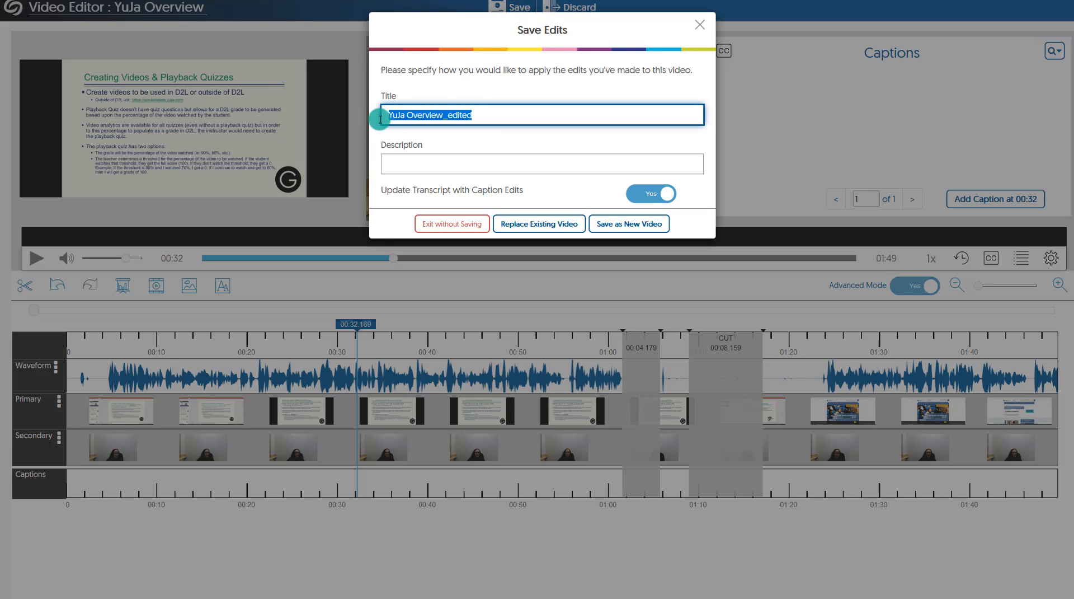
{"action": "left_click", "coordinate": [487, 114]}
{"action": "left_click_drag", "start_coordinate": [387, 116], "coordinate": [449, 118]}
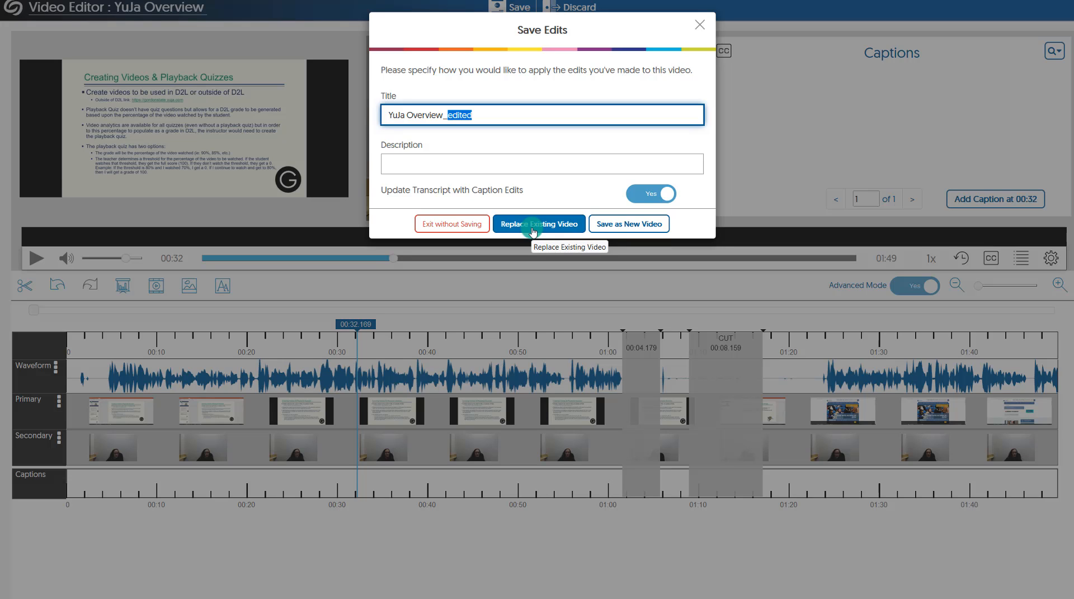
{"action": "left_click", "coordinate": [604, 233]}
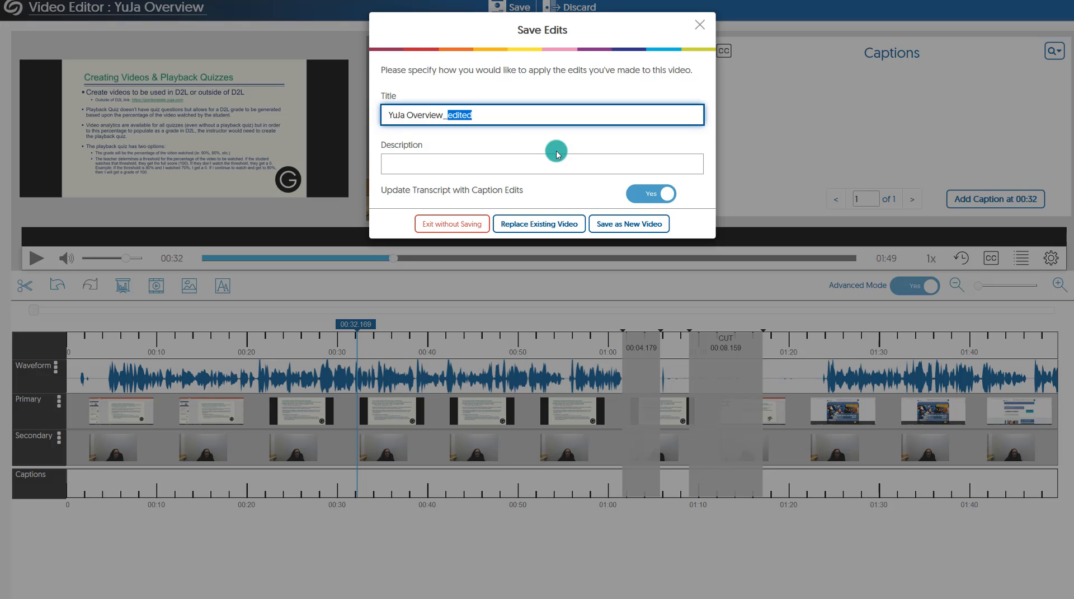
{"action": "left_click", "coordinate": [465, 116]}
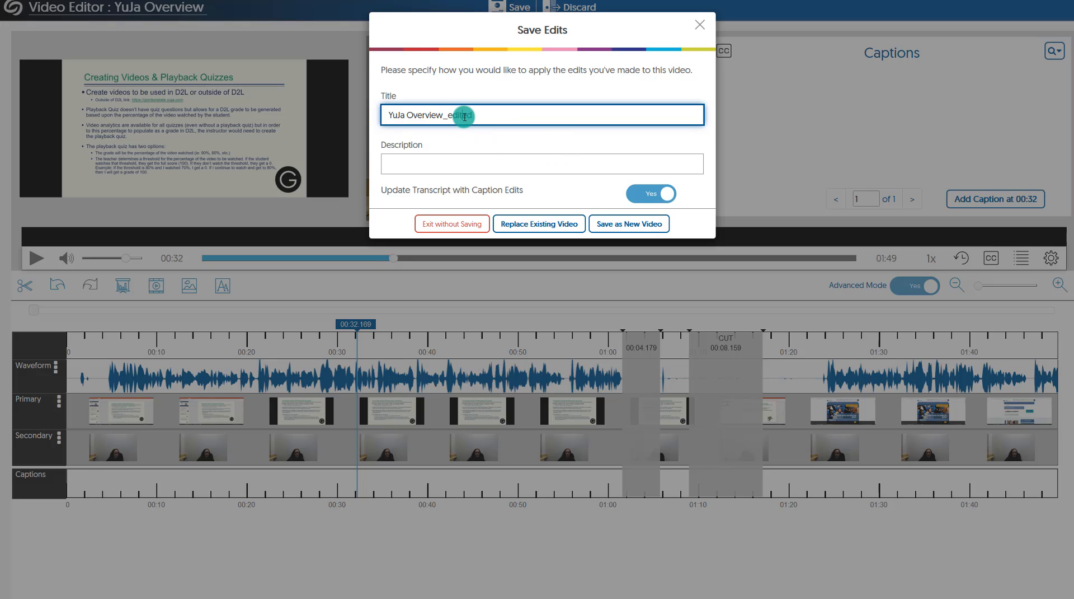
{"action": "left_click", "coordinate": [609, 229]}
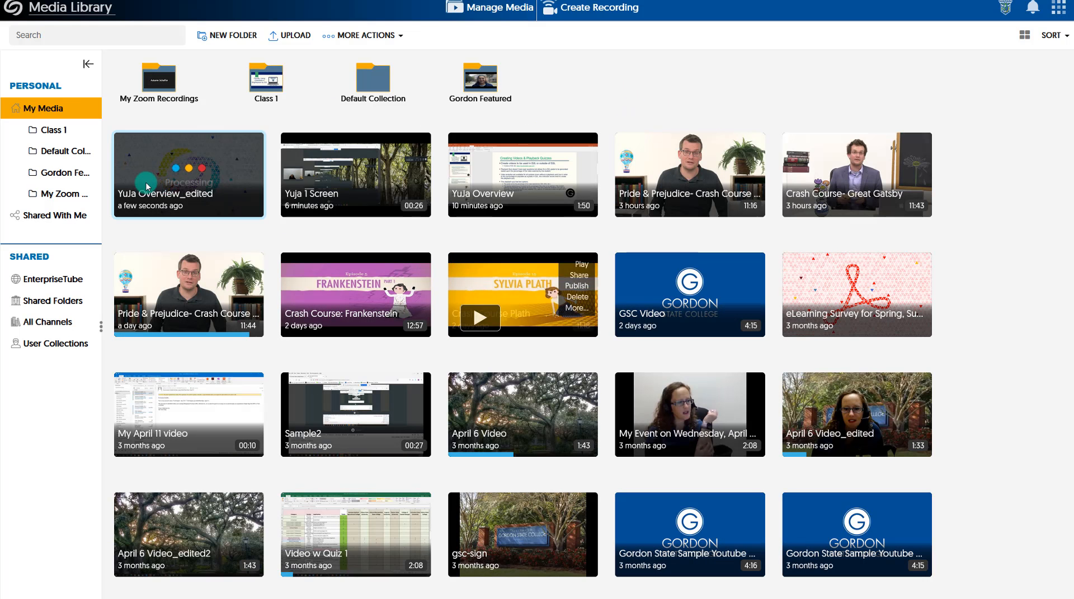
Step: Open the media details of the original "YuJa Overview" video and review its thumbnail choices and available media actions
{"action": "mouse_move", "coordinate": [172, 201]}
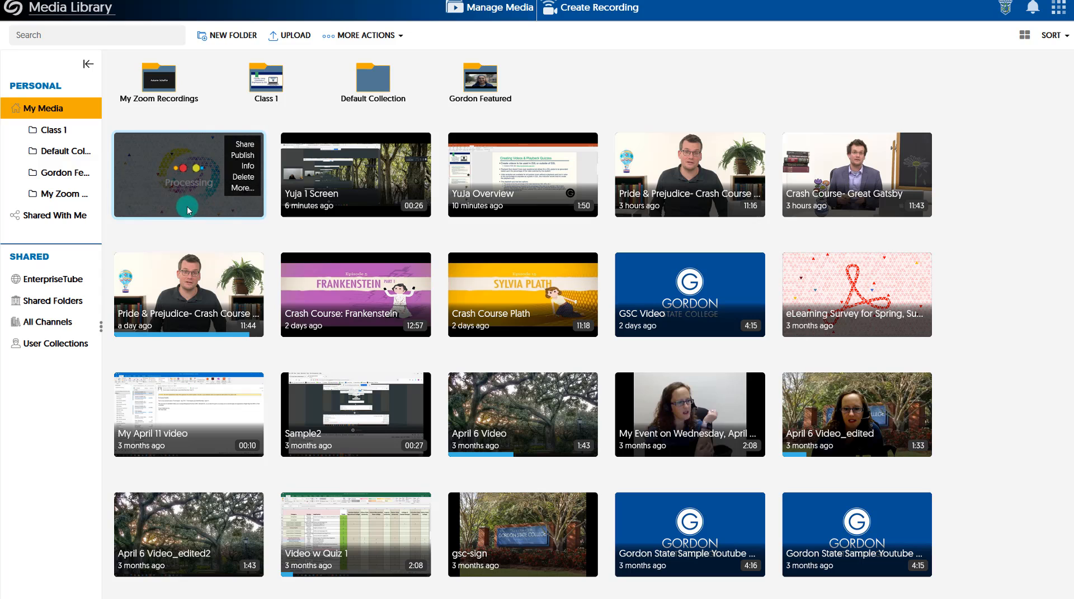
{"action": "mouse_move", "coordinate": [492, 211]}
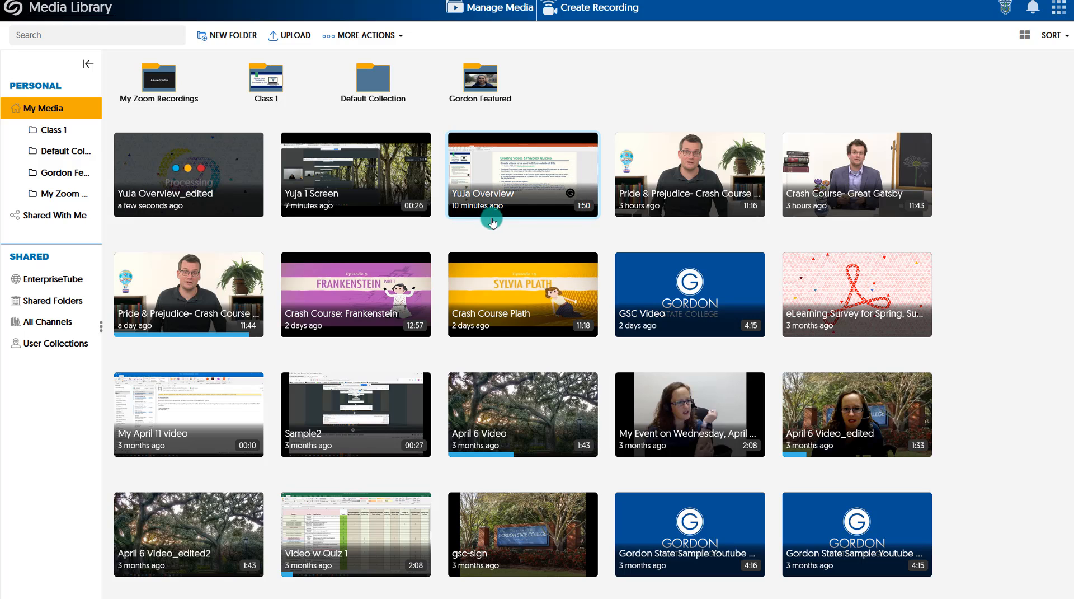
{"action": "mouse_move", "coordinate": [587, 208]}
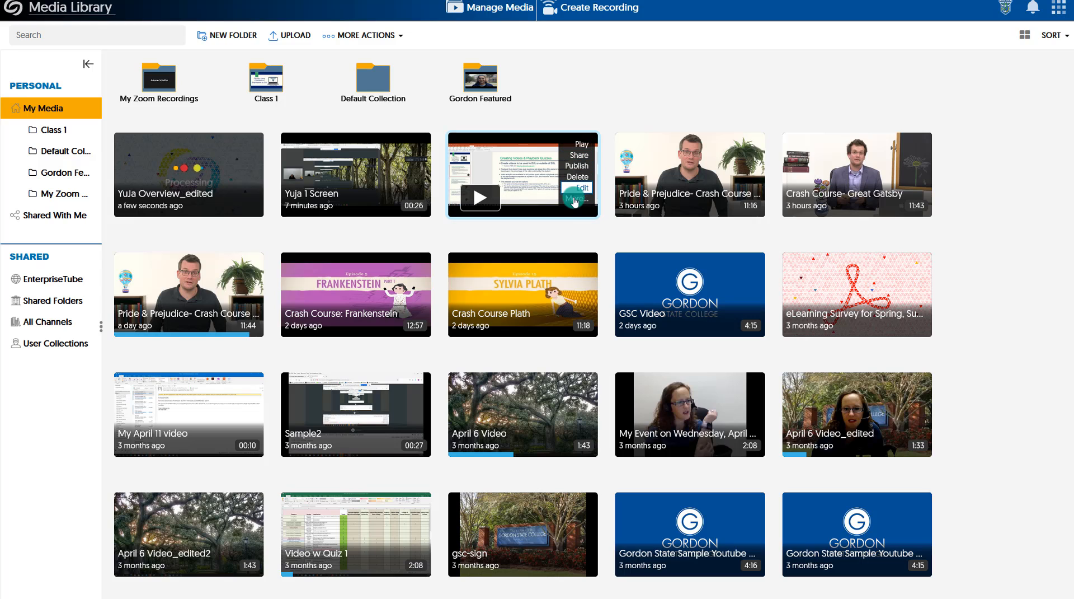
{"action": "left_click", "coordinate": [575, 199]}
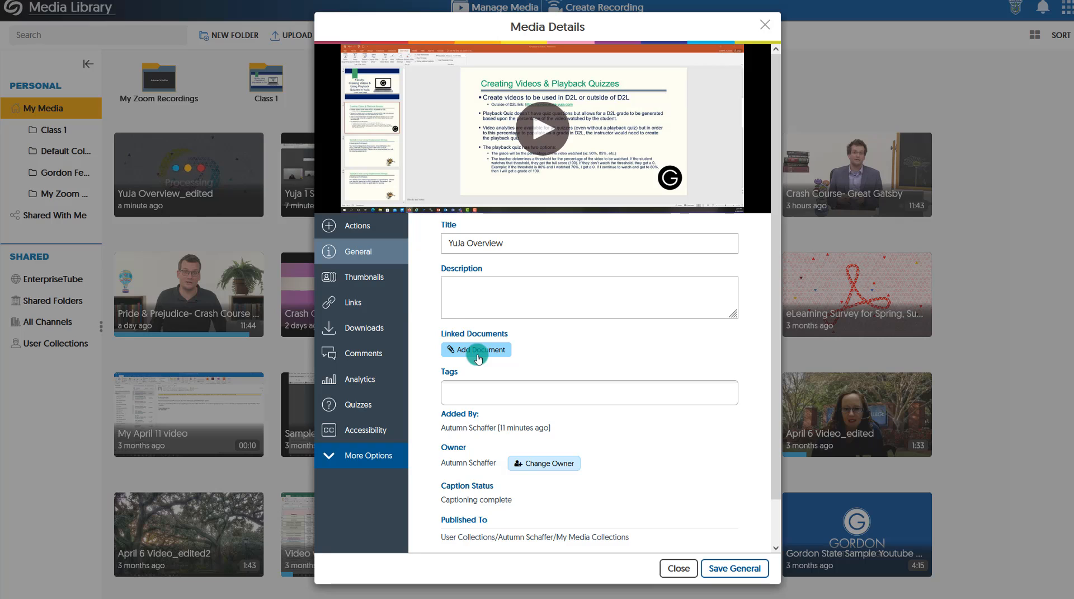
{"action": "left_click", "coordinate": [368, 279]}
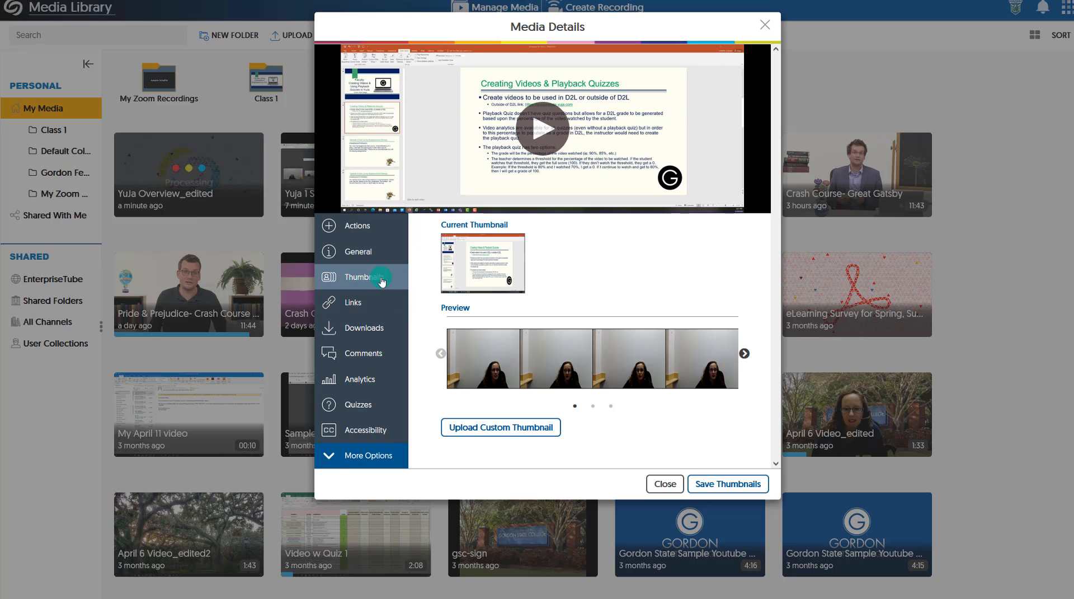
{"action": "left_click", "coordinate": [744, 353]}
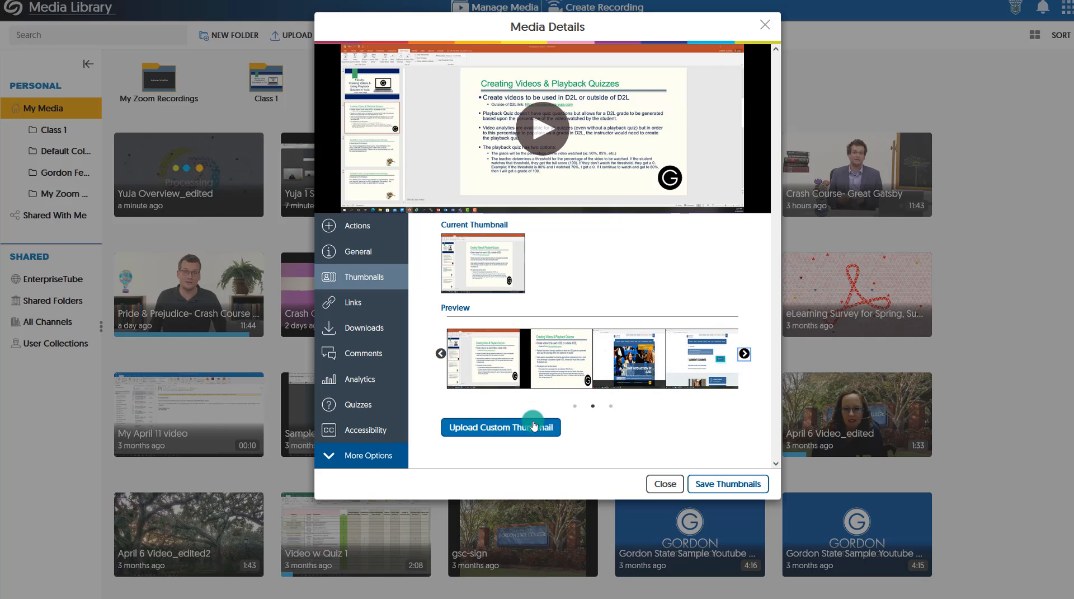
{"action": "left_click", "coordinate": [356, 229]}
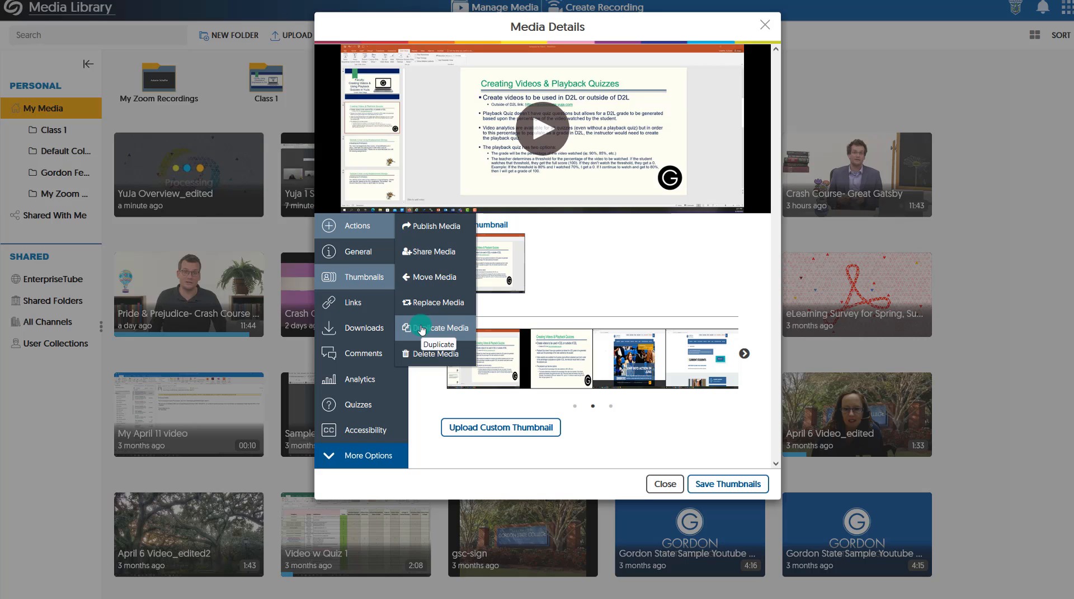
Step: Examine the video's link settings, selecting the direct link, and its download options
{"action": "left_click", "coordinate": [354, 302]}
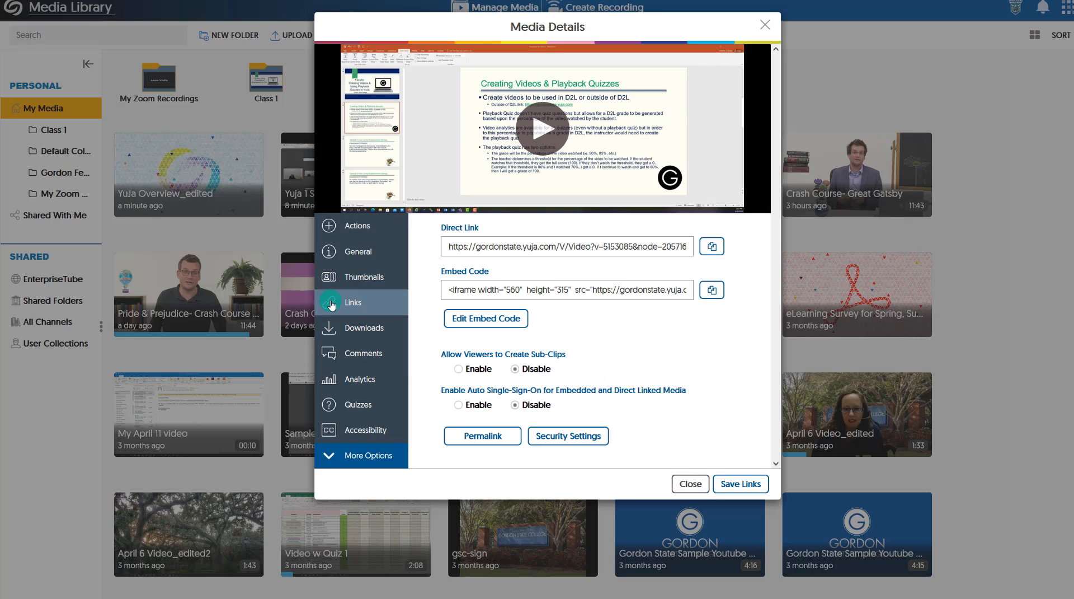
{"action": "left_click", "coordinate": [482, 242]}
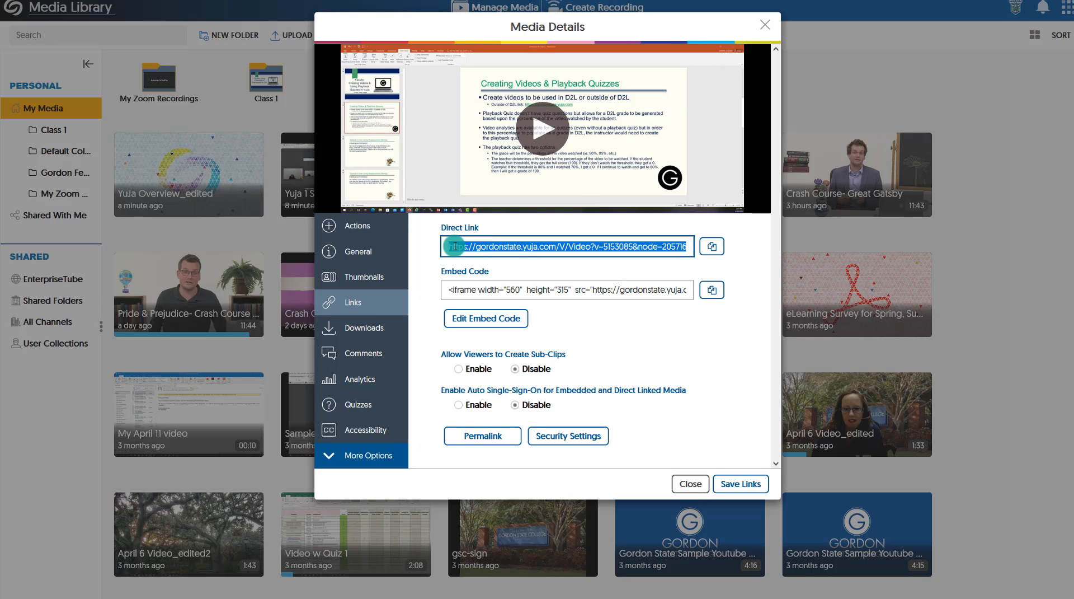
{"action": "left_click", "coordinate": [532, 168]}
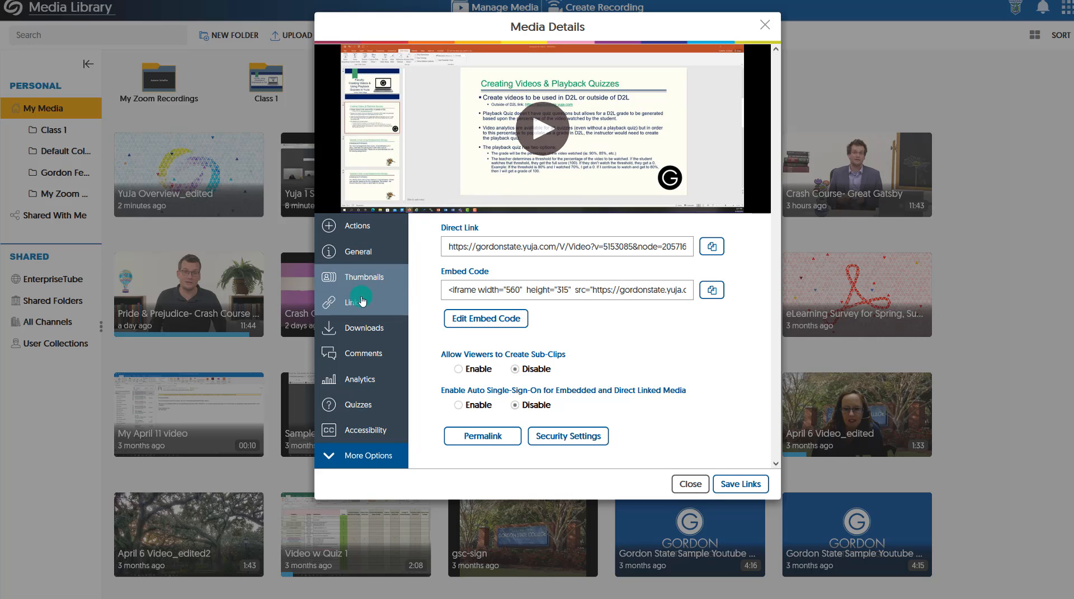
{"action": "left_click", "coordinate": [451, 253]}
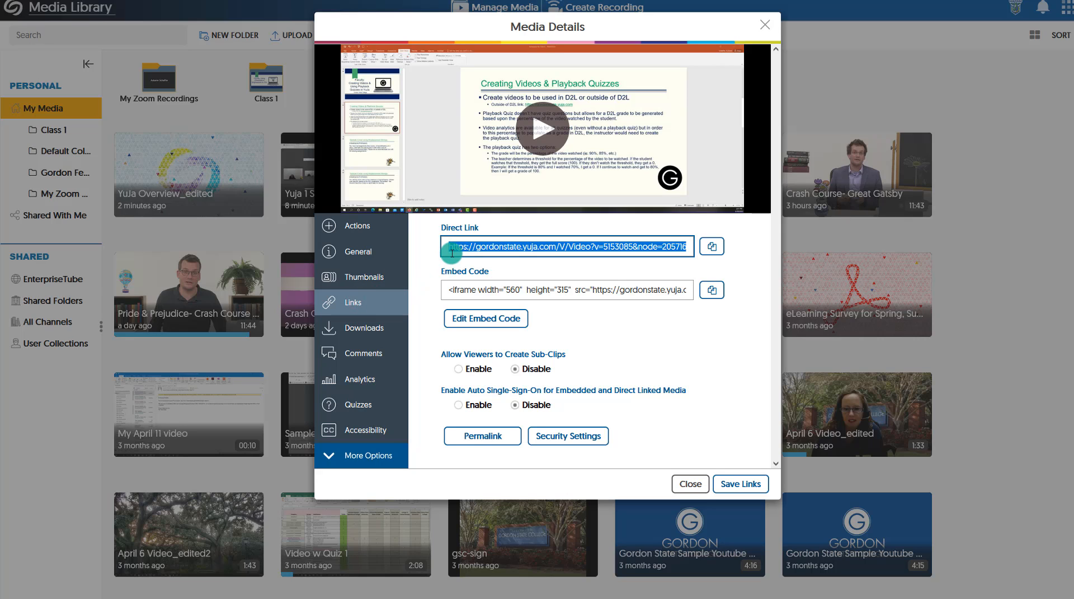
{"action": "left_click", "coordinate": [524, 255]}
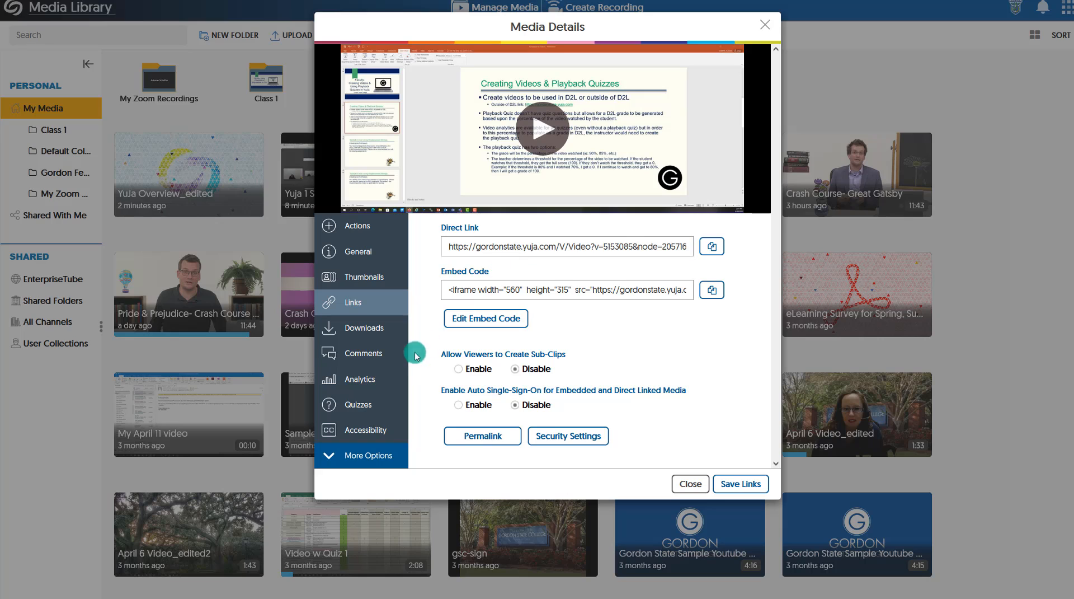
{"action": "left_click", "coordinate": [380, 334]}
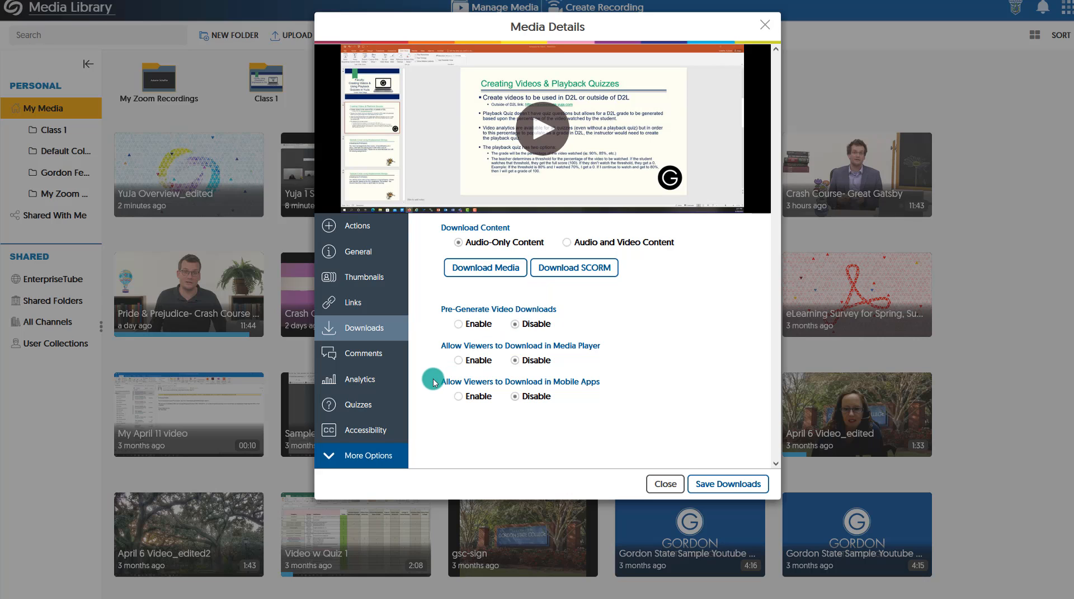
Step: Limit who can comment and who can view comments to Content Owner Only, and disable inline video commenting
{"action": "left_click", "coordinate": [387, 364]}
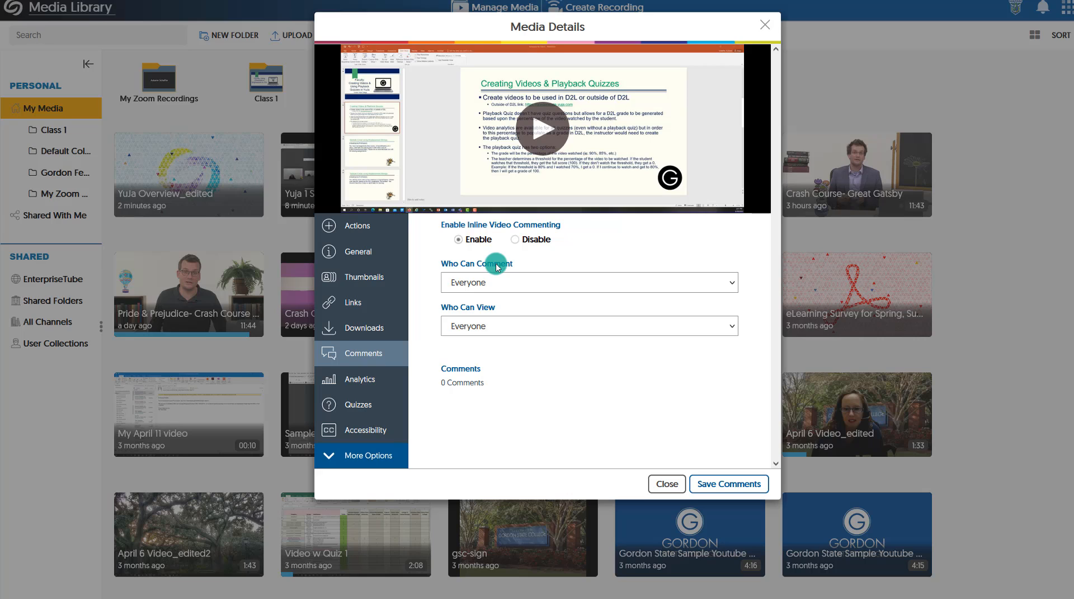
{"action": "left_click", "coordinate": [478, 290]}
{"action": "left_click", "coordinate": [473, 289]}
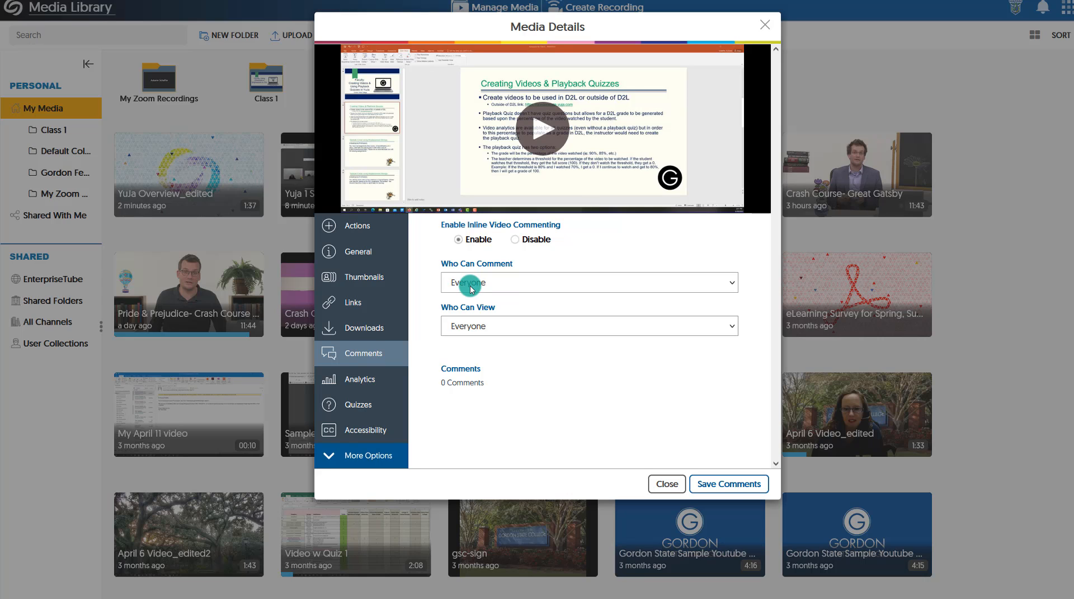
{"action": "left_click", "coordinate": [472, 288]}
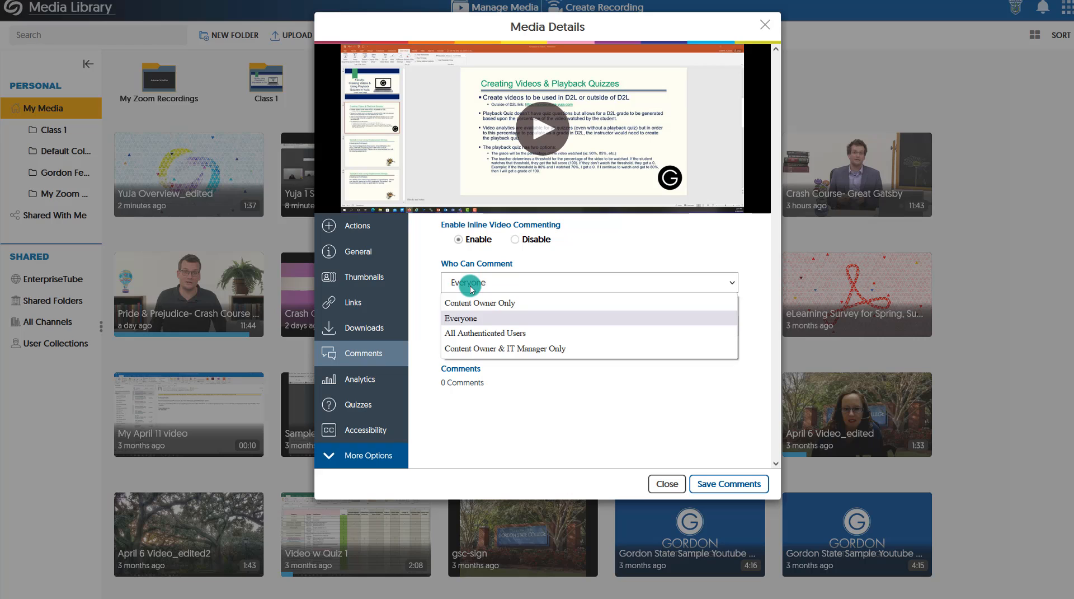
{"action": "left_click", "coordinate": [472, 302]}
{"action": "left_click", "coordinate": [473, 326]}
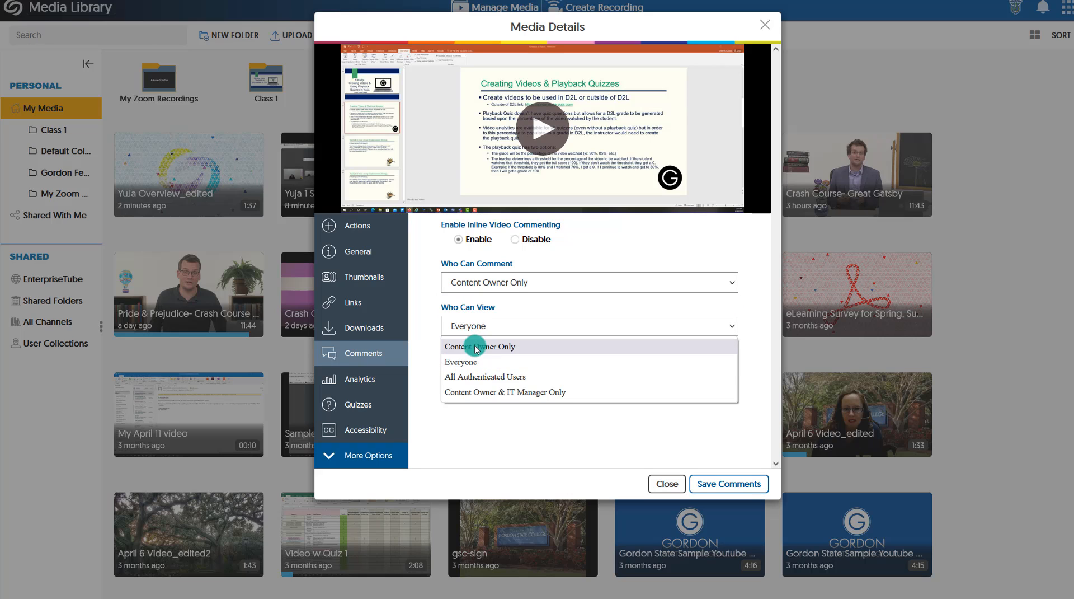
{"action": "left_click", "coordinate": [476, 347]}
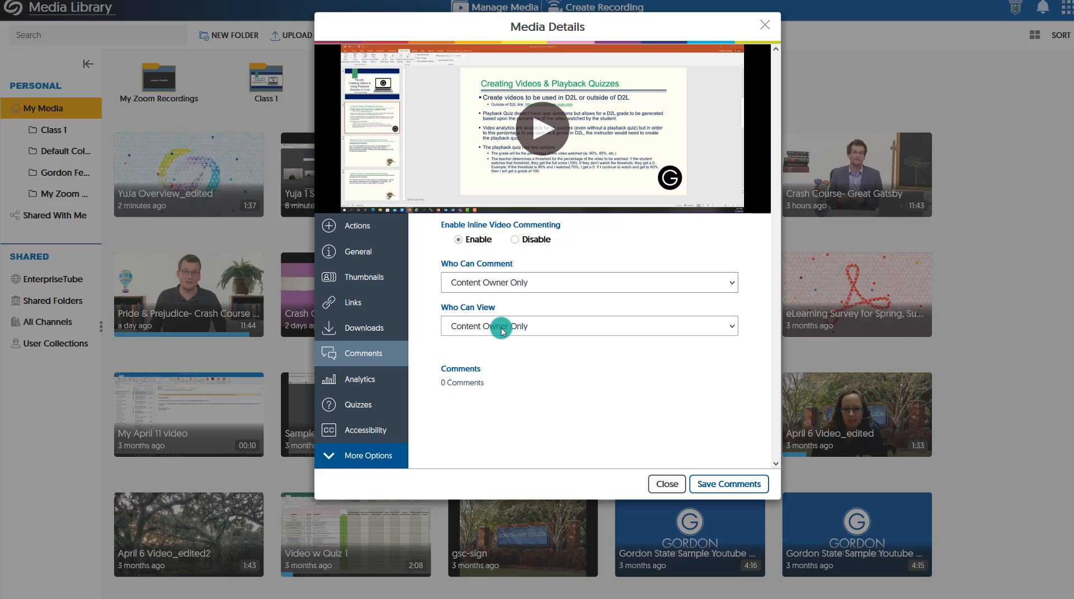
{"action": "left_click", "coordinate": [515, 241]}
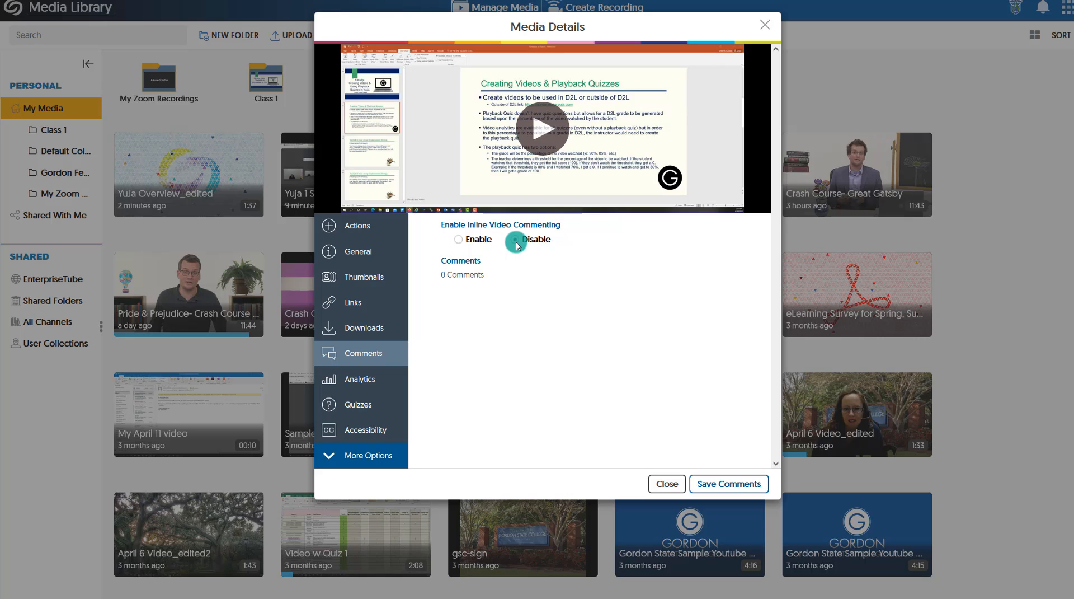
Step: Review the video's analytics, quizzes, accessibility settings and additional options, and close the media details without saving
{"action": "left_click", "coordinate": [380, 377]}
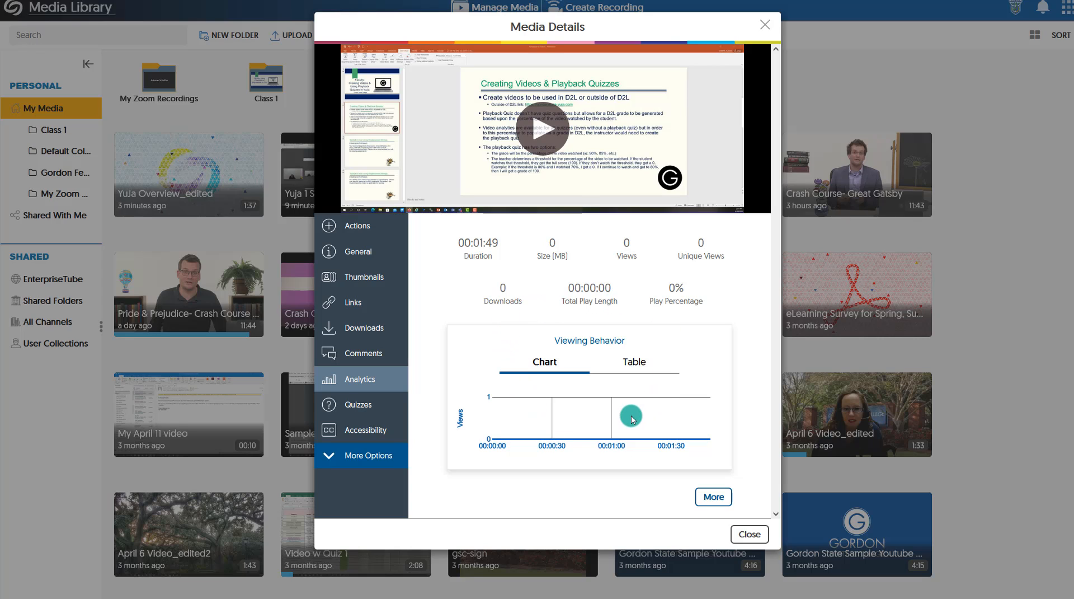
{"action": "mouse_move", "coordinate": [601, 289]}
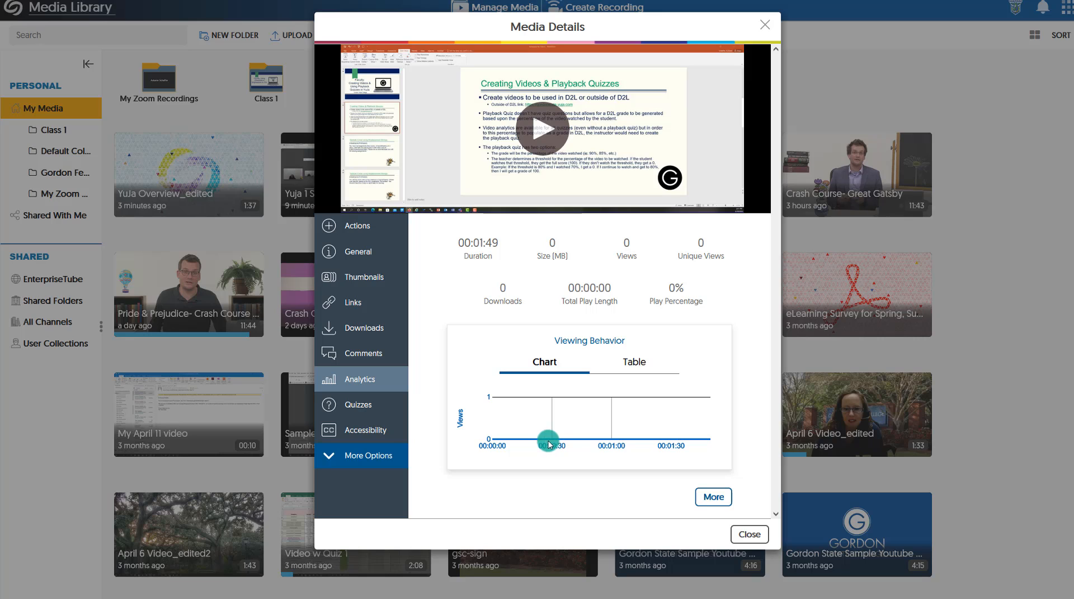
{"action": "left_click", "coordinate": [376, 411]}
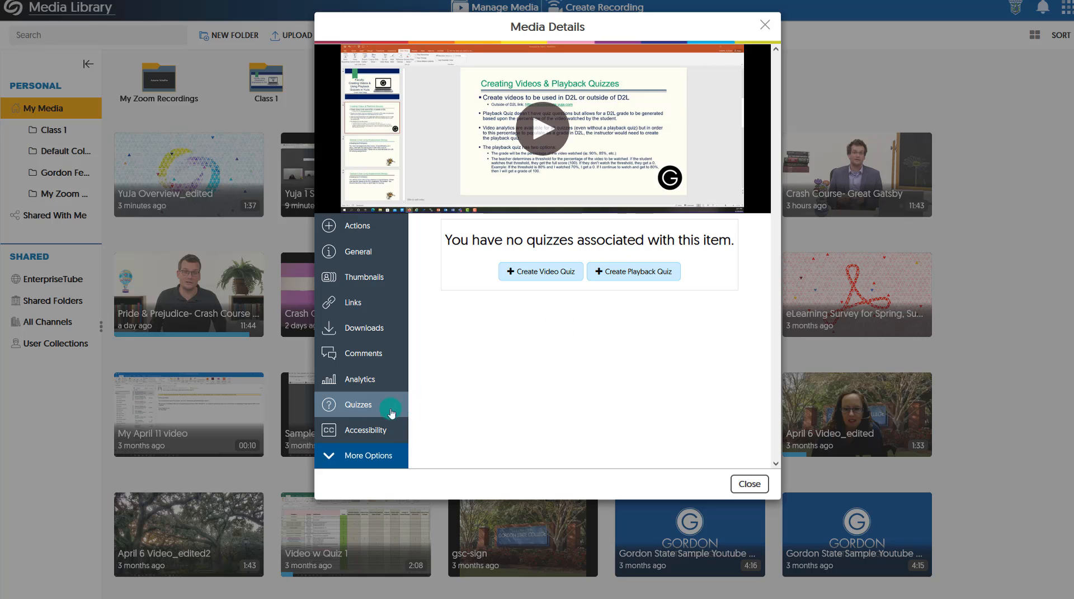
{"action": "left_click", "coordinate": [376, 398]}
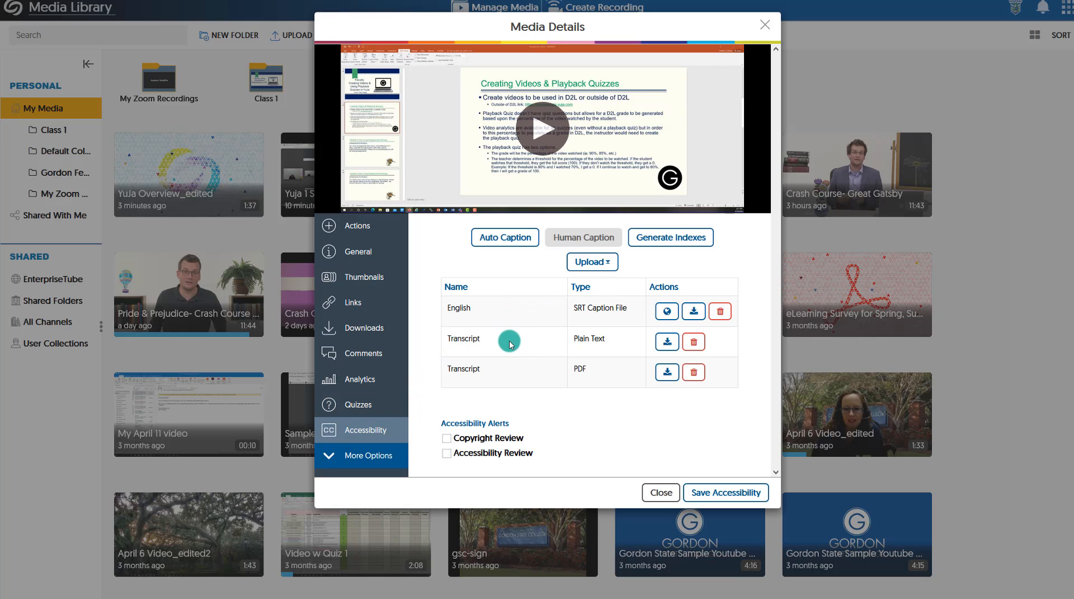
{"action": "left_click", "coordinate": [343, 462]}
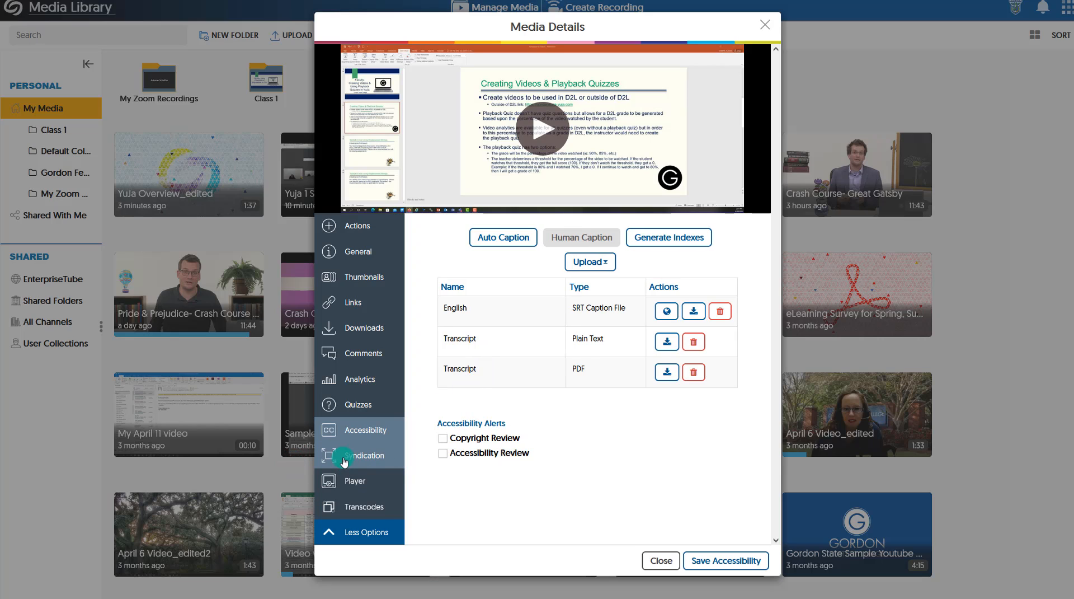
{"action": "left_click", "coordinate": [660, 561]}
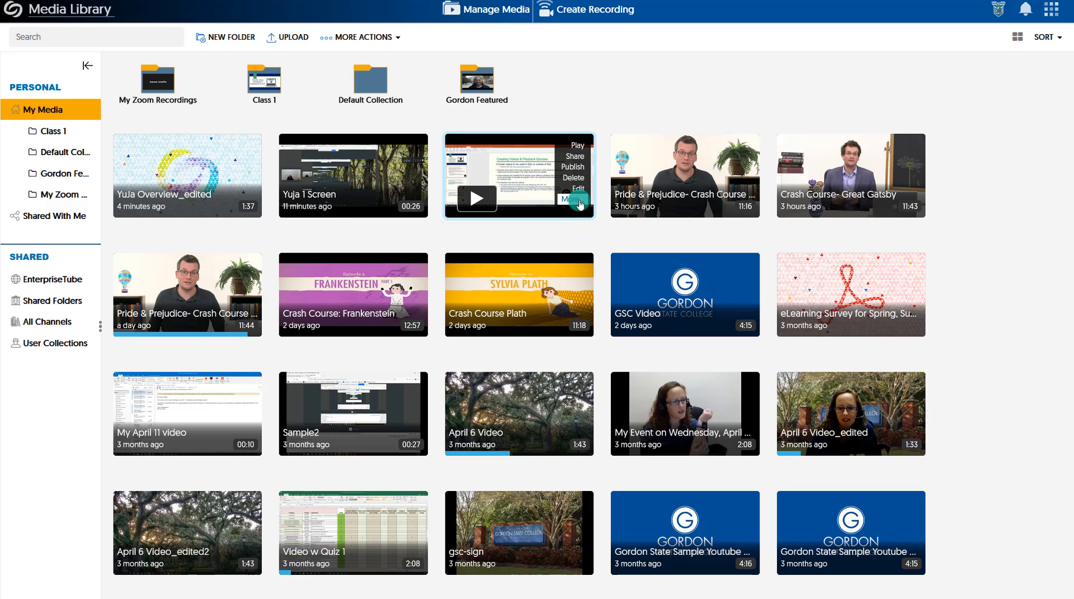
Step: Start a playback quiz for the original "YuJa Overview" video and title it "YuJa Overview- Playback Quiz"
{"action": "left_click", "coordinate": [580, 205]}
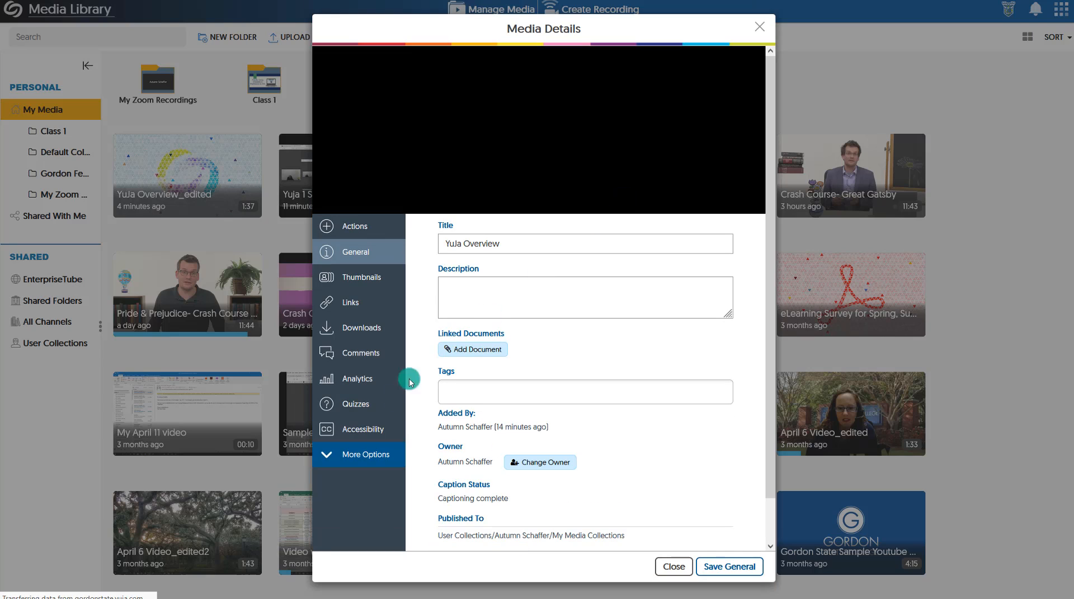
{"action": "left_click", "coordinate": [367, 406]}
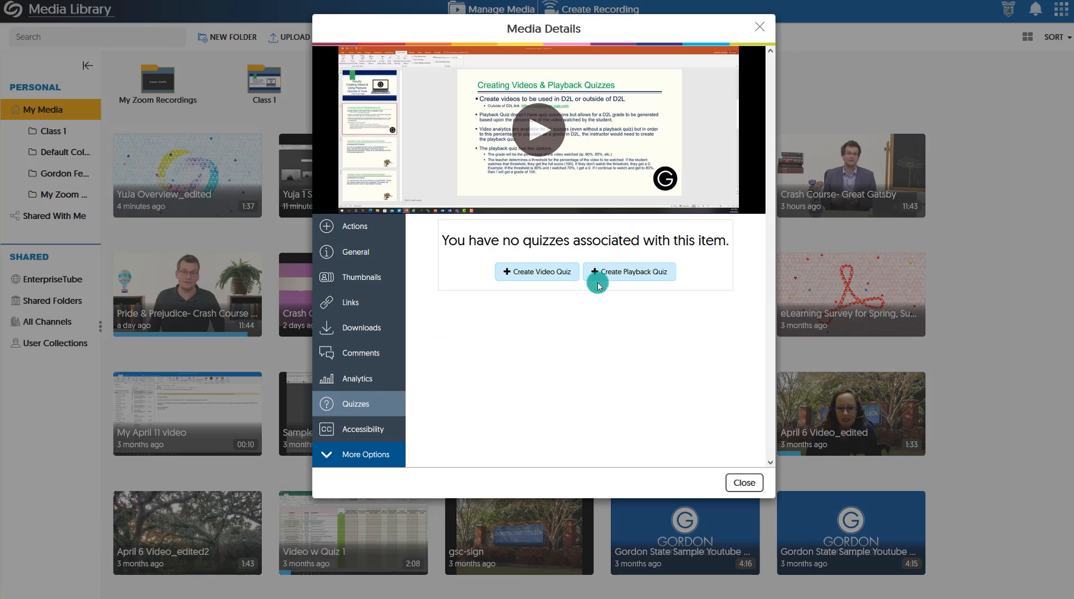
{"action": "left_click", "coordinate": [611, 274]}
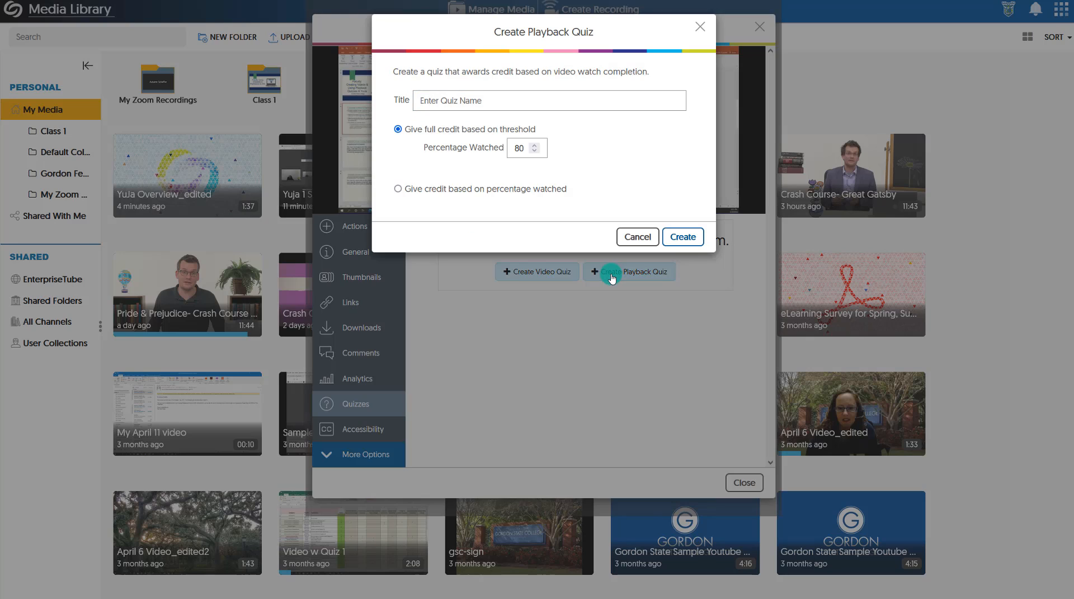
{"action": "left_click", "coordinate": [427, 101]}
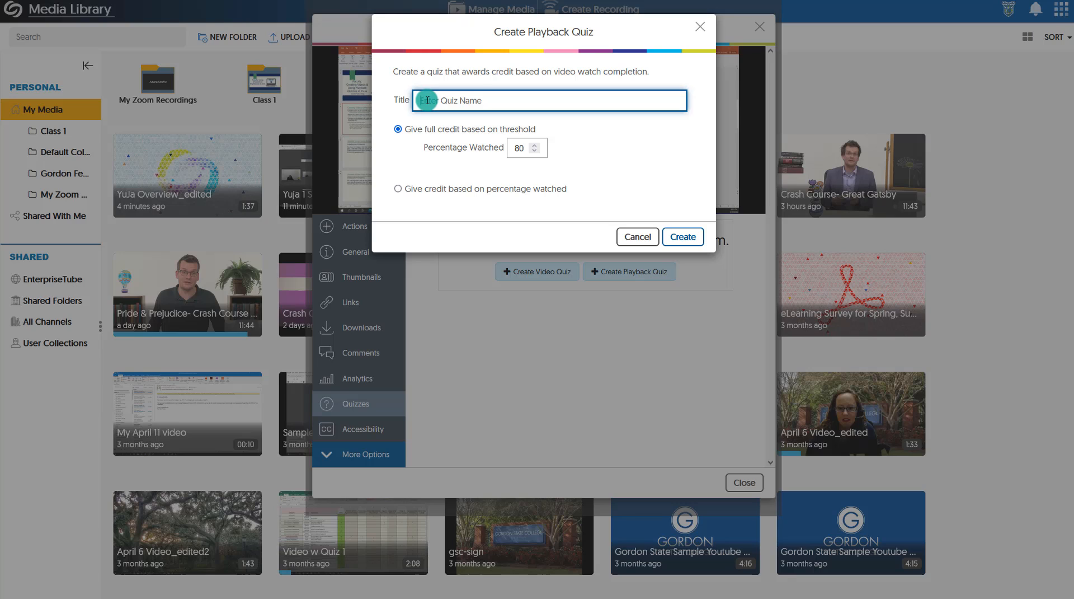
{"action": "type", "text": "YuJa Overview- Playback Quiz"}
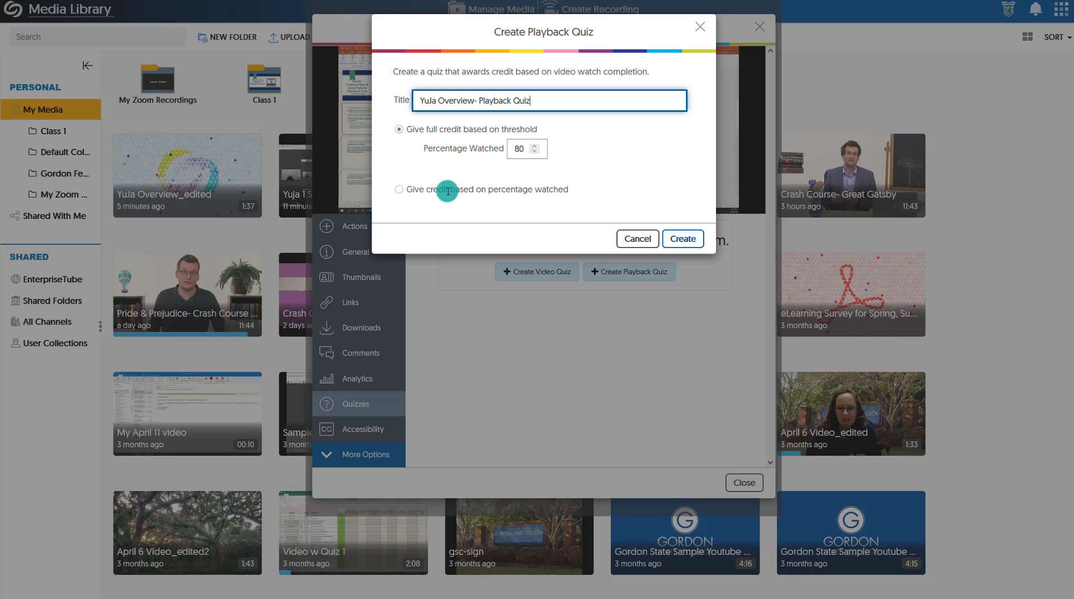
Step: Create the quiz with full credit based on a threshold of 20 percent watched, and show its direct link and embed code
{"action": "left_click", "coordinate": [399, 193]}
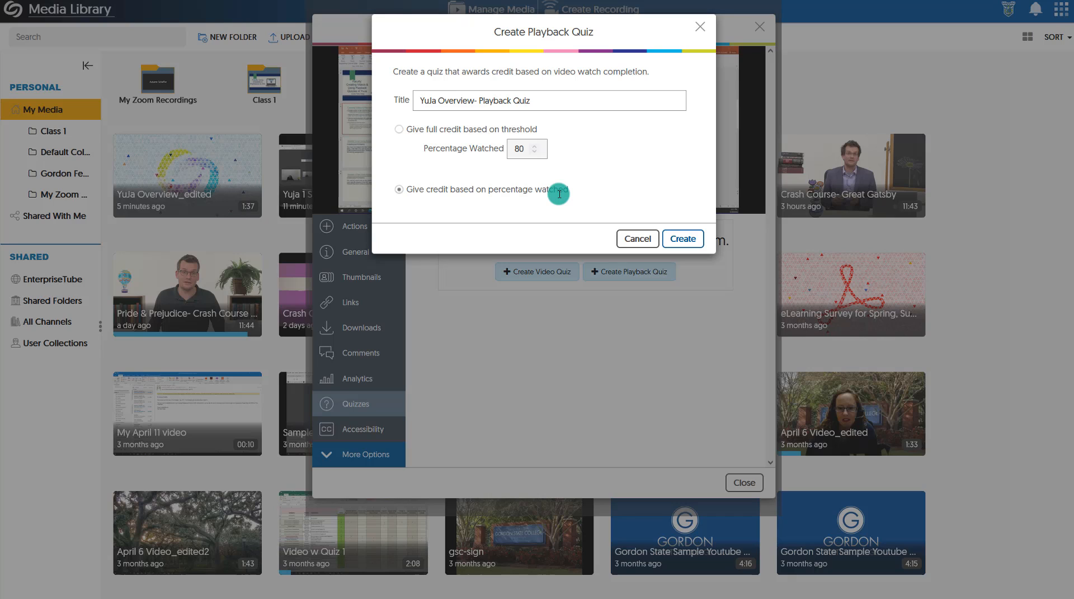
{"action": "left_click", "coordinate": [400, 129]}
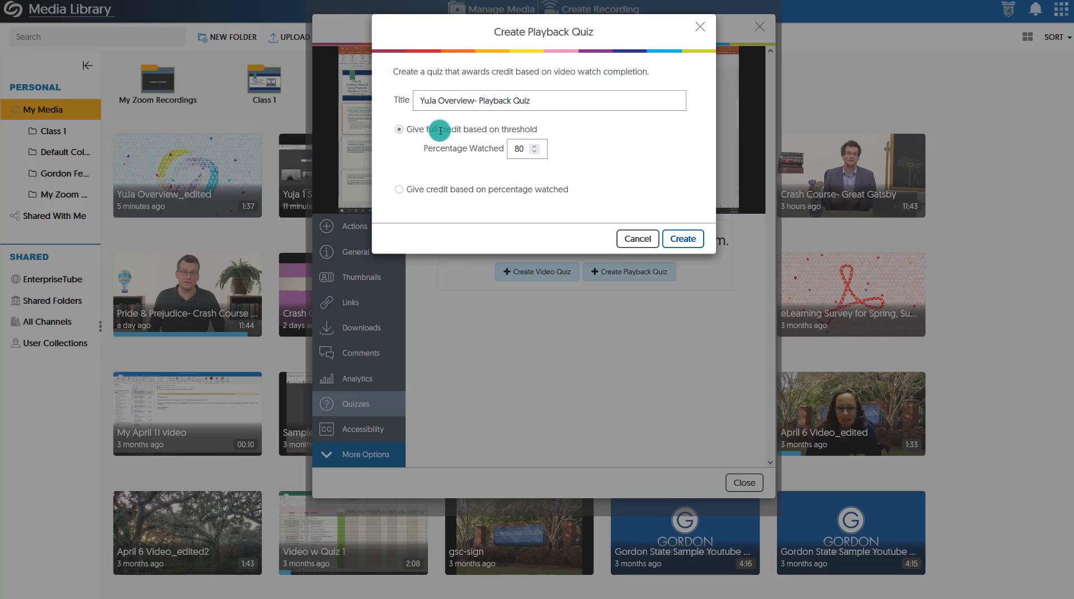
{"action": "double_click", "coordinate": [523, 149]}
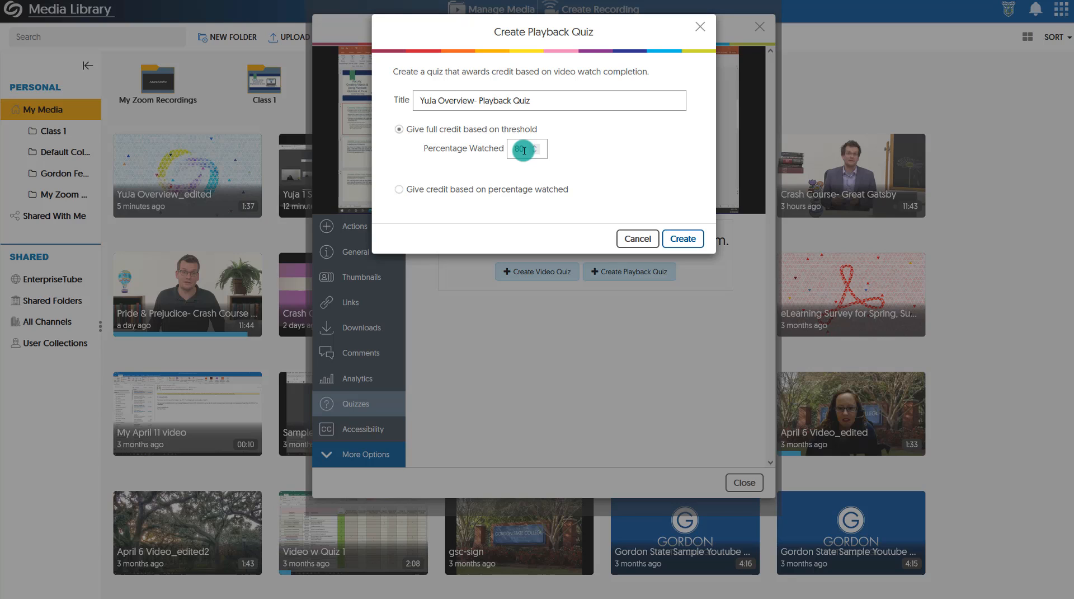
{"action": "type", "text": "20"}
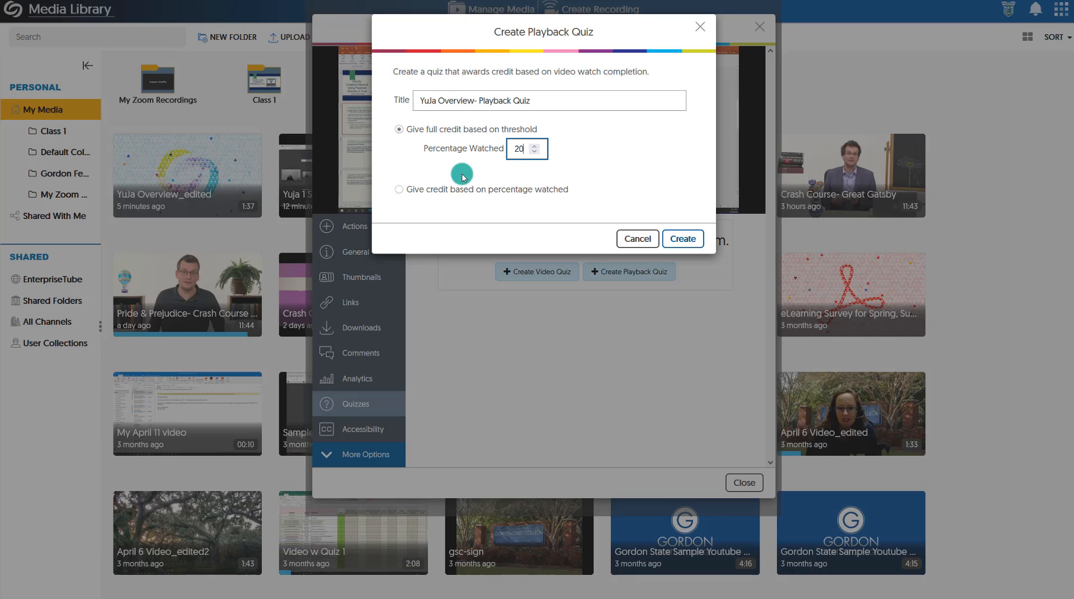
{"action": "left_click", "coordinate": [463, 177]}
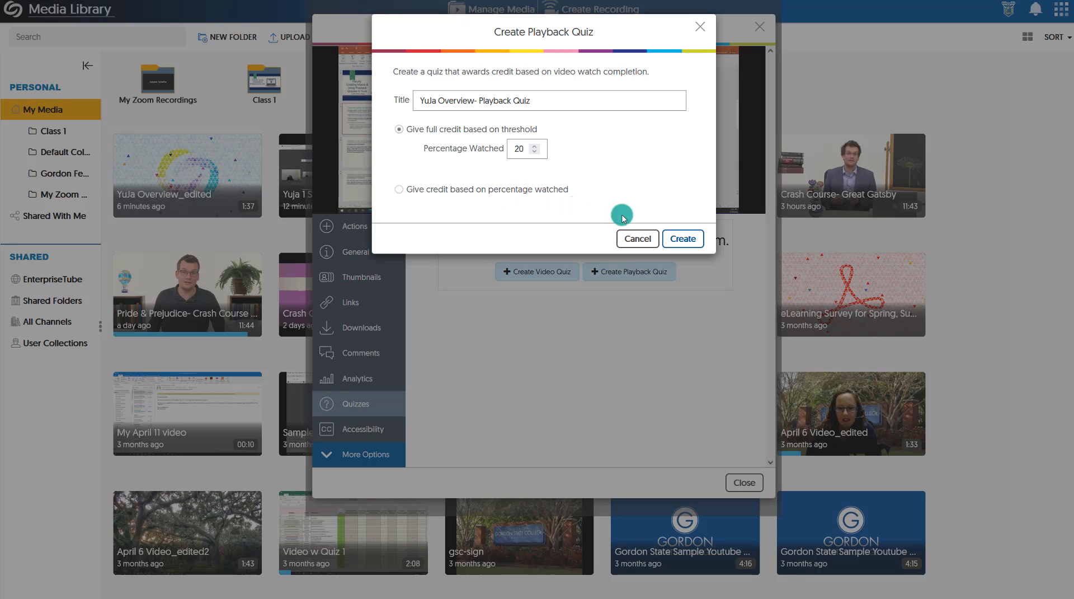
{"action": "left_click", "coordinate": [675, 242]}
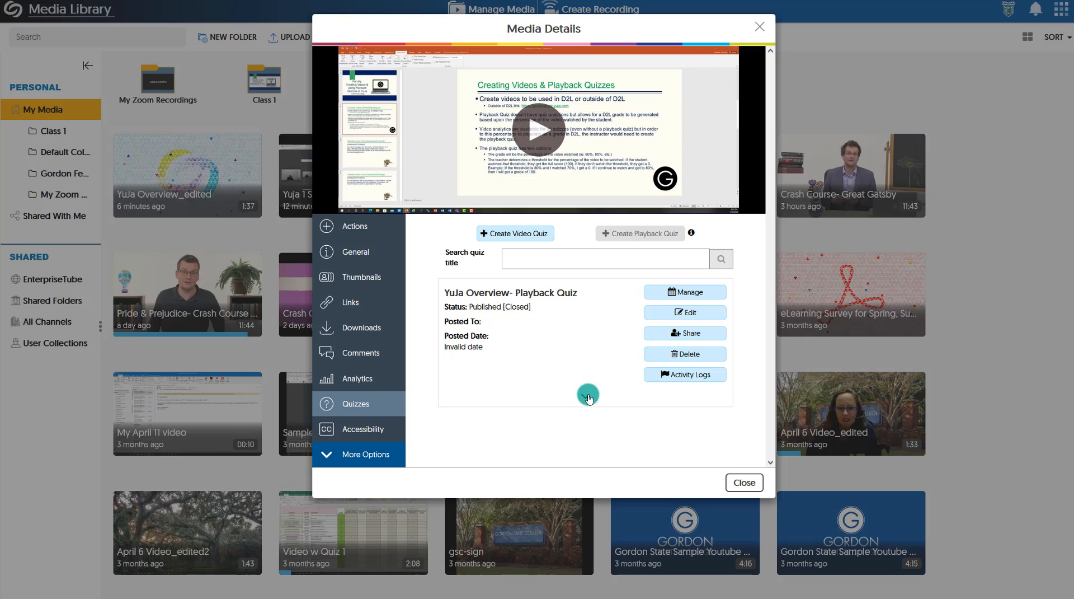
{"action": "left_click", "coordinate": [586, 397]}
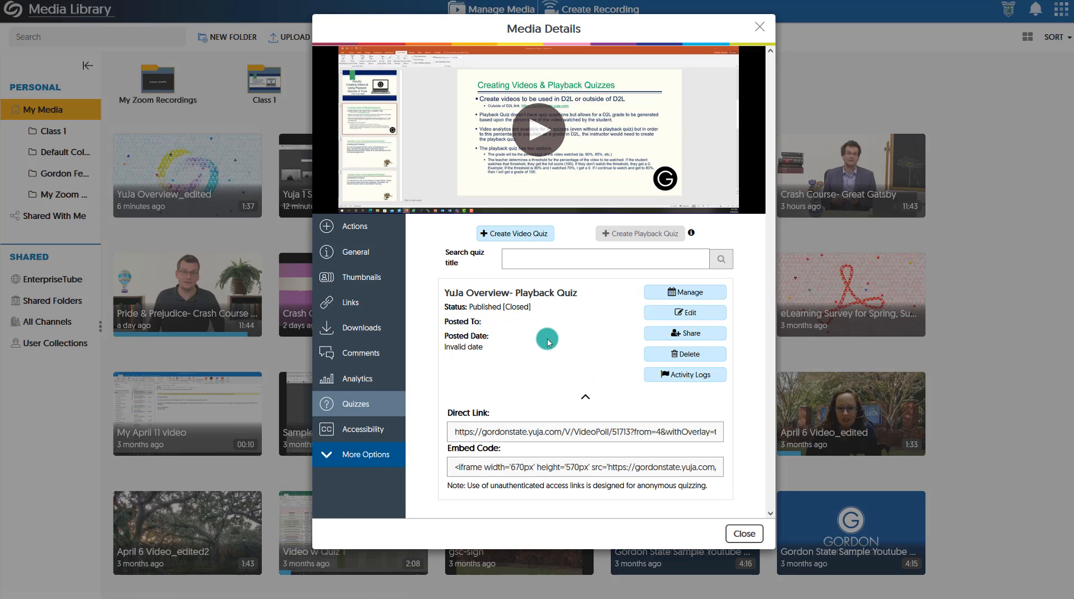
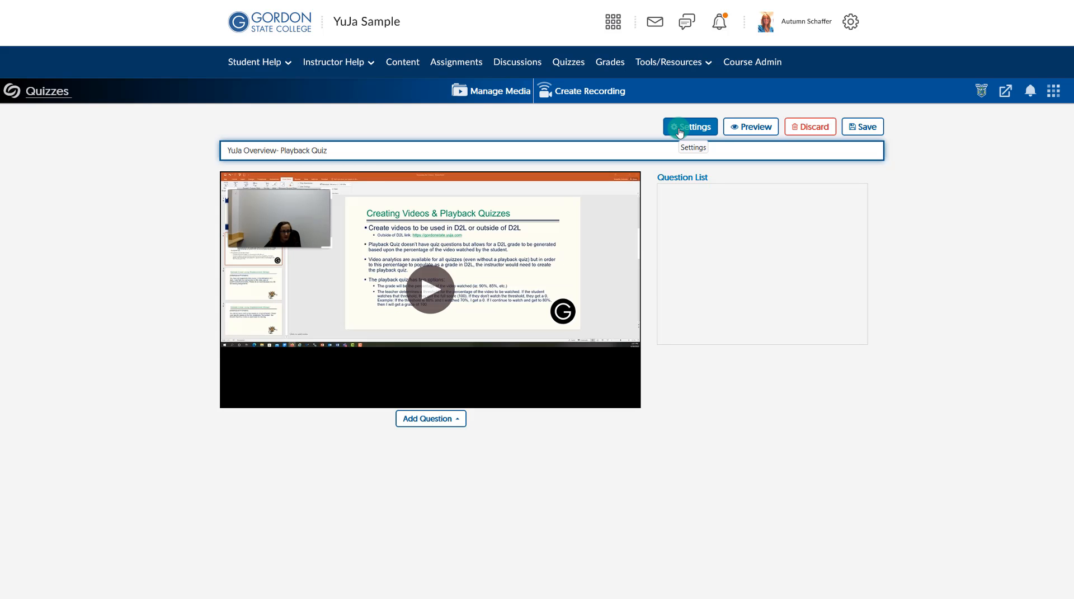
Step: Disable fast forwarding in the playback quiz's settings and save them
{"action": "left_click", "coordinate": [680, 133]}
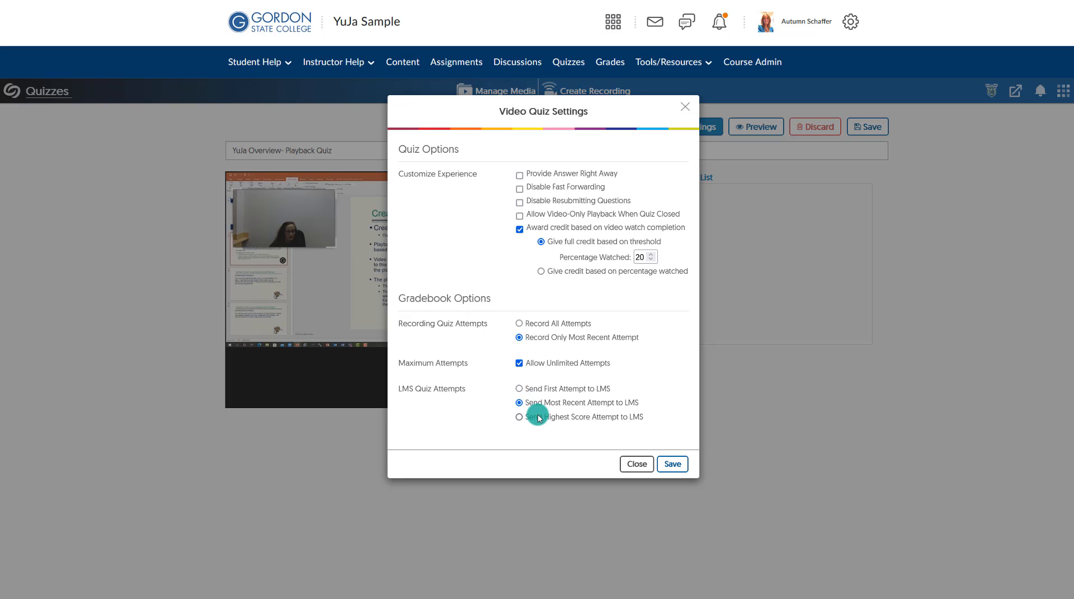
{"action": "left_click", "coordinate": [520, 189]}
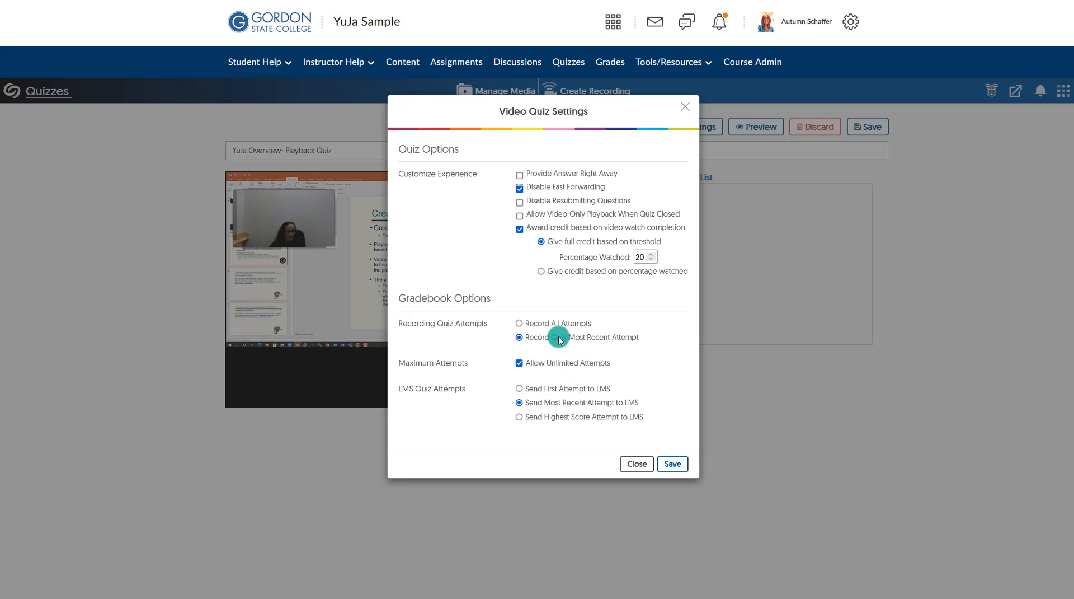
{"action": "left_click", "coordinate": [672, 463]}
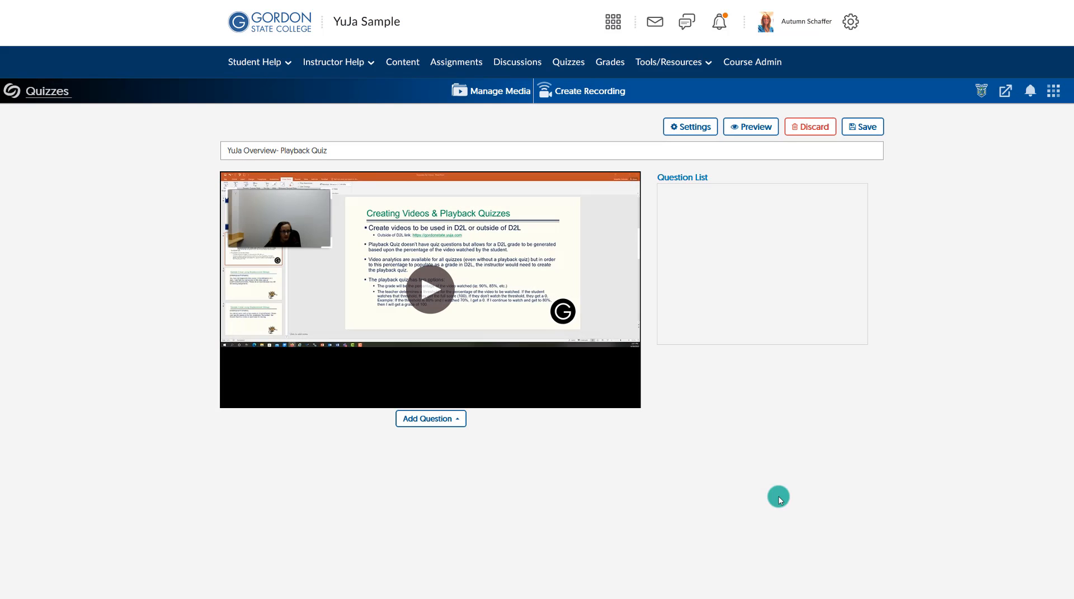
Step: Save the quiz and post it with the "YuJa Sample - Apr 2022" group added to the selected groups
{"action": "left_click", "coordinate": [868, 129]}
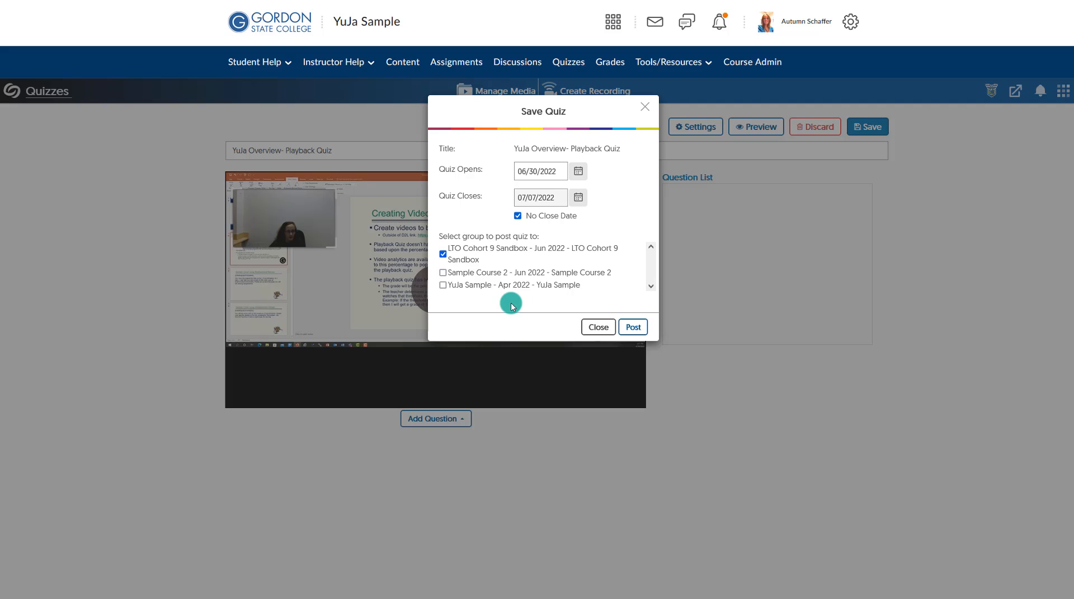
{"action": "left_click", "coordinate": [443, 286]}
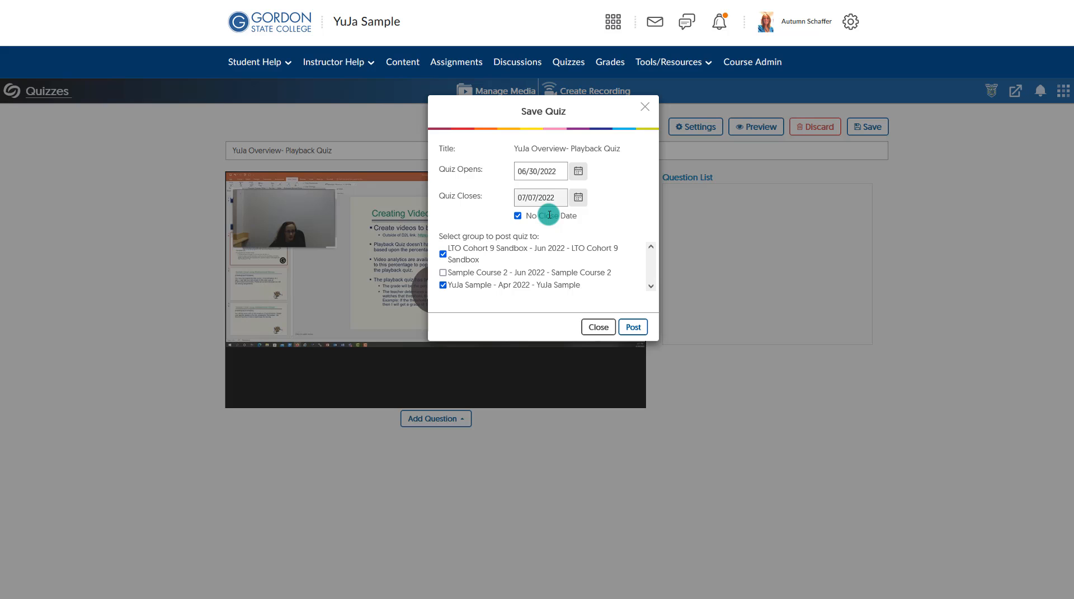
{"action": "left_click", "coordinate": [633, 327]}
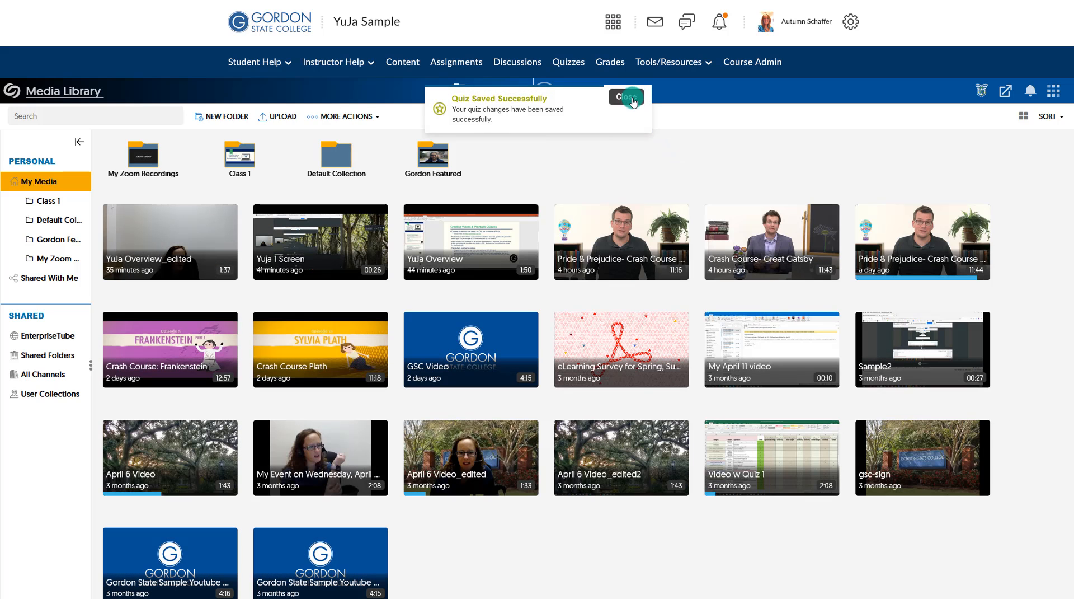
{"action": "left_click", "coordinate": [632, 98]}
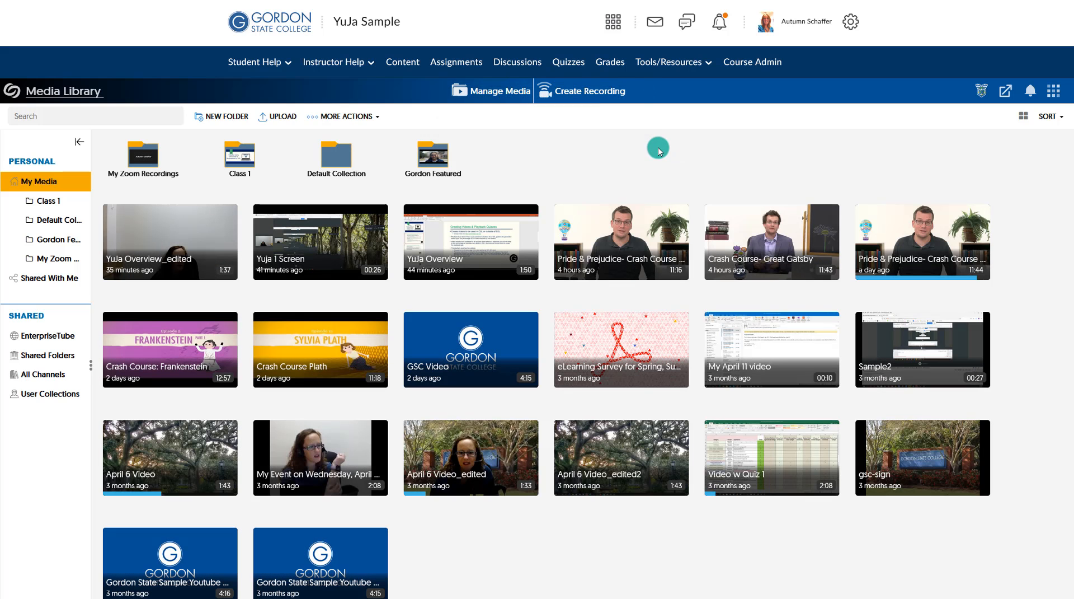
Step: Add a module named "YuJa" to the course content
{"action": "left_click", "coordinate": [401, 63]}
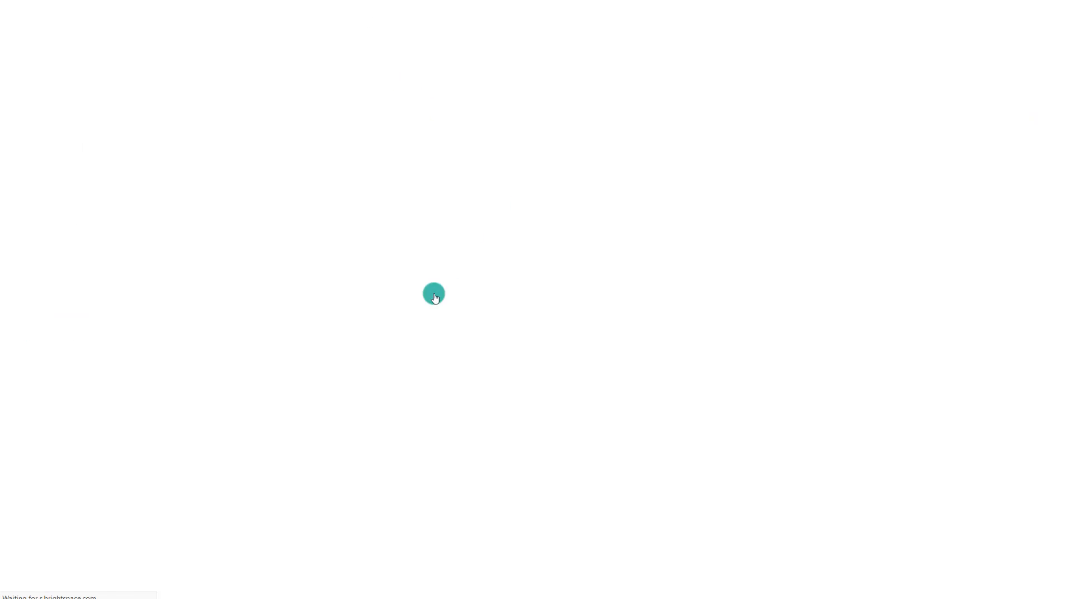
{"action": "left_click", "coordinate": [253, 495]}
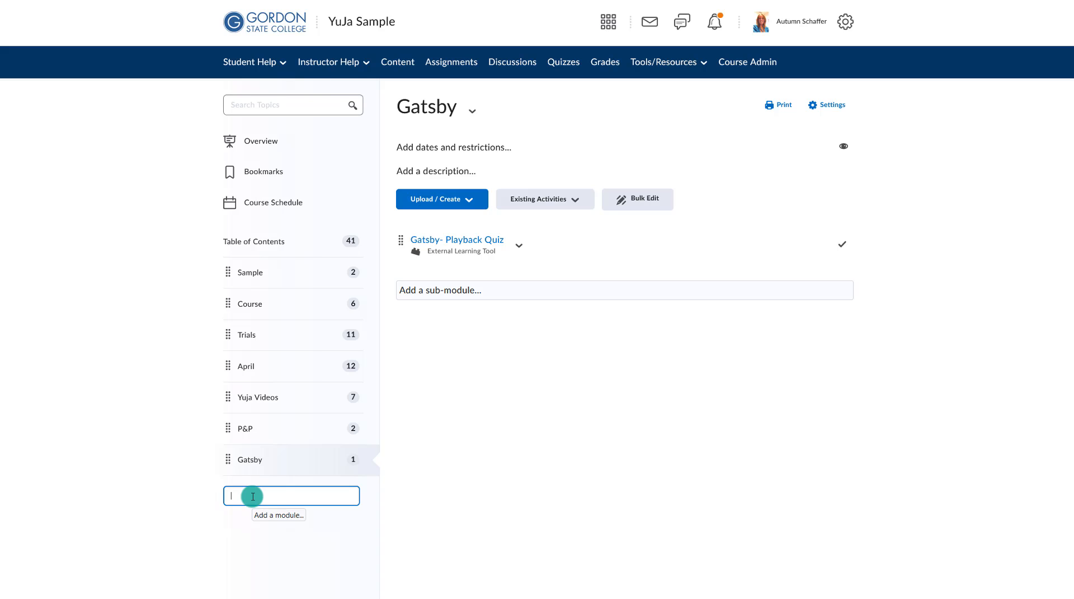
{"action": "type", "text": "YuJa"}
{"action": "key", "text": "Return"}
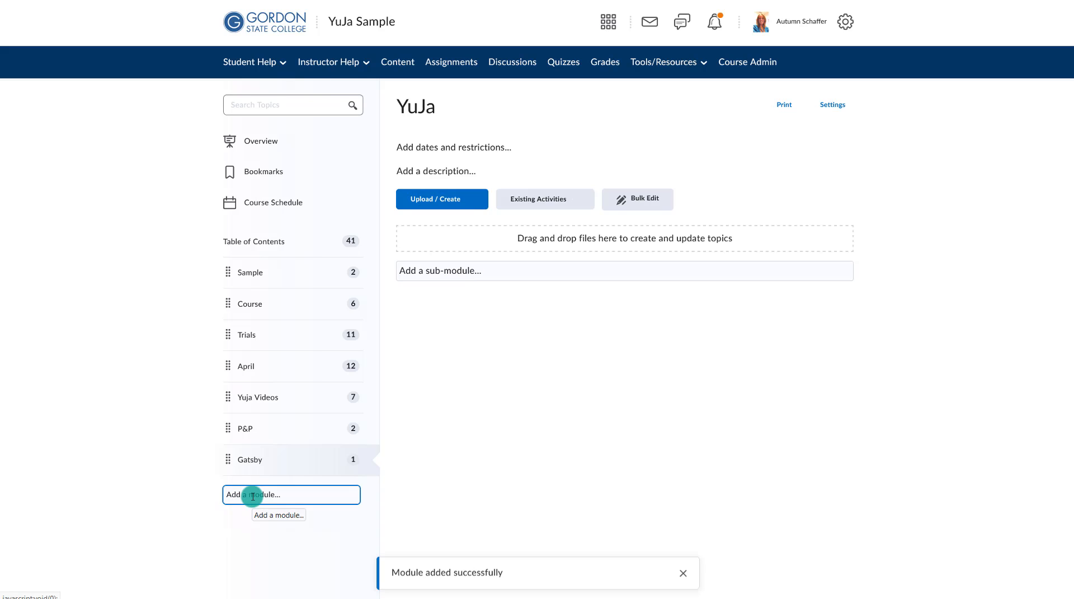
Step: Open the Media Chooser for adding an existing activity to the YuJa module and look through the available videos
{"action": "left_click", "coordinate": [549, 193]}
{"action": "scroll", "coordinate": [609, 414], "scroll_direction": "down", "scroll_amount": 2}
{"action": "scroll", "coordinate": [612, 425], "scroll_direction": "down", "scroll_amount": 3}
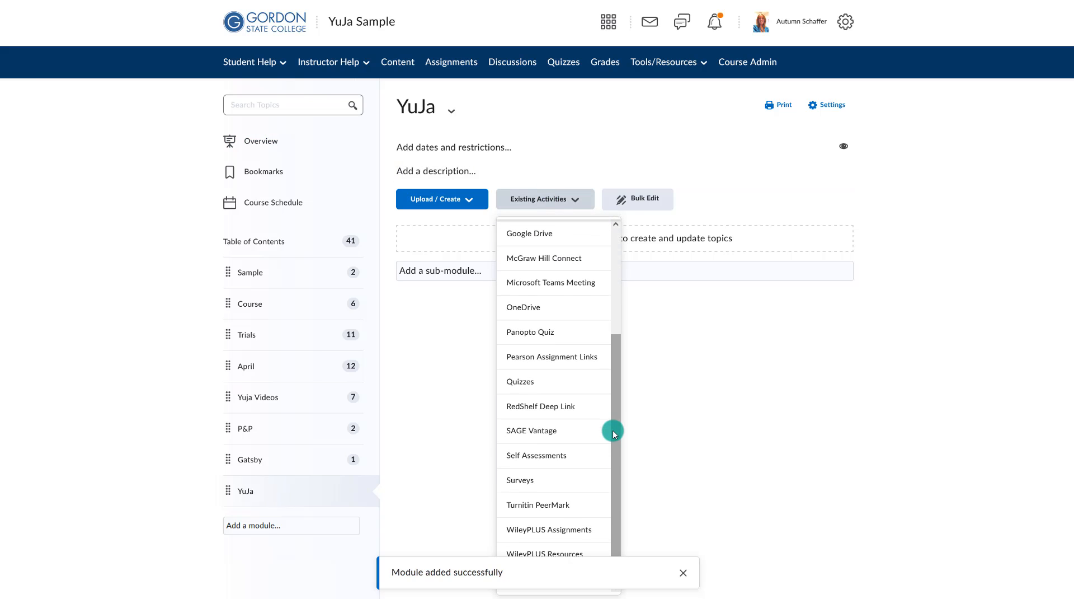
{"action": "left_click", "coordinate": [577, 576]}
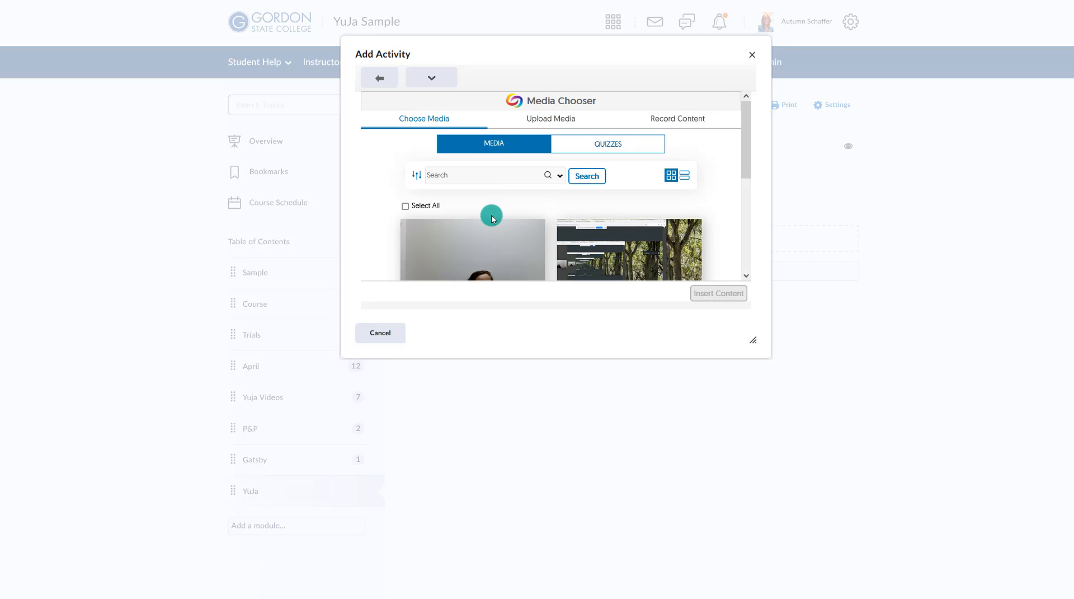
{"action": "scroll", "coordinate": [491, 216], "scroll_direction": "down", "scroll_amount": 2}
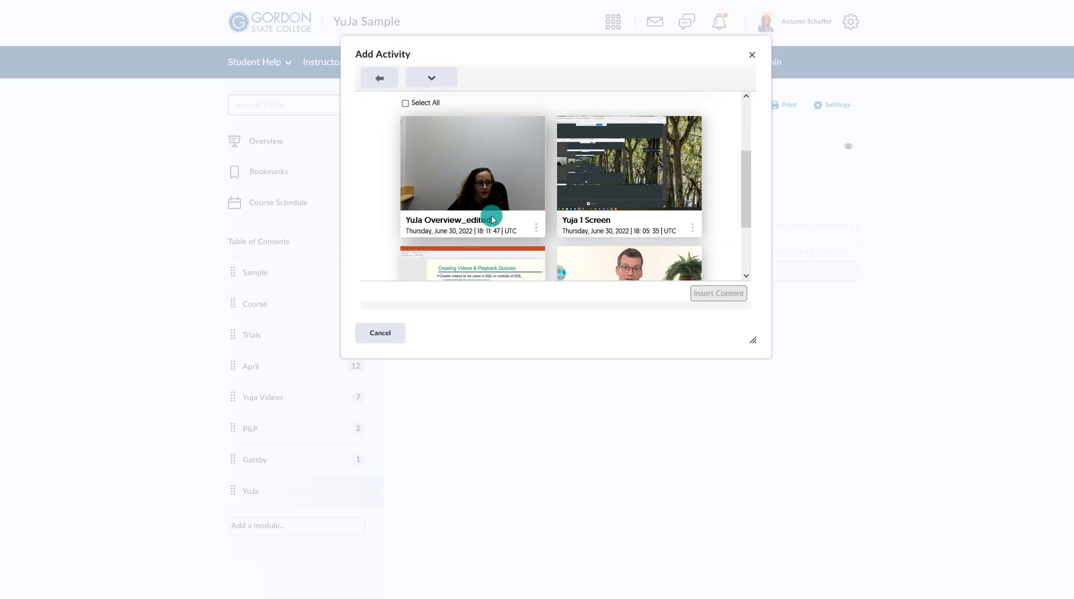
{"action": "scroll", "coordinate": [607, 205], "scroll_direction": "down", "scroll_amount": 2}
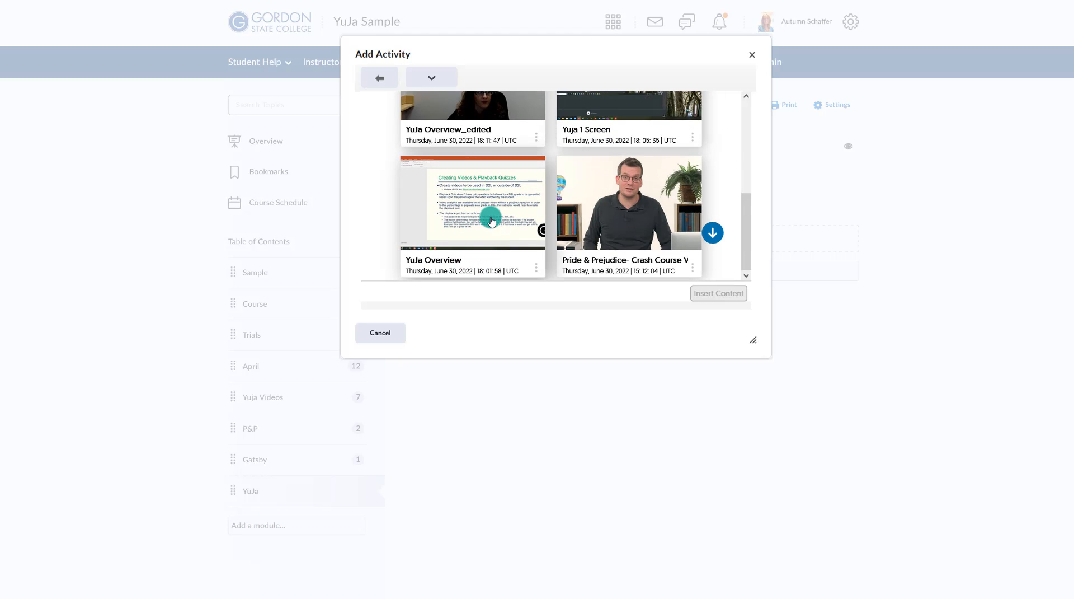
{"action": "scroll", "coordinate": [491, 218], "scroll_direction": "up", "scroll_amount": 4}
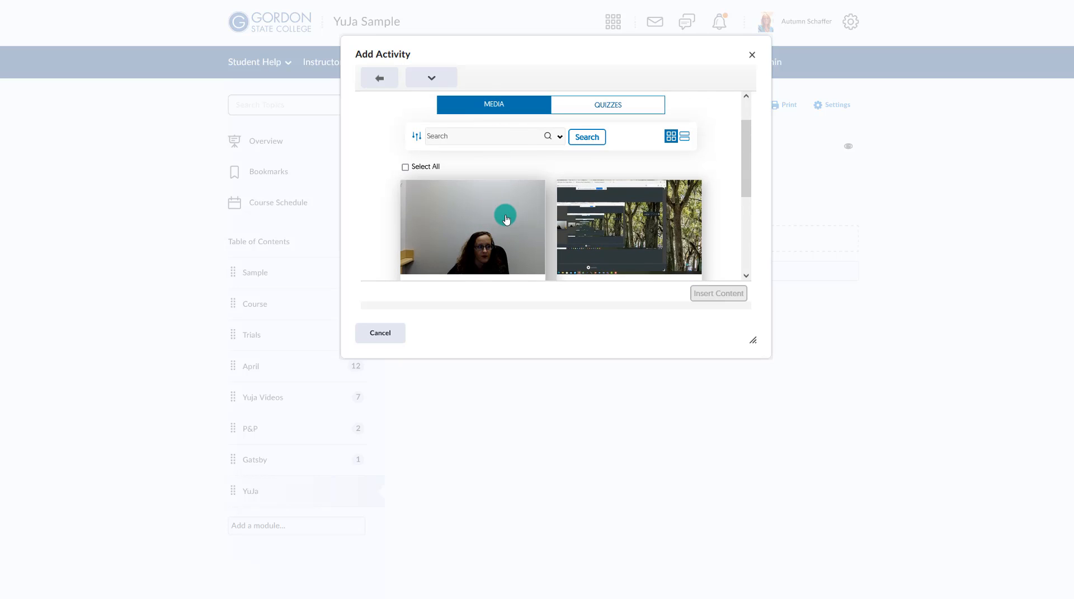
{"action": "scroll", "coordinate": [506, 218], "scroll_direction": "down", "scroll_amount": 2}
{"action": "scroll", "coordinate": [482, 229], "scroll_direction": "up", "scroll_amount": 3}
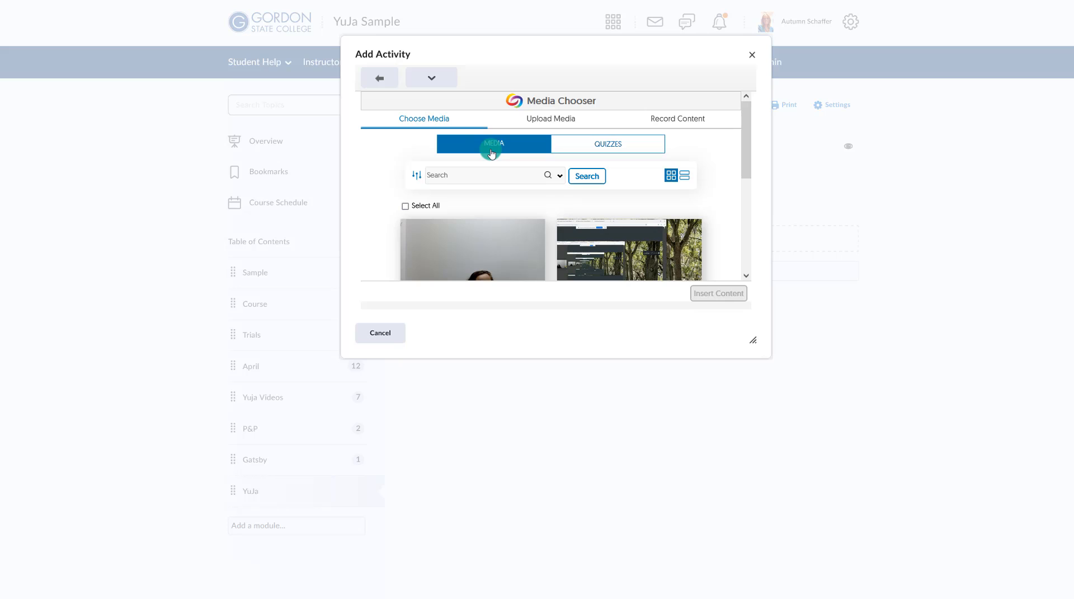
Step: Insert the "YuJa Overview- Playback Quiz" from the available quizzes into the YuJa module
{"action": "left_click", "coordinate": [608, 147]}
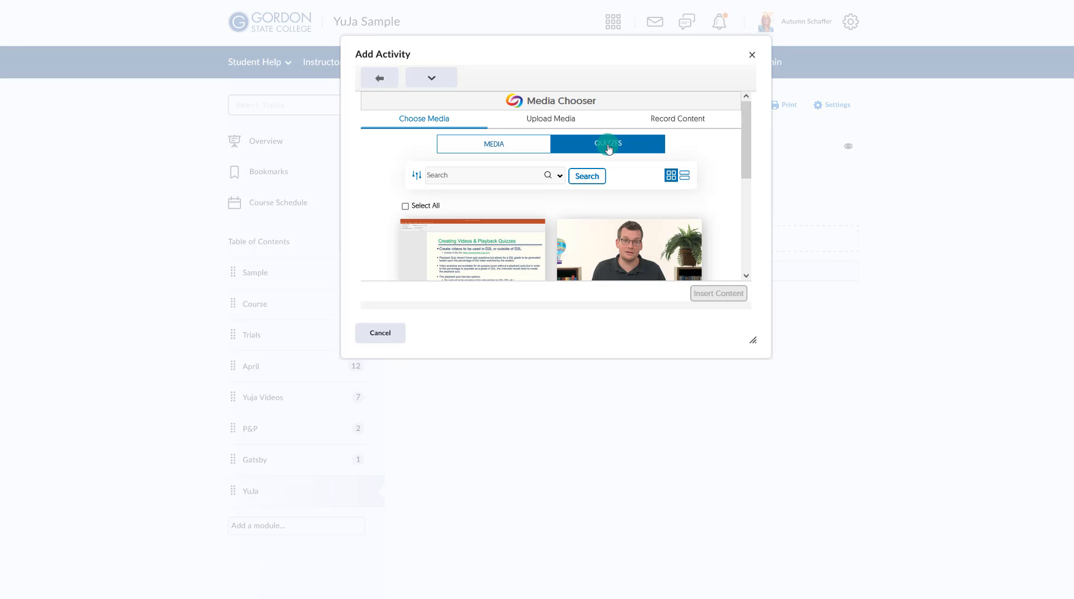
{"action": "scroll", "coordinate": [604, 144], "scroll_direction": "down", "scroll_amount": 1}
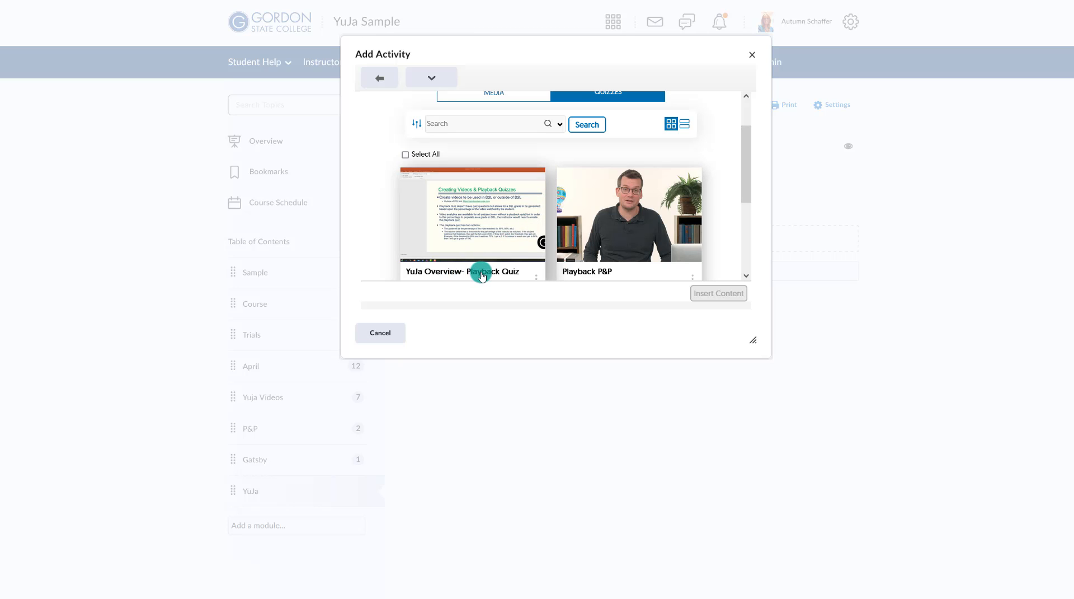
{"action": "scroll", "coordinate": [482, 273], "scroll_direction": "down", "scroll_amount": 1}
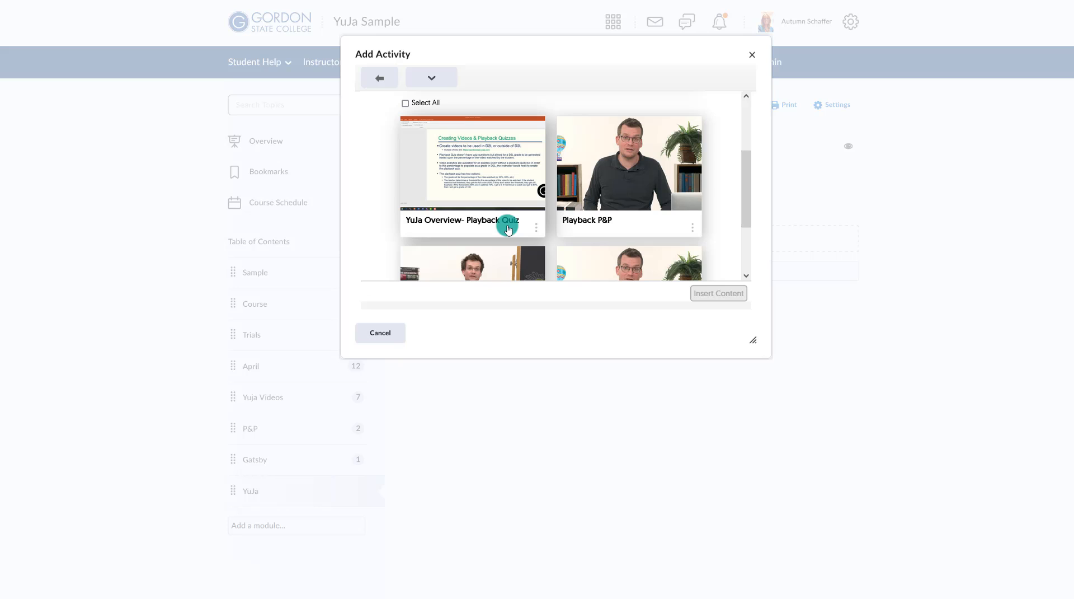
{"action": "left_click", "coordinate": [473, 167]}
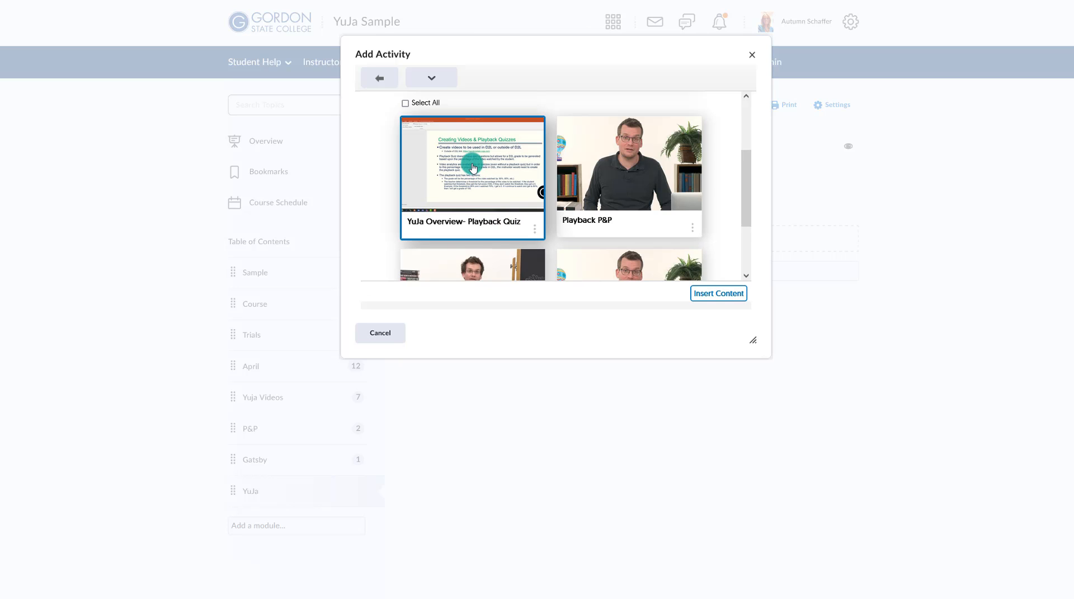
{"action": "left_click", "coordinate": [720, 295]}
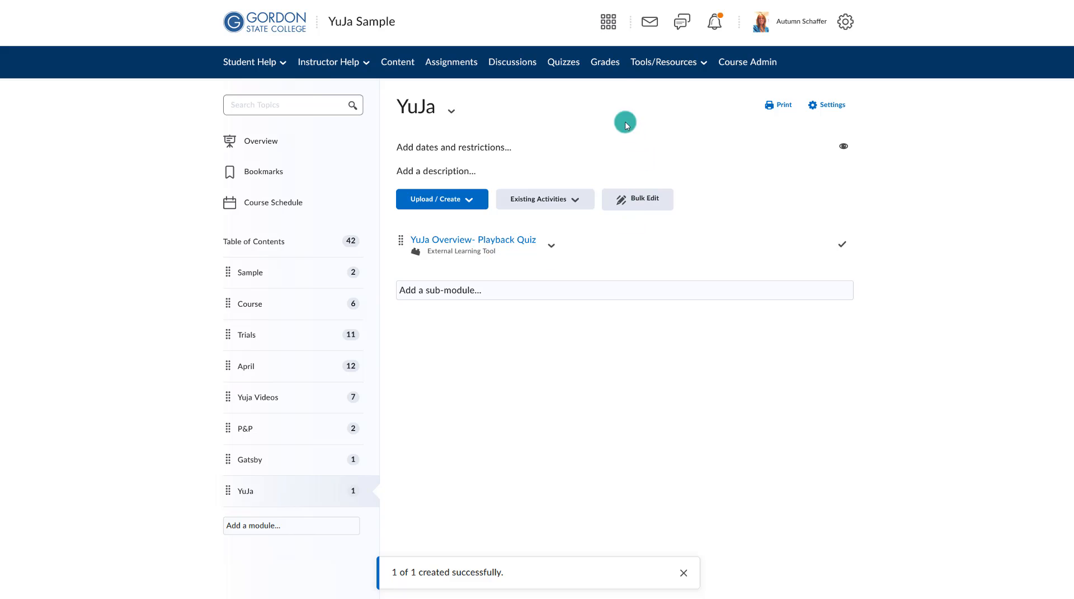
Step: Open the course gradebook and look across the grade columns for the playback quiz's grade item
{"action": "left_click", "coordinate": [607, 63]}
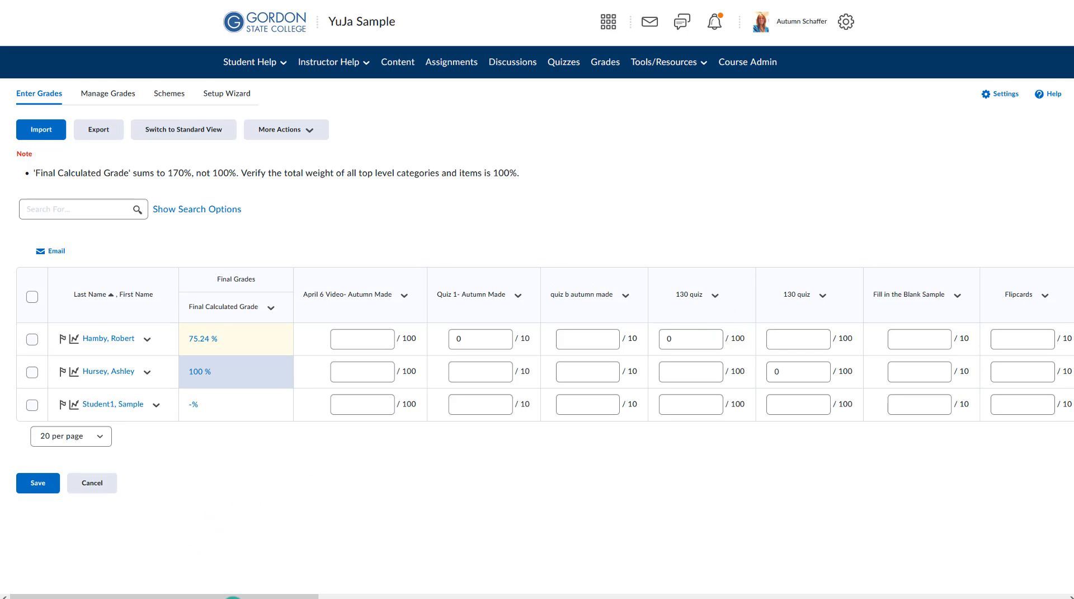
{"action": "left_click_drag", "start_coordinate": [232, 596], "coordinate": [984, 576]}
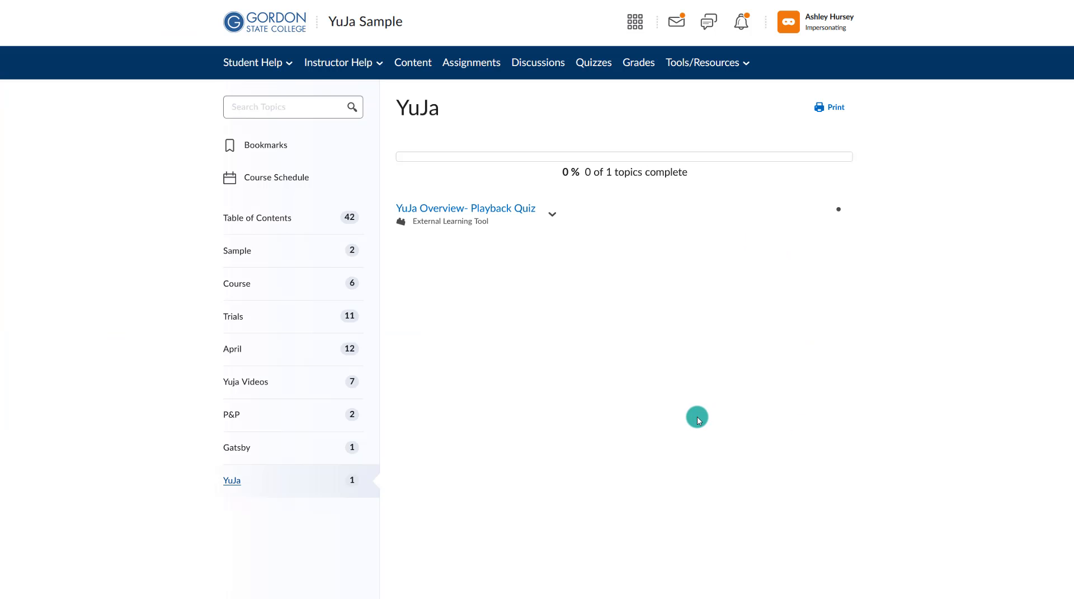
Step: Open the "YuJa Overview- Playback Quiz" from the YuJa module in the student view and turn on its captions
{"action": "left_click", "coordinate": [499, 209]}
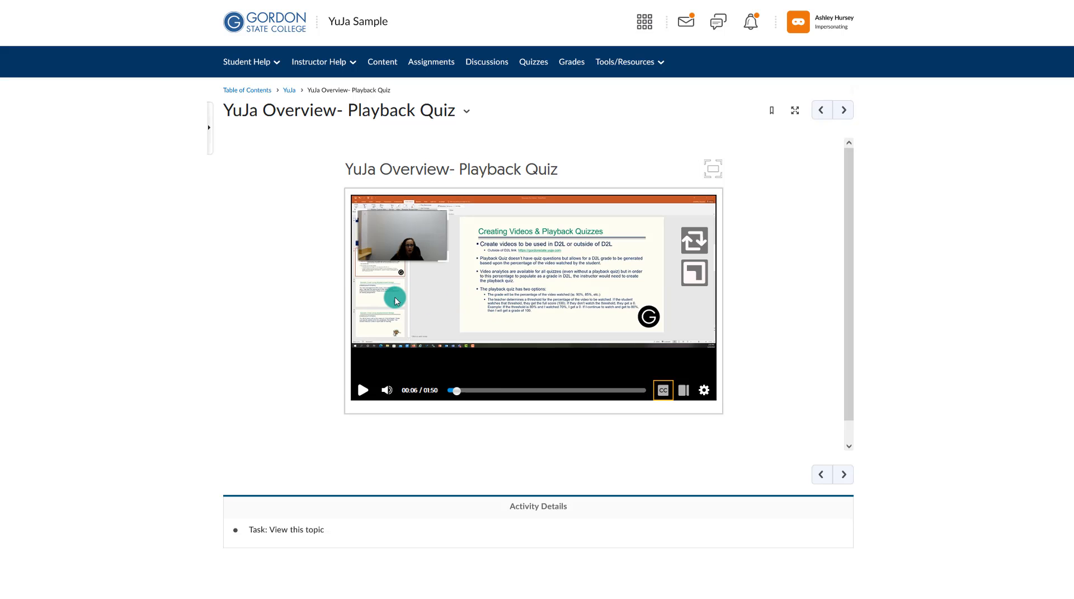
{"action": "left_click", "coordinate": [663, 392]}
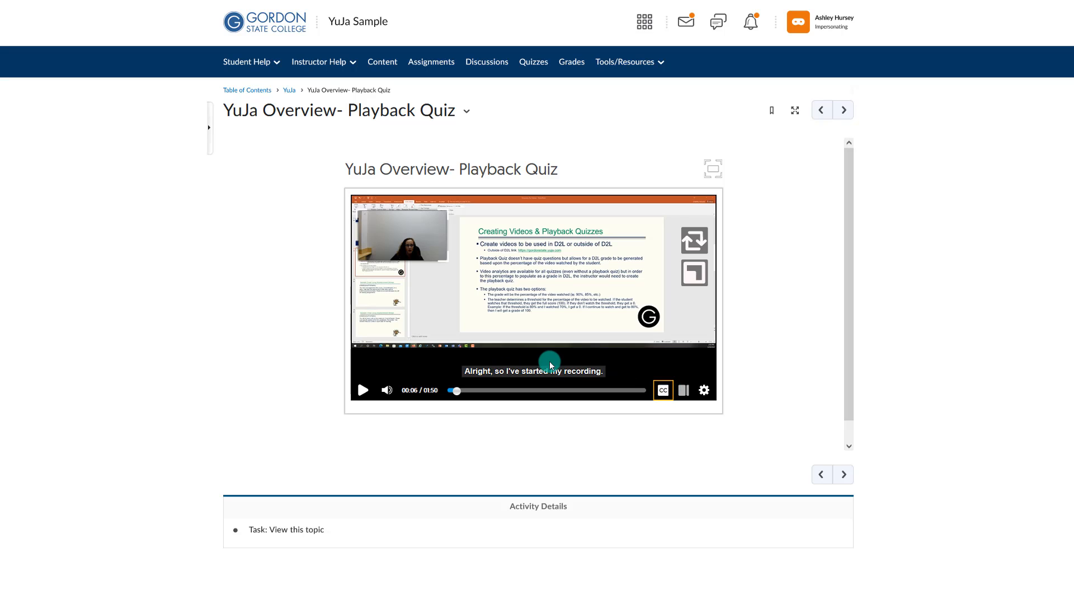
Step: Search within the quiz video for the word "video" and look through the matching moments
{"action": "left_click", "coordinate": [685, 391]}
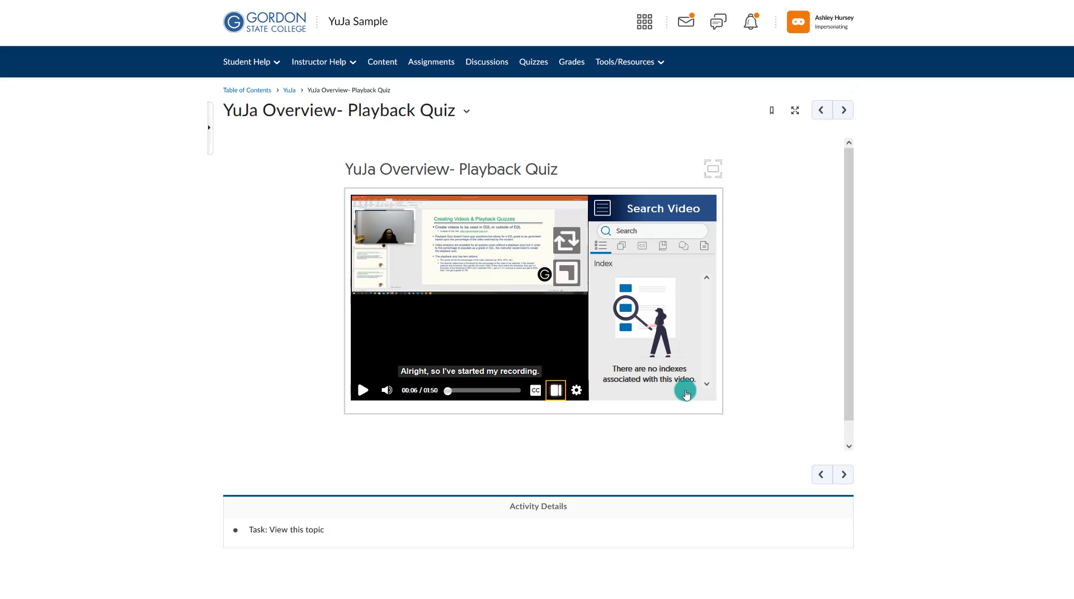
{"action": "left_click", "coordinate": [661, 225]}
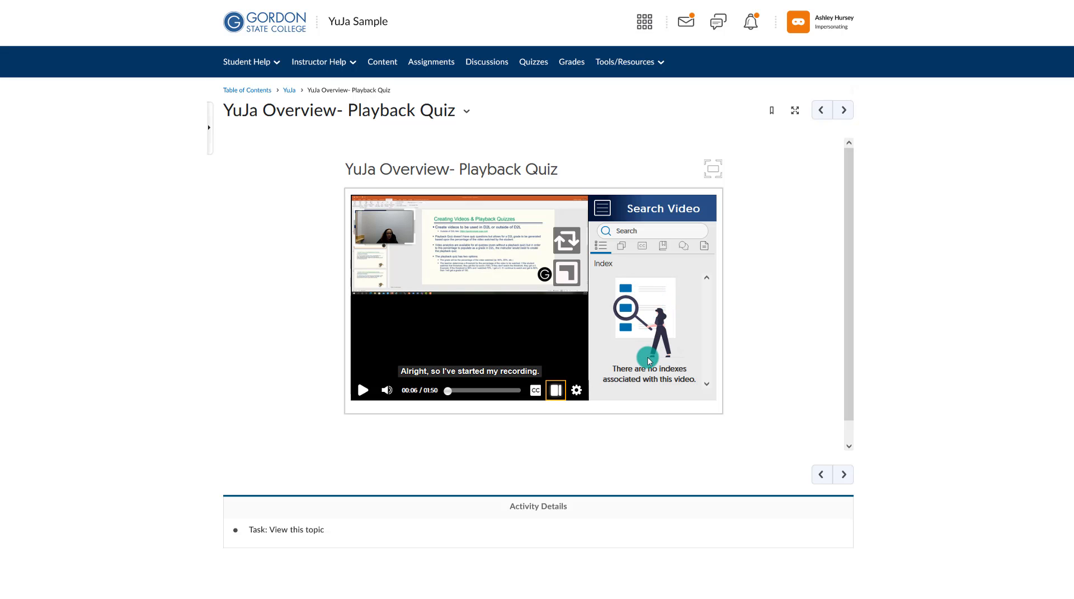
{"action": "left_click", "coordinate": [637, 232]}
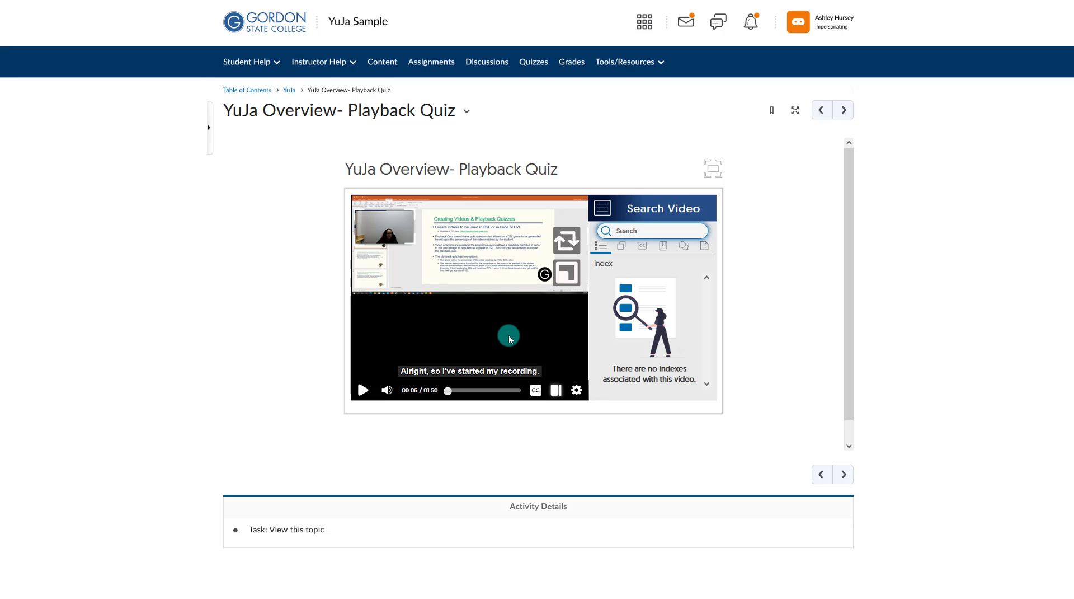
{"action": "type", "text": "video"}
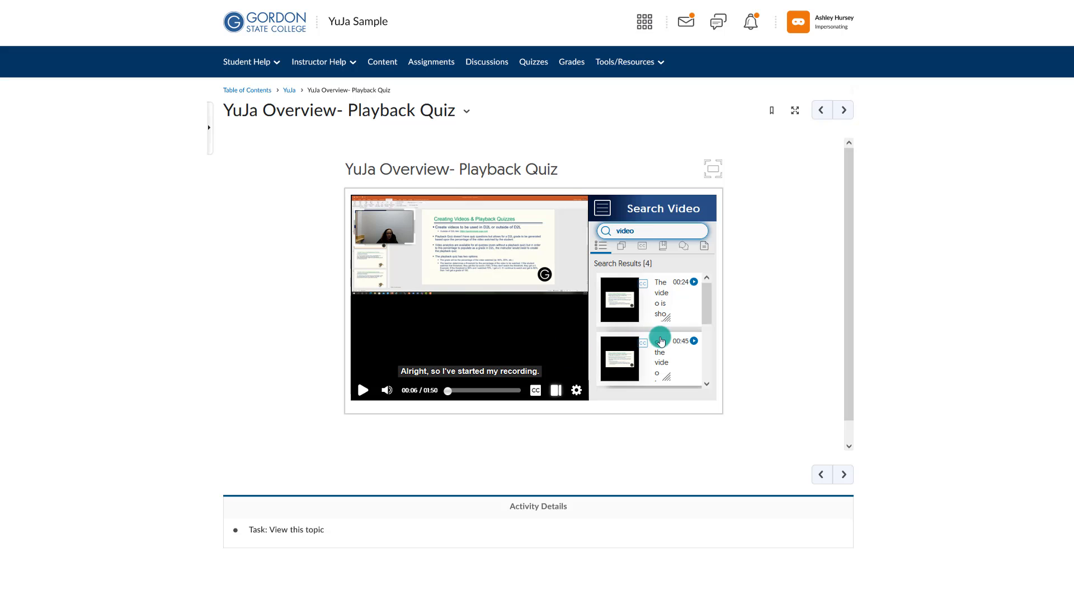
{"action": "scroll", "coordinate": [674, 318], "scroll_direction": "down", "scroll_amount": 1}
{"action": "scroll", "coordinate": [674, 318], "scroll_direction": "down", "scroll_amount": 1}
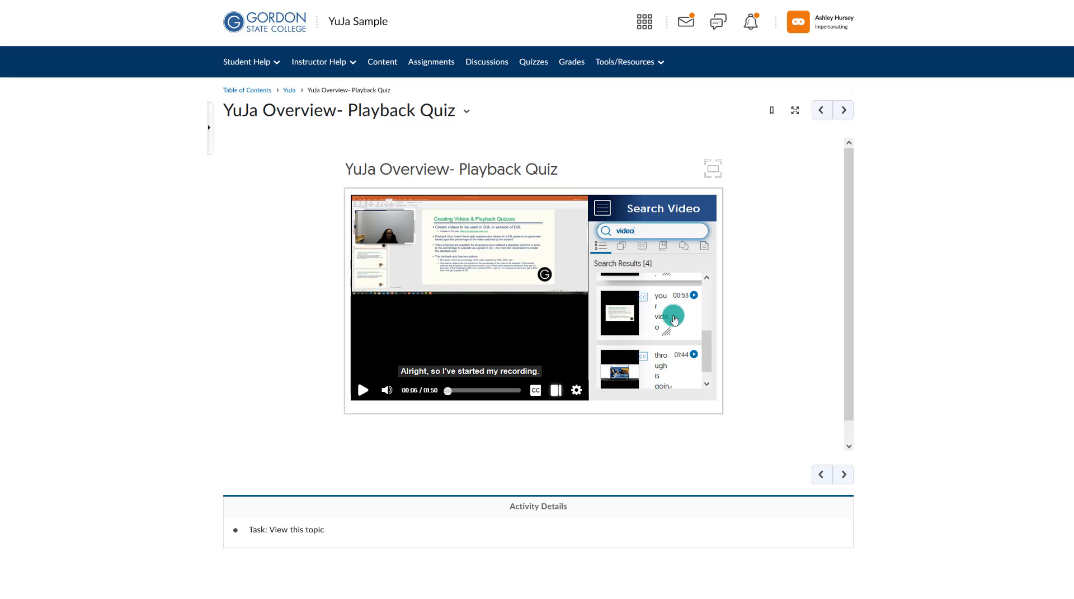
{"action": "scroll", "coordinate": [674, 319], "scroll_direction": "down", "scroll_amount": 1}
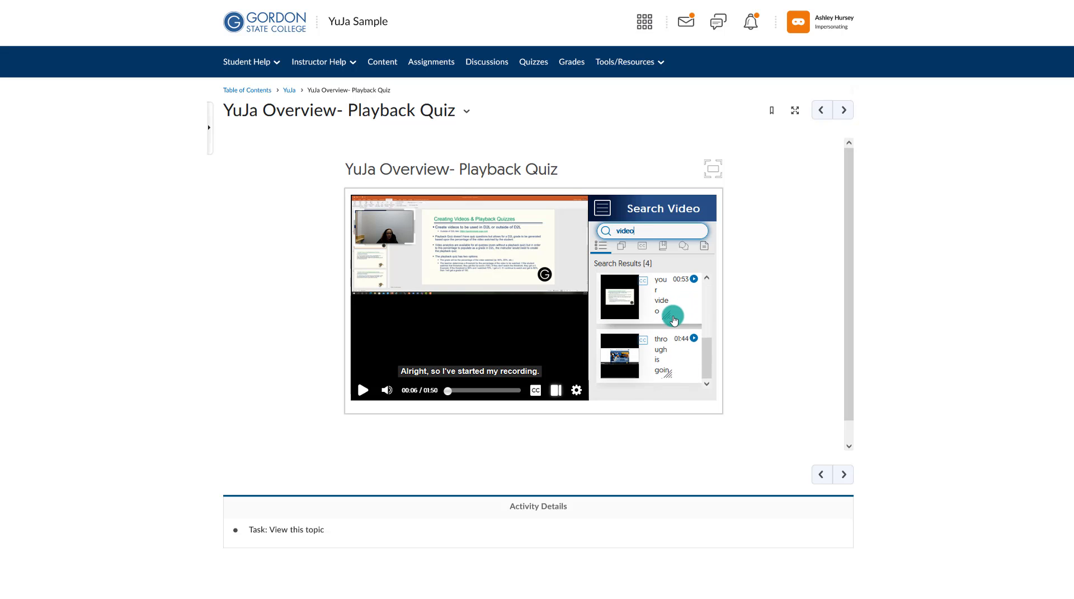
{"action": "scroll", "coordinate": [674, 319], "scroll_direction": "up", "scroll_amount": 1}
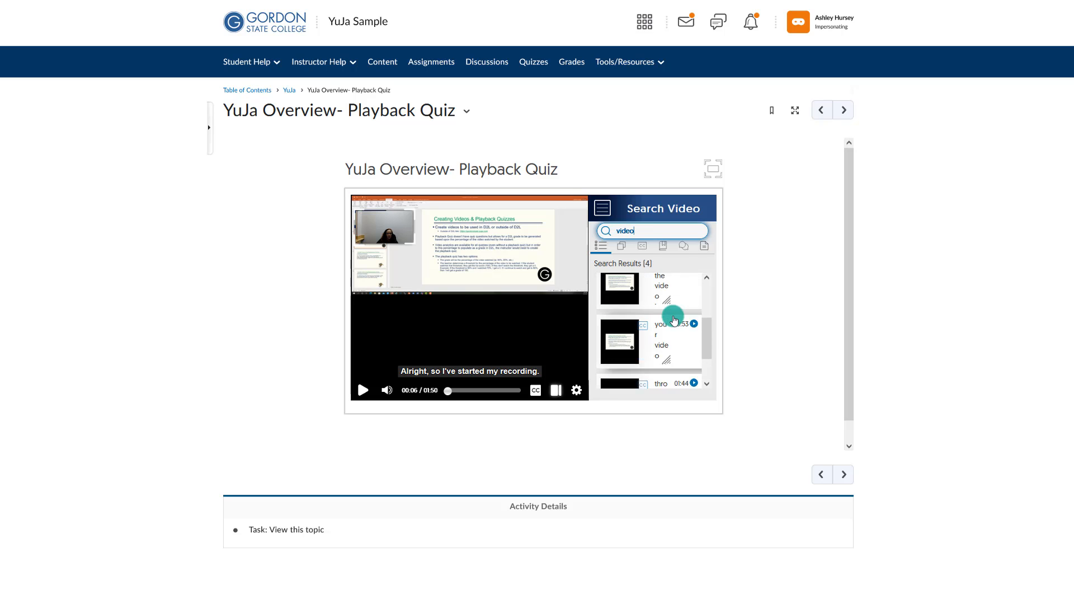
Step: Try to jump ahead in the quiz video to the search results at 00:53 and 00:45
{"action": "left_click", "coordinate": [661, 347]}
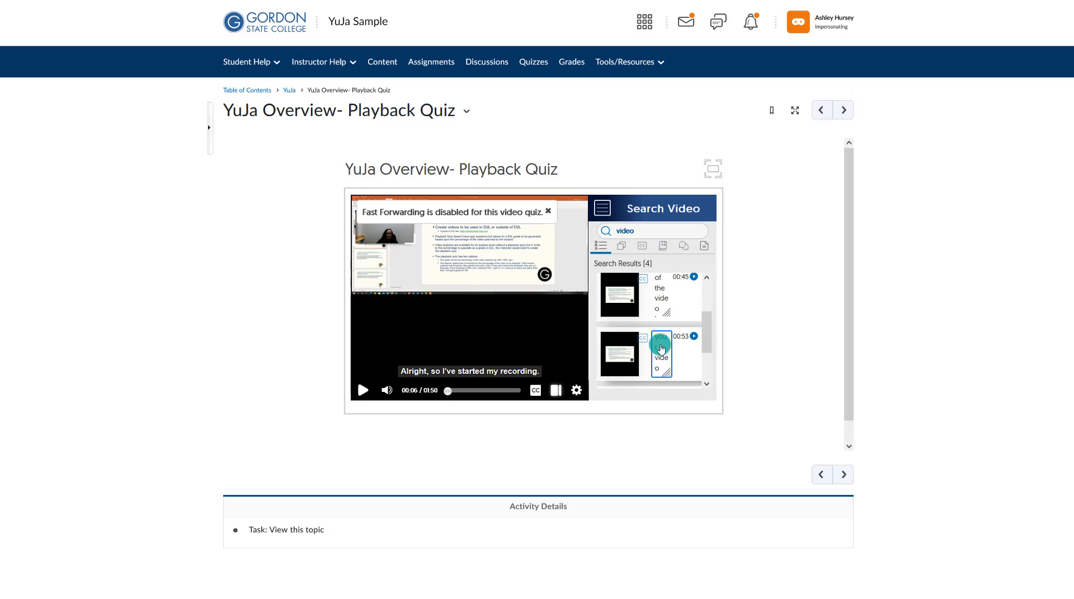
{"action": "left_click", "coordinate": [680, 302]}
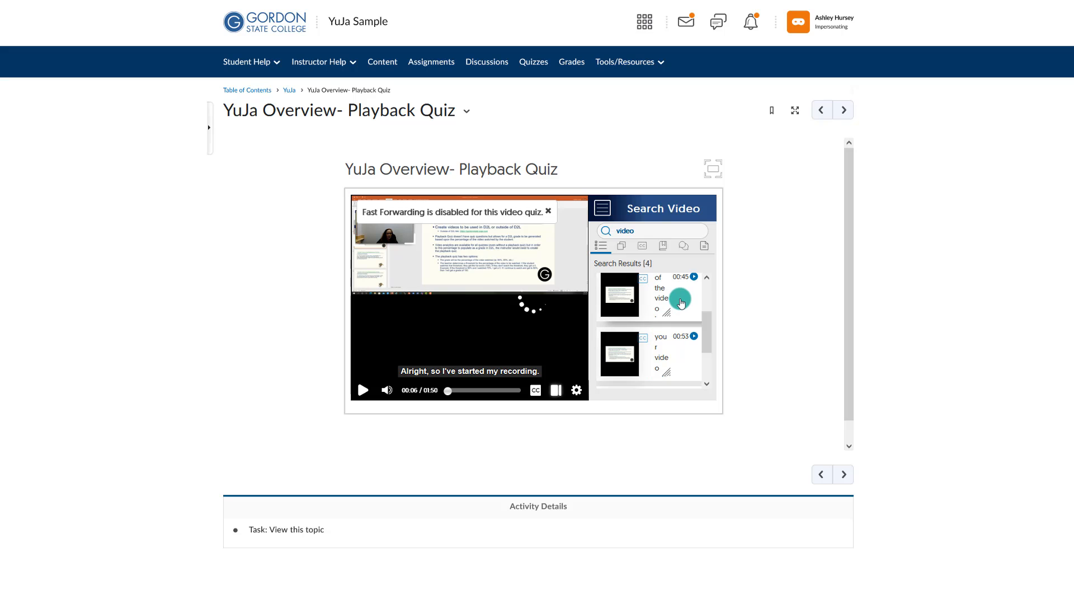
{"action": "scroll", "coordinate": [679, 303], "scroll_direction": "up", "scroll_amount": 1}
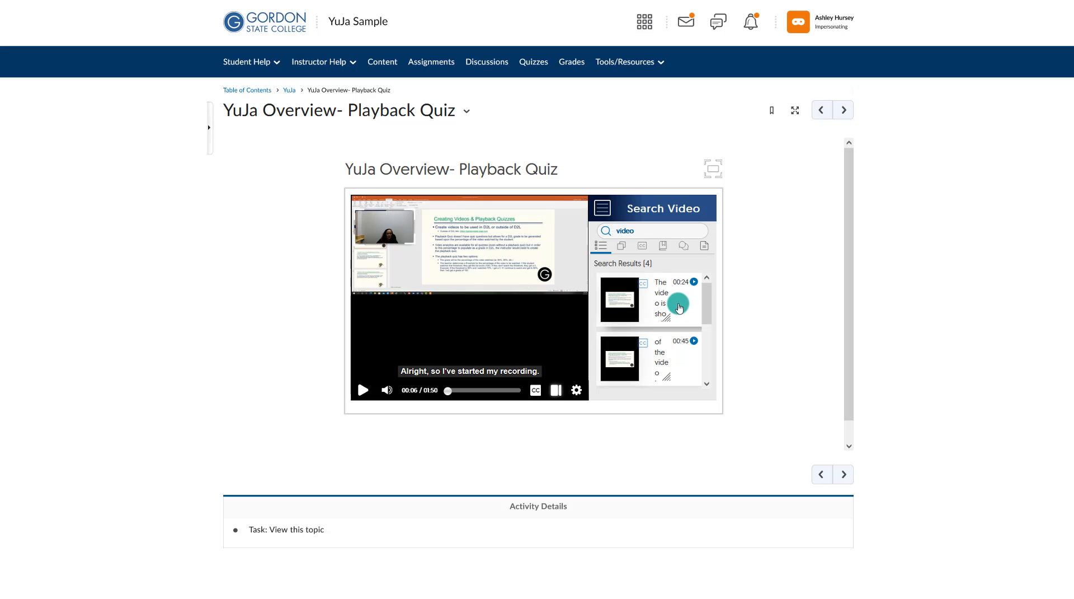
Step: Leave the video search and move the webcam inset slightly upward over the slide recording in the player
{"action": "left_click", "coordinate": [598, 250]}
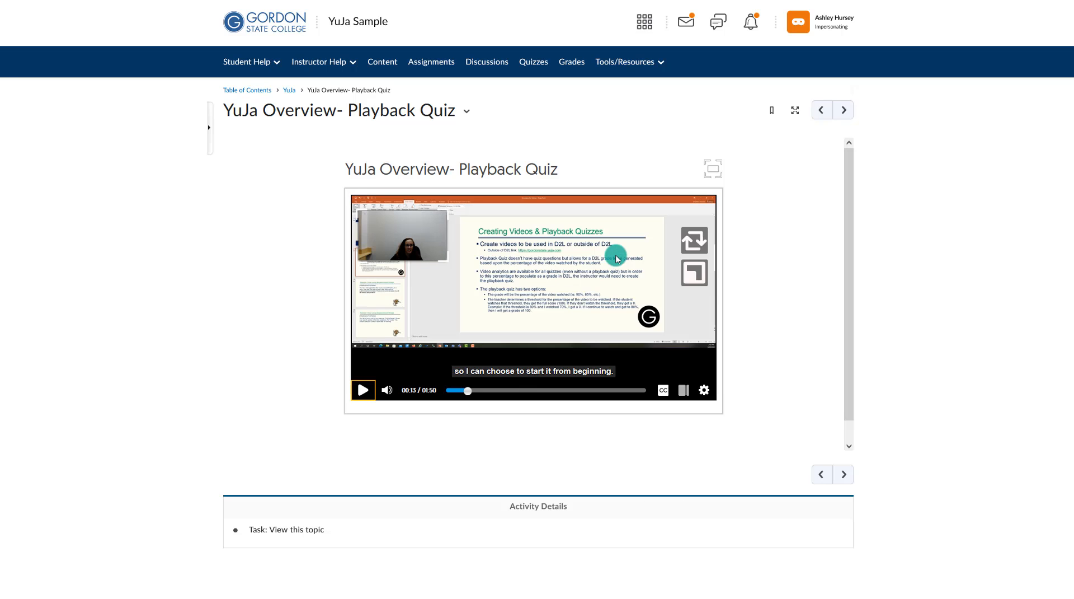
{"action": "mouse_move", "coordinate": [702, 390]}
{"action": "mouse_move", "coordinate": [397, 236]}
{"action": "left_mouse_down"}
{"action": "mouse_move", "coordinate": [398, 319]}
{"action": "mouse_move", "coordinate": [651, 321]}
{"action": "mouse_move", "coordinate": [710, 297]}
{"action": "mouse_move", "coordinate": [707, 225]}
{"action": "mouse_move", "coordinate": [401, 225]}
{"action": "left_mouse_up"}
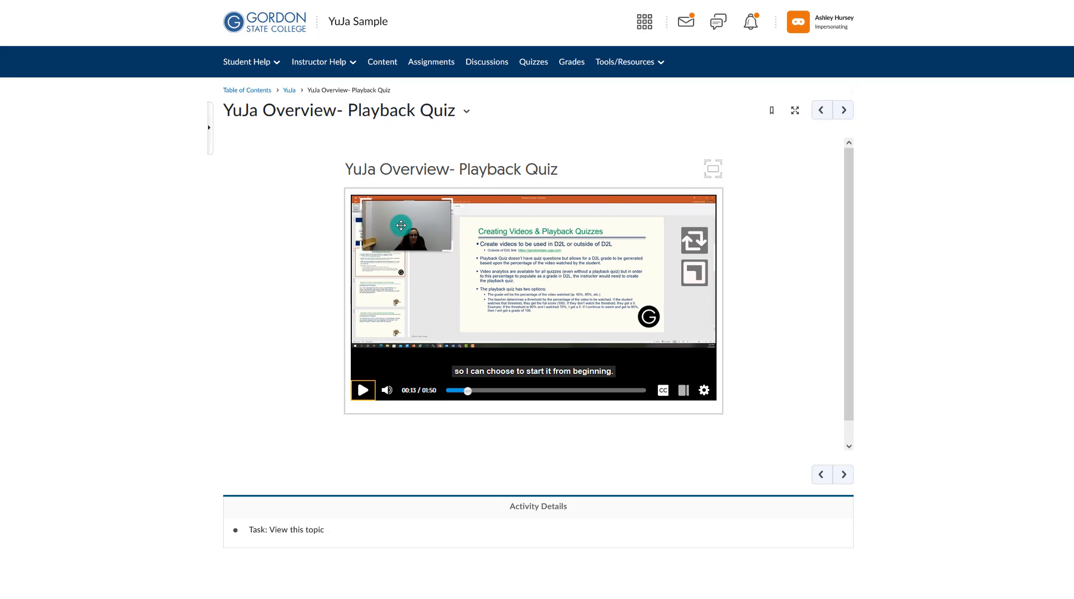